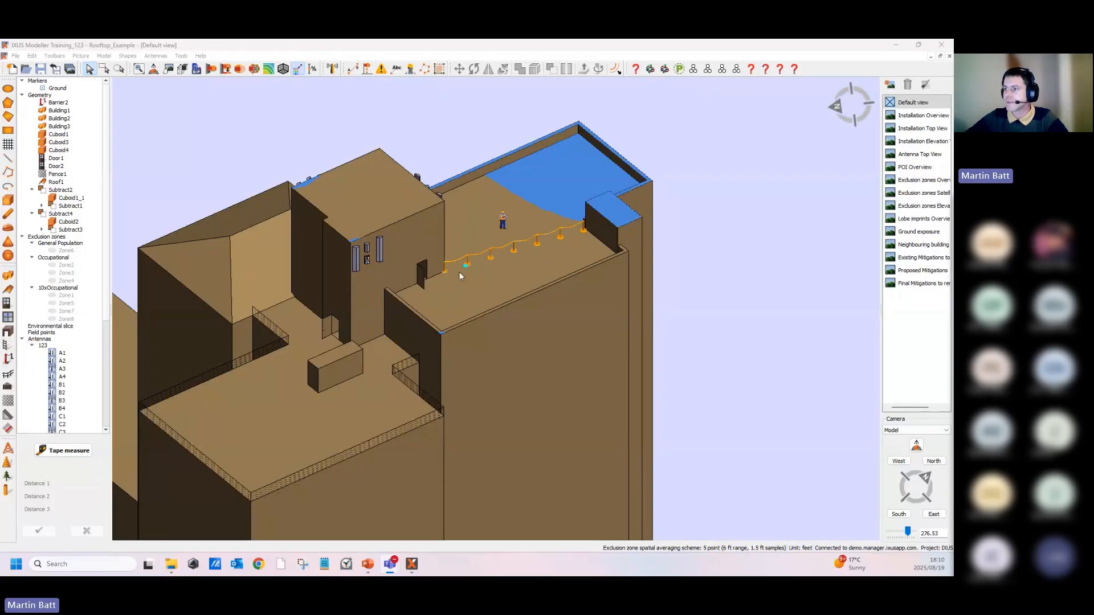
- Inspect the existing chain barrier on the roof and review its properties without changing them
{"action": "middle_click_drag", "start_coordinate": [415, 293], "coordinate": [500, 246]}
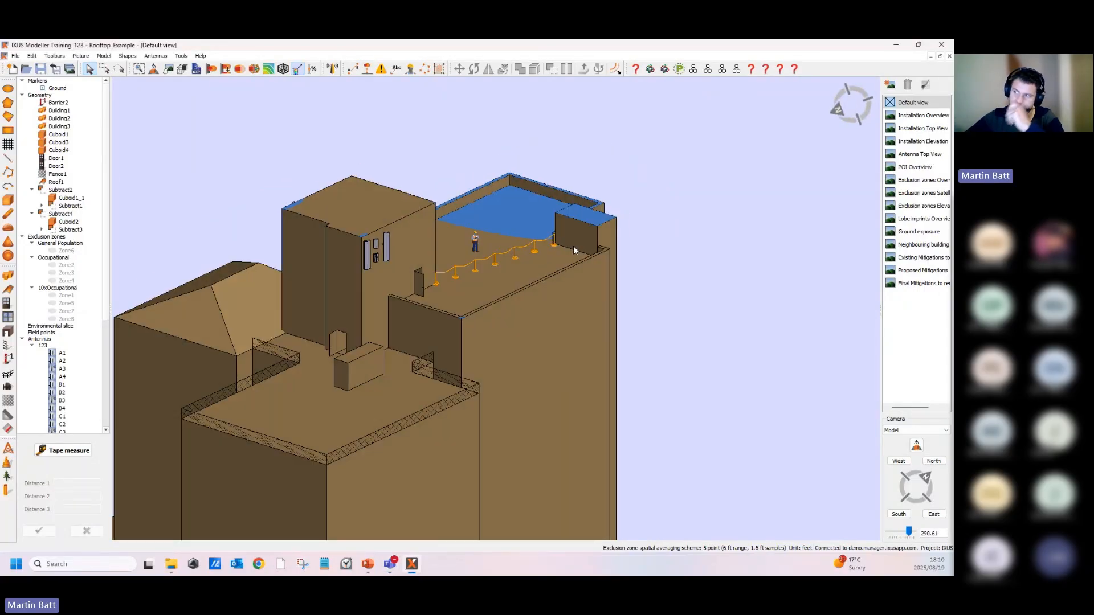
{"action": "scroll", "coordinate": [541, 253], "scroll_direction": "up", "scroll_amount": 8}
{"action": "double_click", "coordinate": [507, 236]}
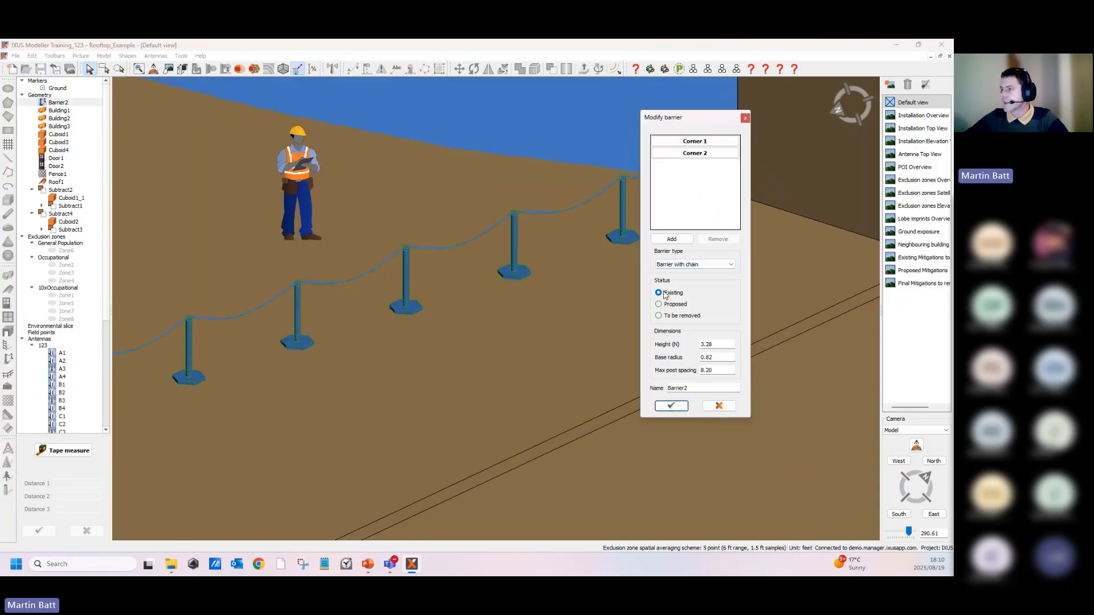
{"action": "left_click", "coordinate": [672, 406]}
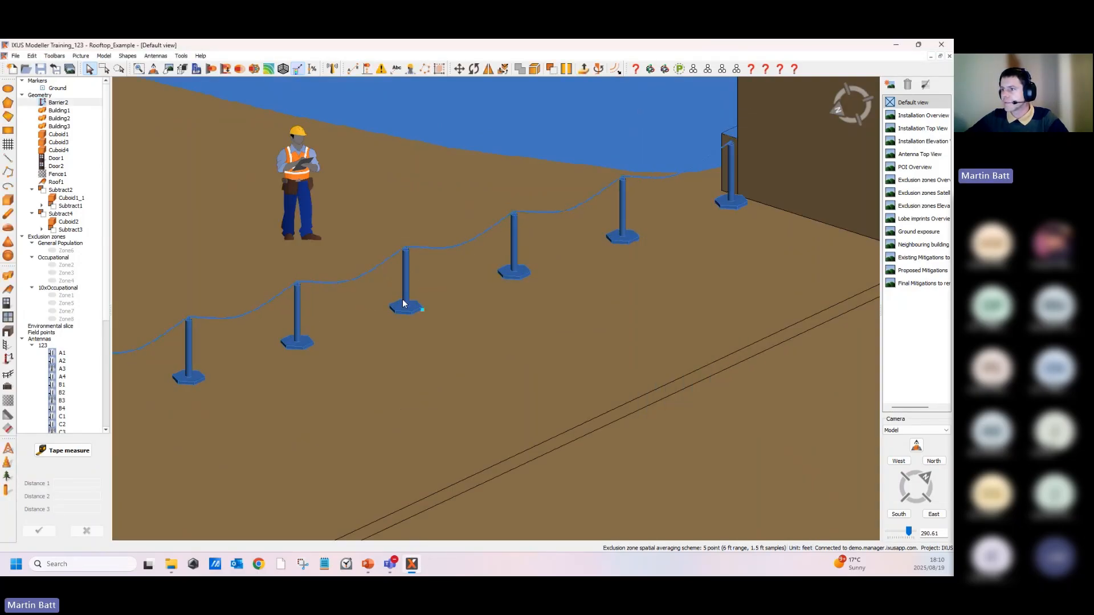
{"action": "scroll", "coordinate": [405, 299], "scroll_direction": "down", "scroll_amount": 5}
{"action": "scroll", "coordinate": [409, 294], "scroll_direction": "down", "scroll_amount": 3}
{"action": "left_click", "coordinate": [413, 210]}
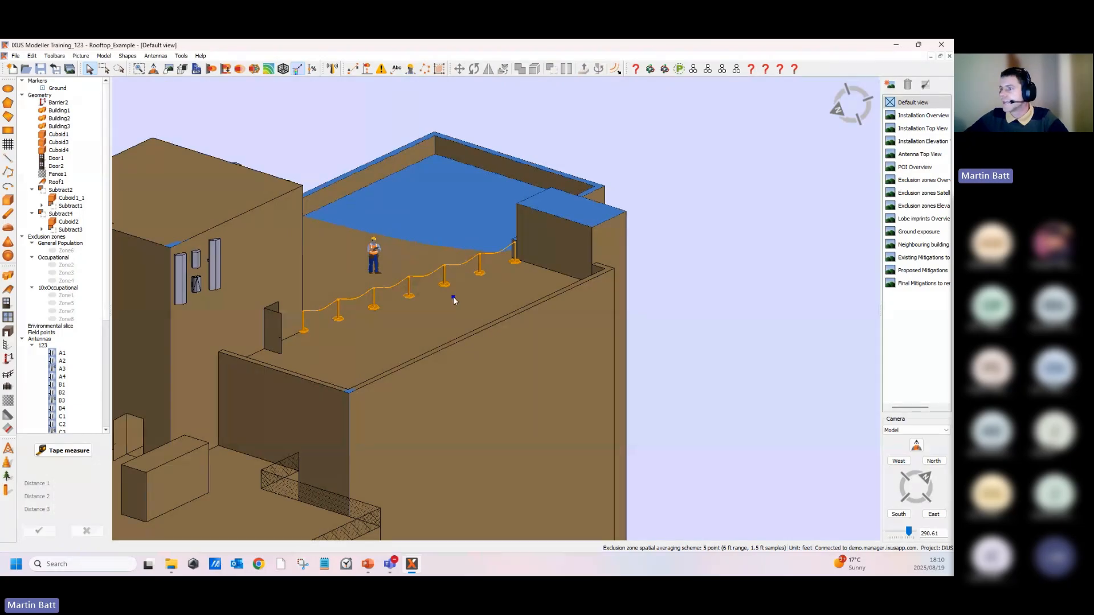
- Draw a new proposed chain barrier with five corners along the edge of the raised roof area
{"action": "middle_click_drag", "start_coordinate": [454, 298], "coordinate": [379, 227]}
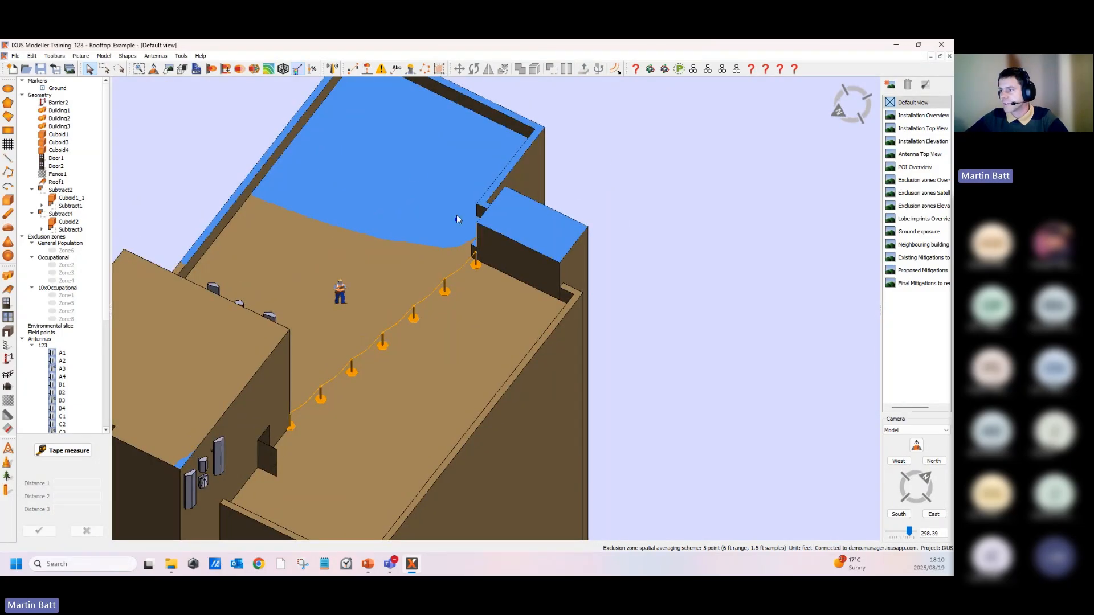
{"action": "middle_click_drag", "start_coordinate": [622, 152], "coordinate": [655, 239]}
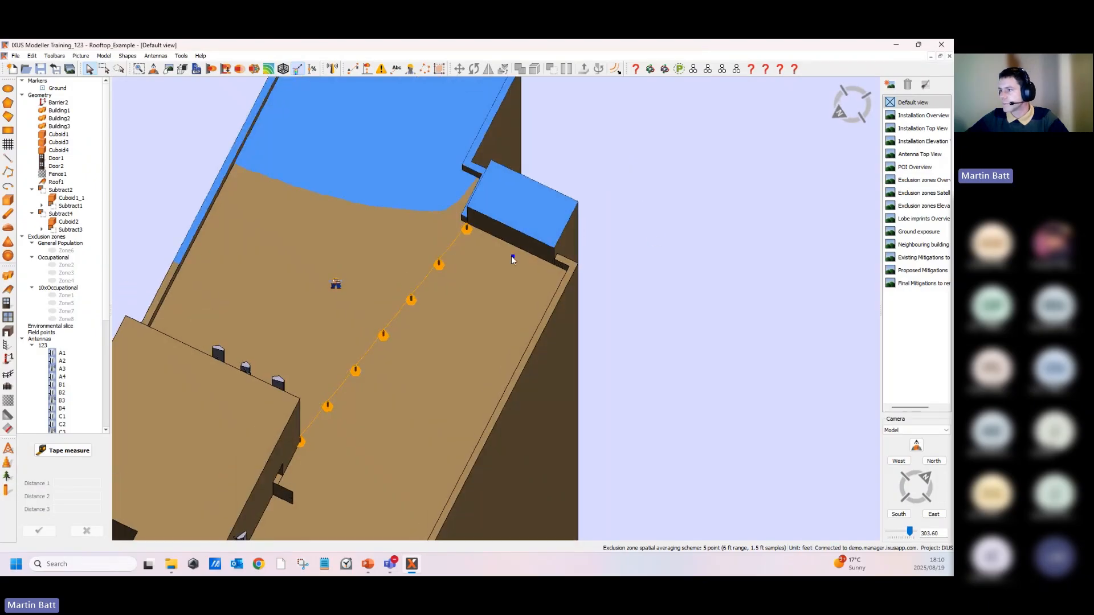
{"action": "middle_click_drag", "start_coordinate": [512, 256], "coordinate": [476, 288]}
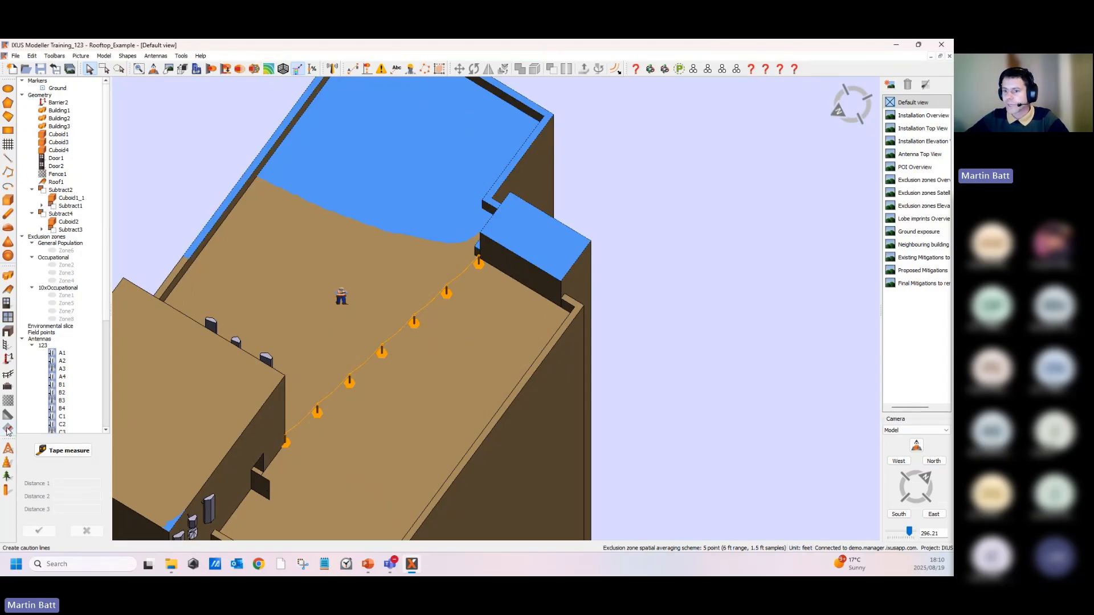
{"action": "left_click", "coordinate": [9, 359]}
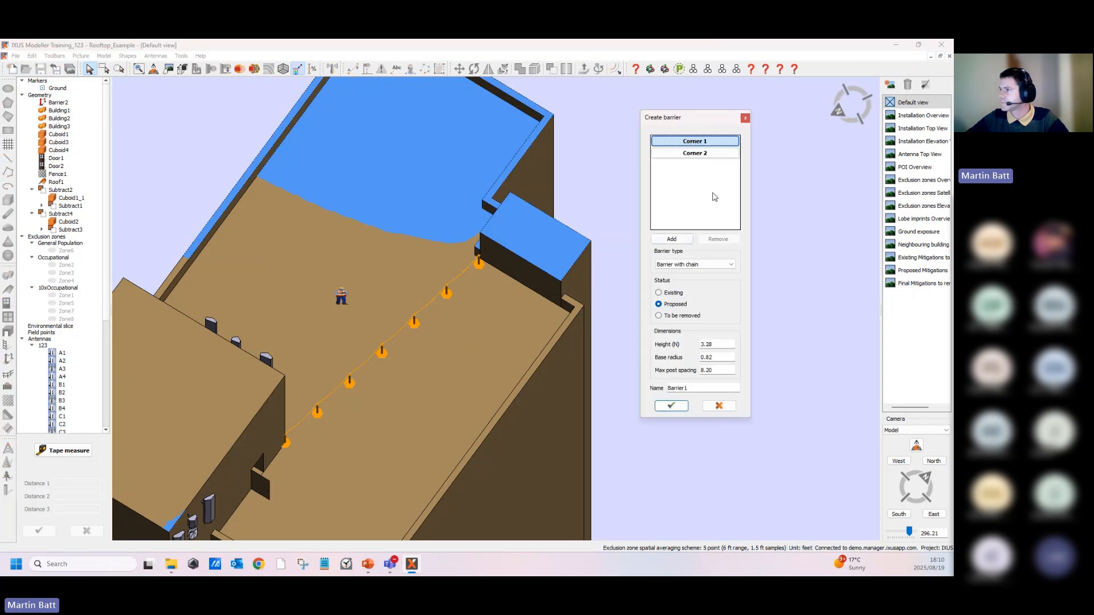
{"action": "left_click", "coordinate": [676, 240]}
{"action": "scroll", "coordinate": [261, 206], "scroll_direction": "up", "scroll_amount": 3}
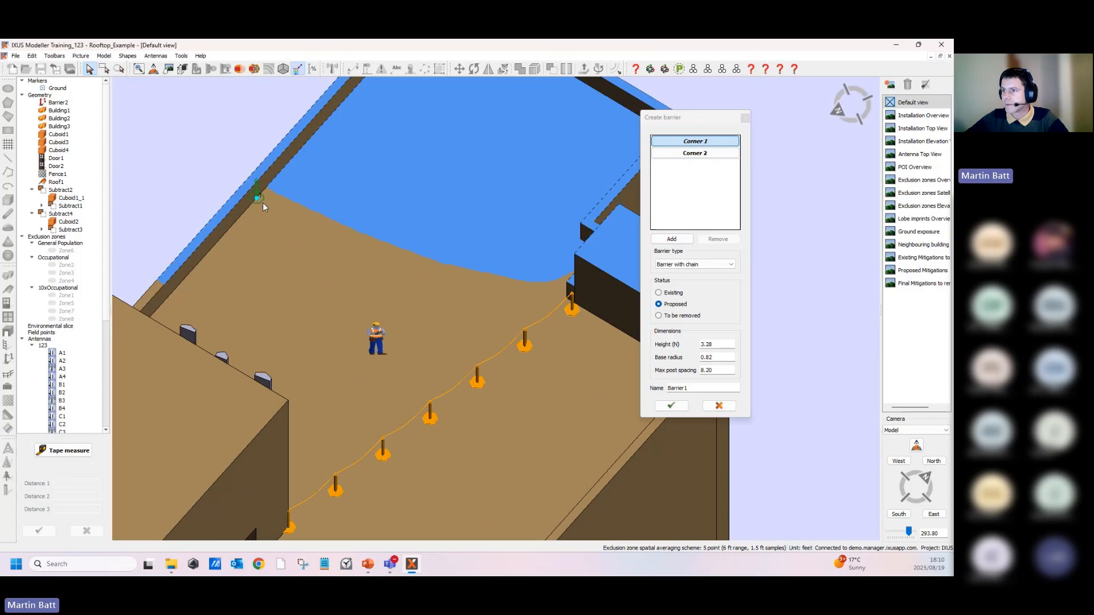
{"action": "left_click", "coordinate": [263, 201]}
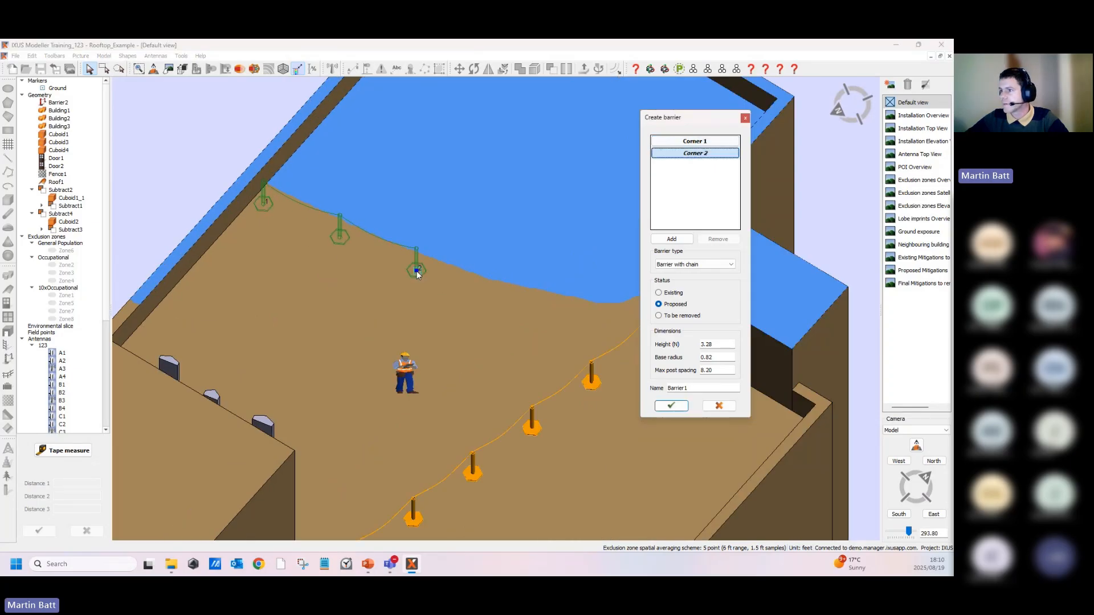
{"action": "left_click", "coordinate": [417, 269]}
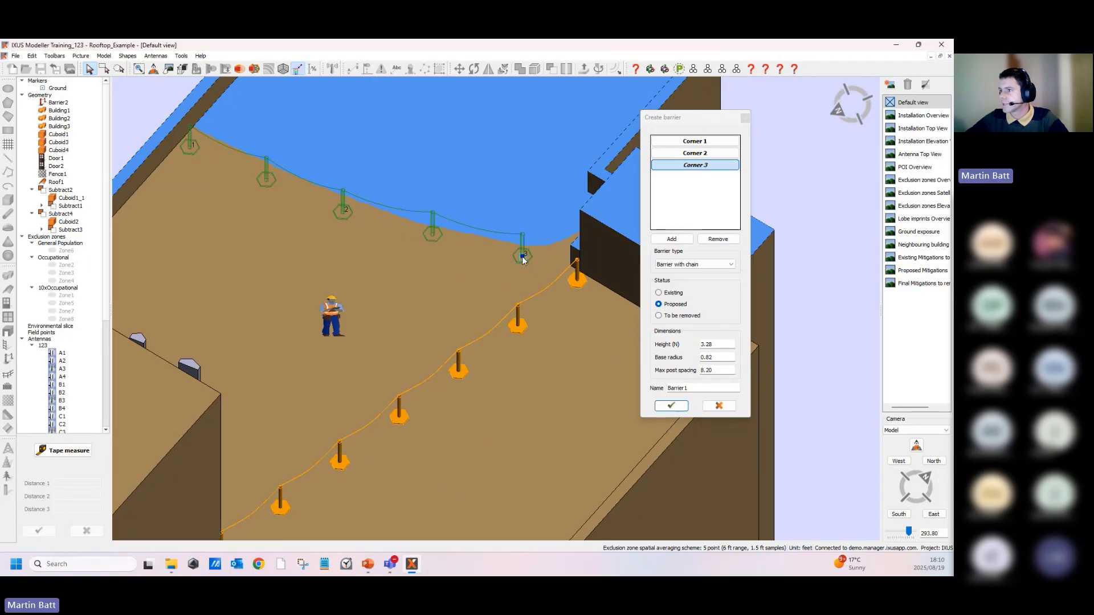
{"action": "left_click", "coordinate": [523, 260]}
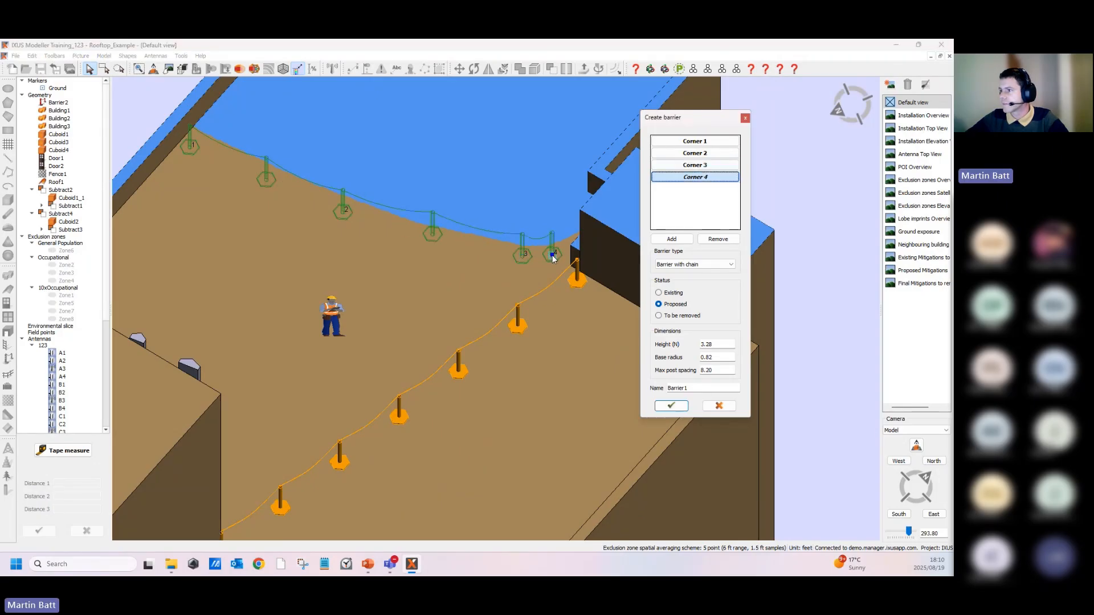
{"action": "left_click", "coordinate": [562, 249]}
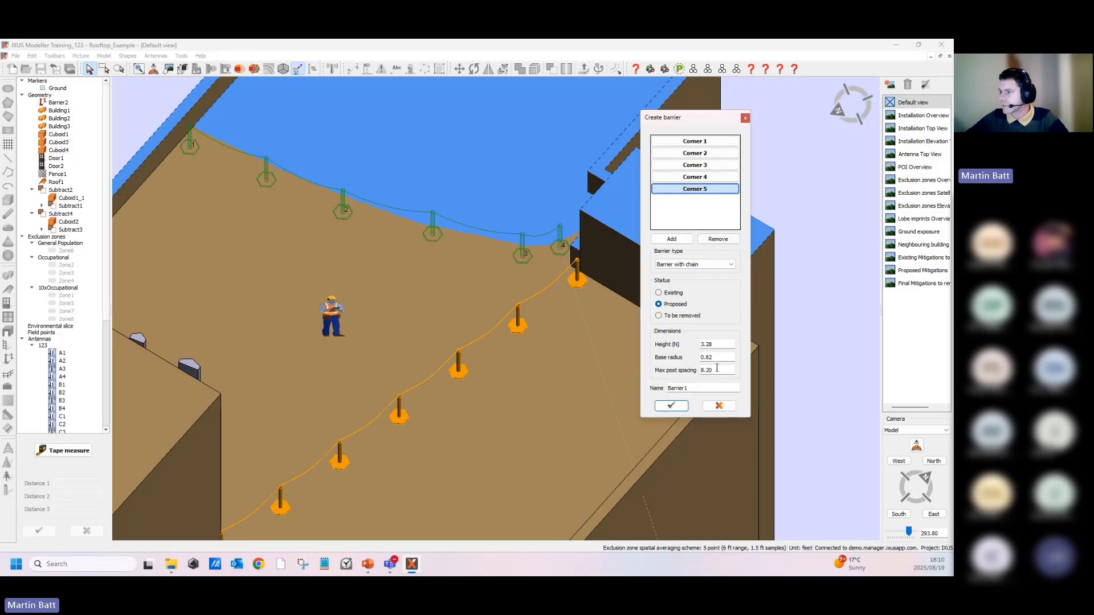
- Set the new barrier's maximum post spacing to 8 and confirm its creation
{"action": "left_click_drag", "start_coordinate": [721, 372], "coordinate": [694, 373]}
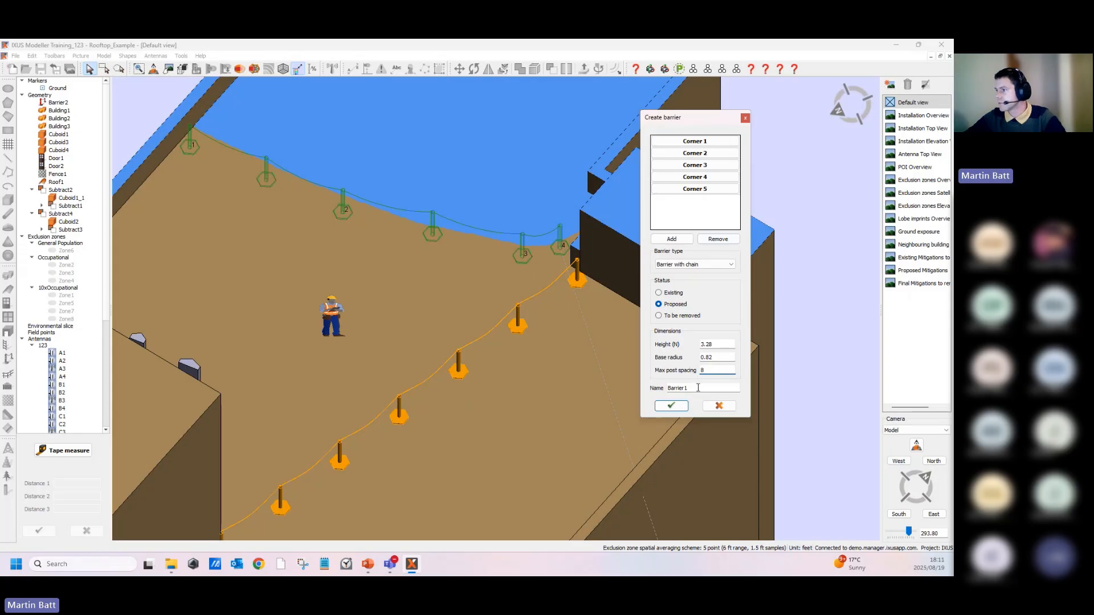
{"action": "left_click", "coordinate": [672, 405]}
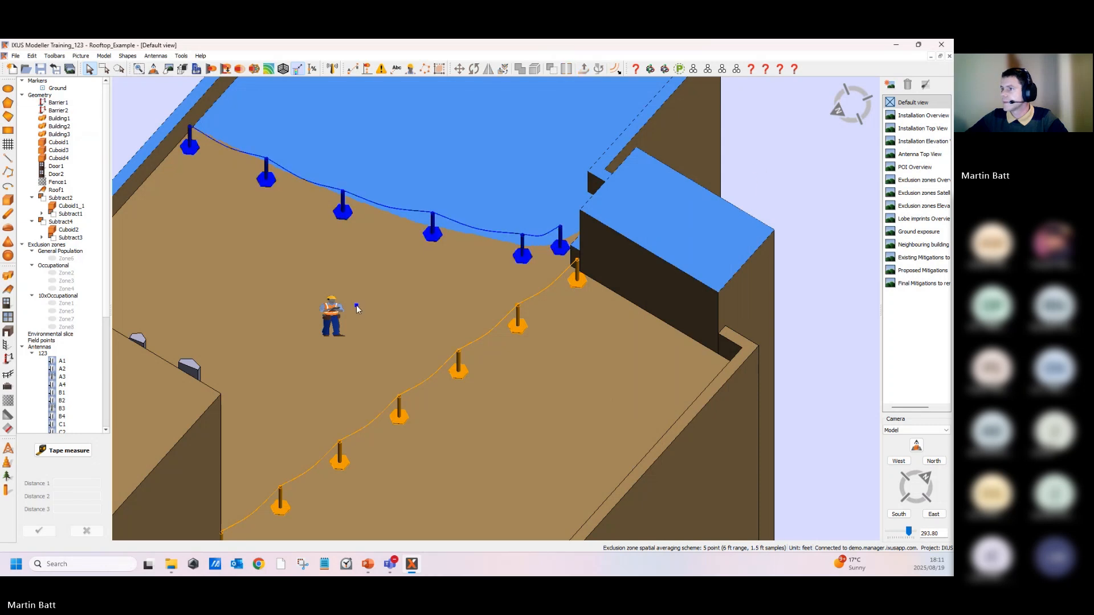
- Change the status of the existing chain barrier to To be removed
{"action": "scroll", "coordinate": [490, 254], "scroll_direction": "up", "scroll_amount": 3}
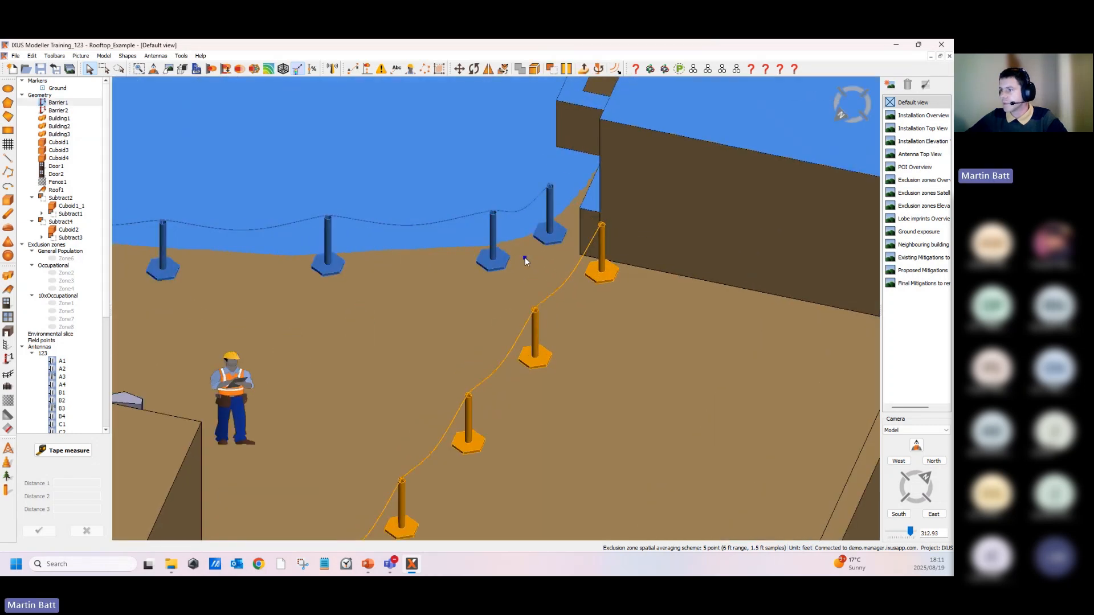
{"action": "scroll", "coordinate": [525, 260], "scroll_direction": "down", "scroll_amount": 5}
{"action": "left_click", "coordinate": [665, 152]}
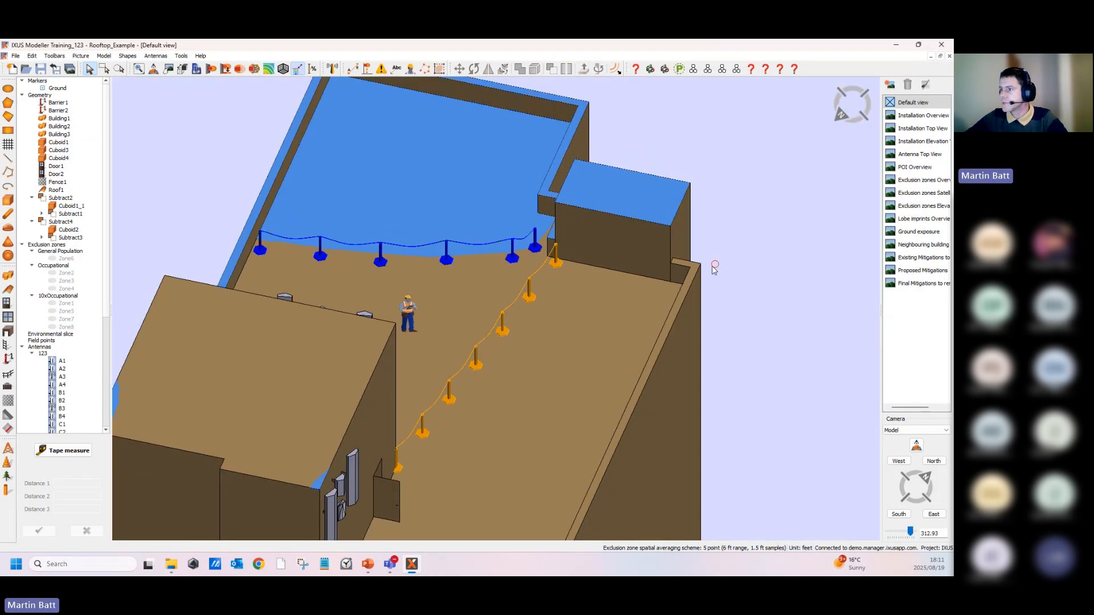
{"action": "middle_click_drag", "start_coordinate": [714, 266], "coordinate": [657, 402]}
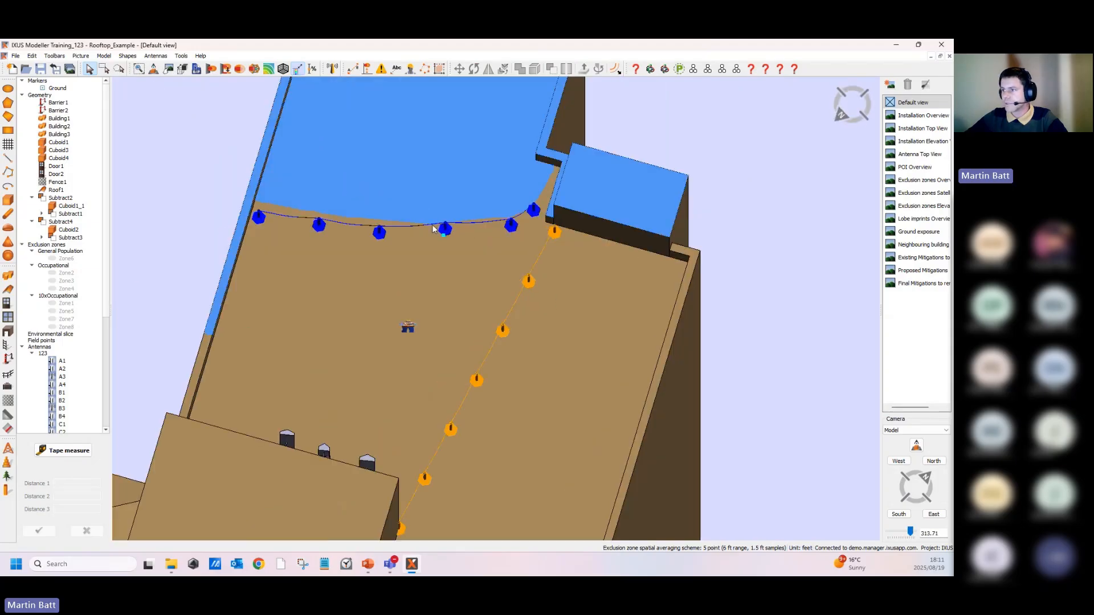
{"action": "middle_click_drag", "start_coordinate": [570, 323], "coordinate": [482, 321]}
{"action": "scroll", "coordinate": [483, 321], "scroll_direction": "up", "scroll_amount": 2}
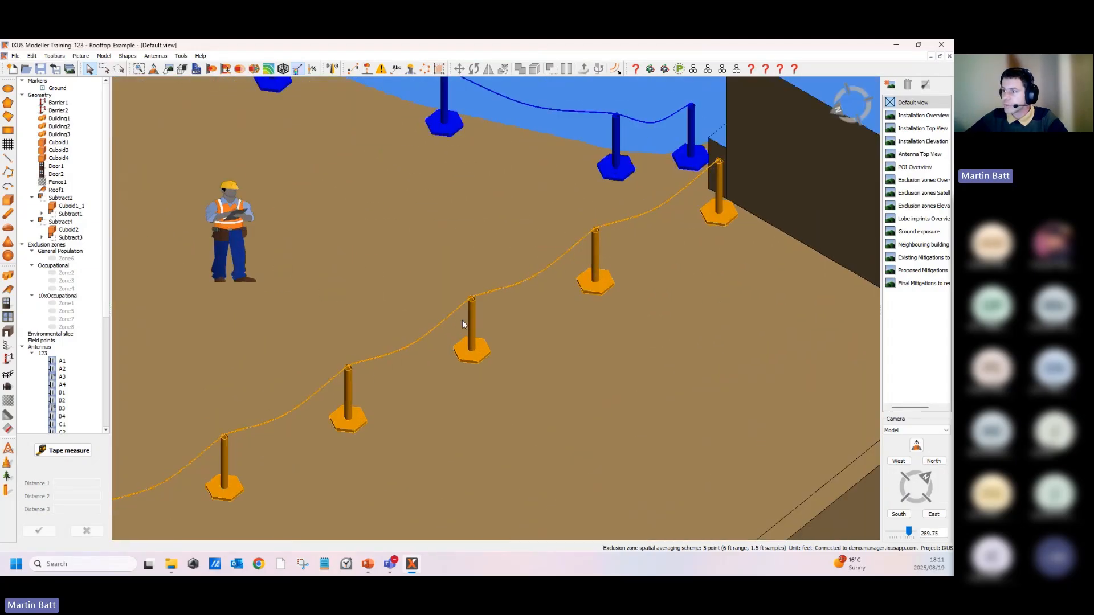
{"action": "double_click", "coordinate": [470, 313]}
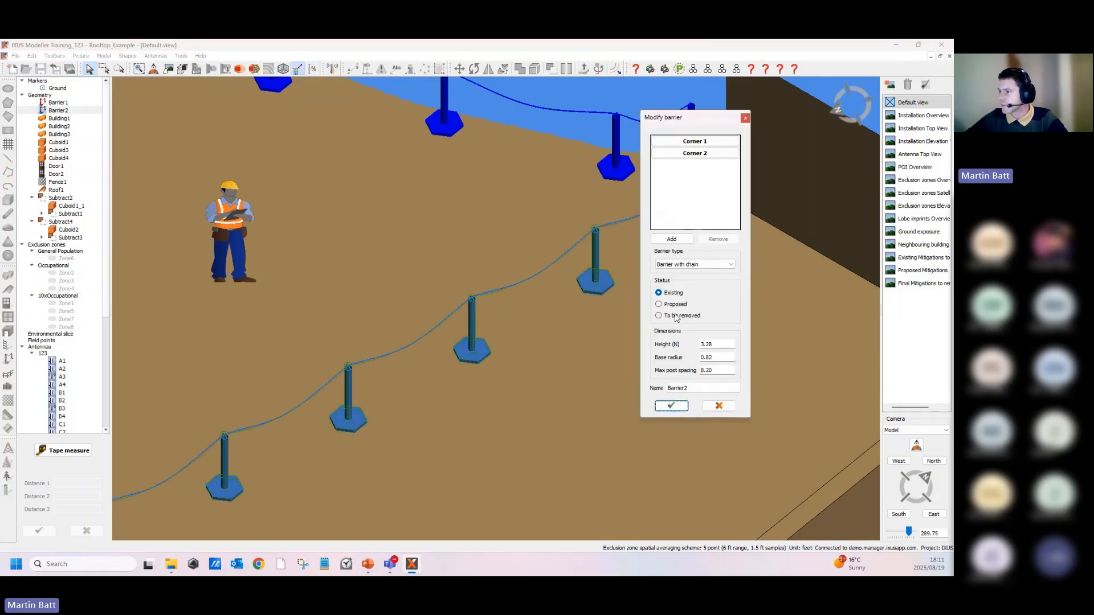
{"action": "left_click", "coordinate": [676, 316]}
{"action": "left_click", "coordinate": [671, 406]}
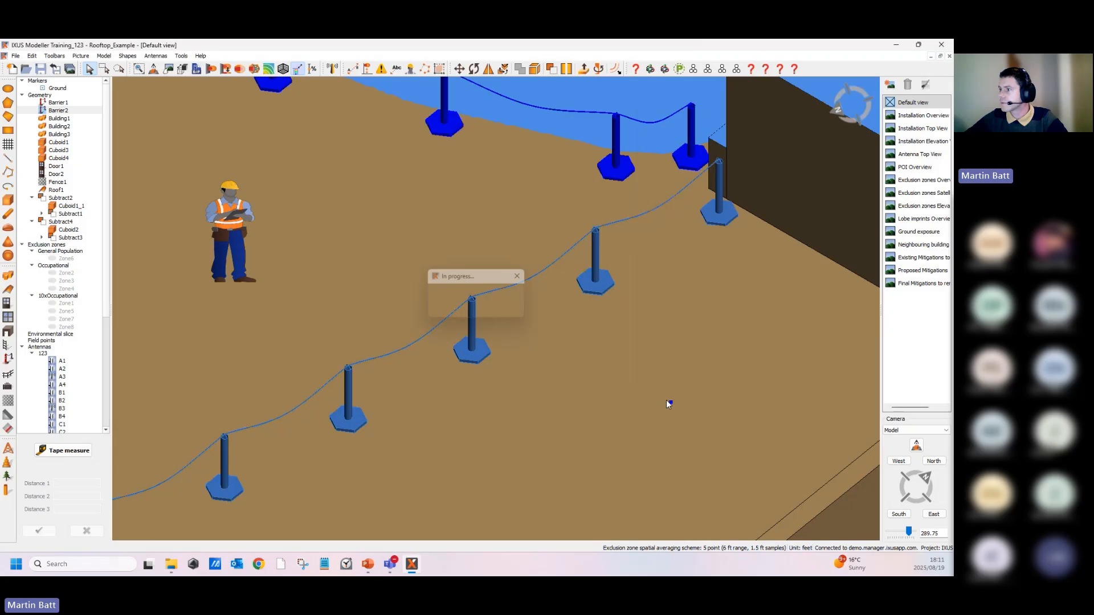
- Examine the barrier marked for removal and the new barrier from closer views
{"action": "scroll", "coordinate": [624, 380], "scroll_direction": "down", "scroll_amount": 3}
{"action": "scroll", "coordinate": [624, 381], "scroll_direction": "down", "scroll_amount": 3}
{"action": "left_click", "coordinate": [335, 169]}
{"action": "middle_click_drag", "start_coordinate": [583, 375], "coordinate": [557, 379]}
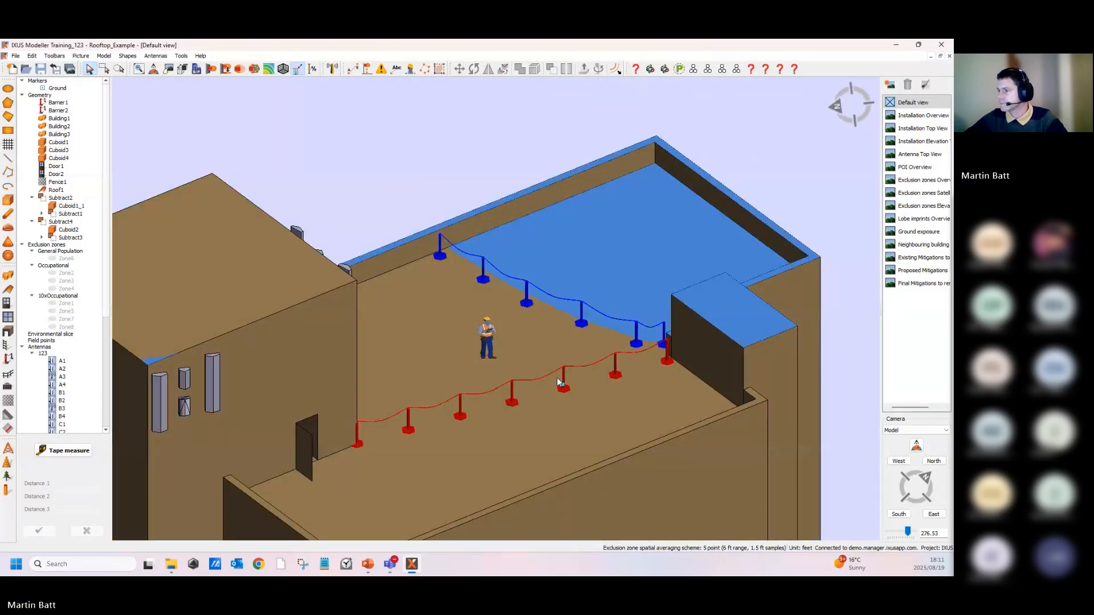
{"action": "middle_click_drag", "start_coordinate": [354, 237], "coordinate": [438, 308]}
{"action": "scroll", "coordinate": [452, 286], "scroll_direction": "up", "scroll_amount": 3}
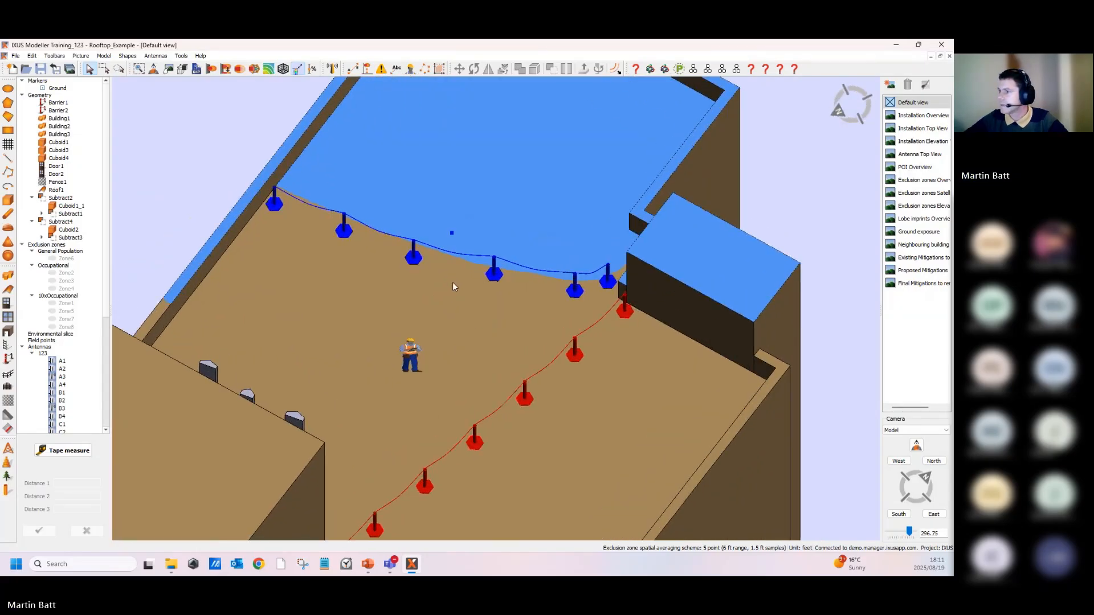
{"action": "scroll", "coordinate": [453, 286], "scroll_direction": "up", "scroll_amount": 5}
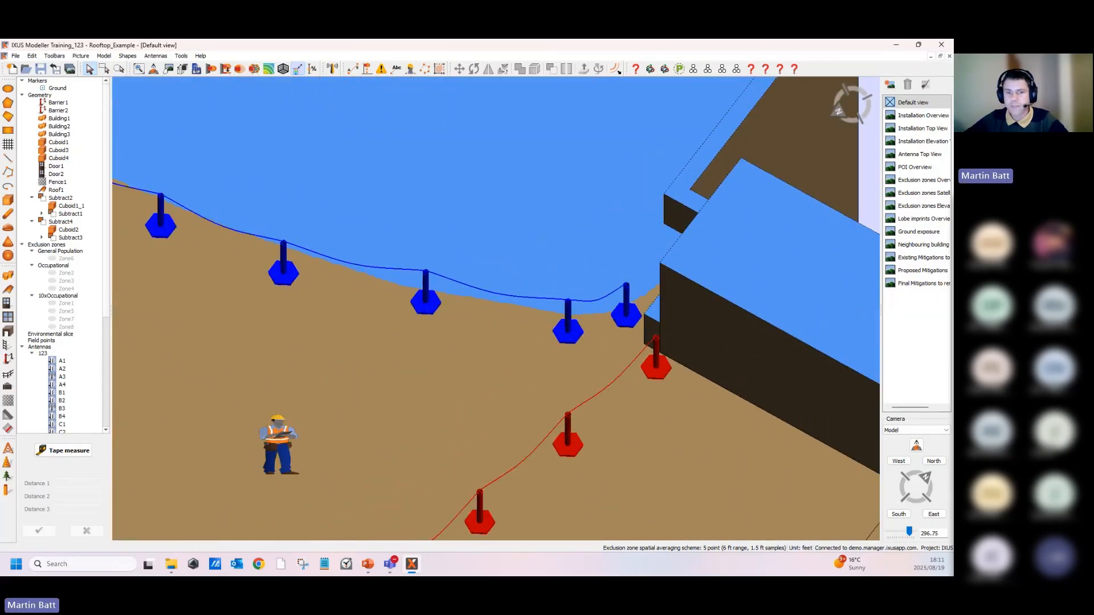
{"action": "key", "text": "alt+Tab"}
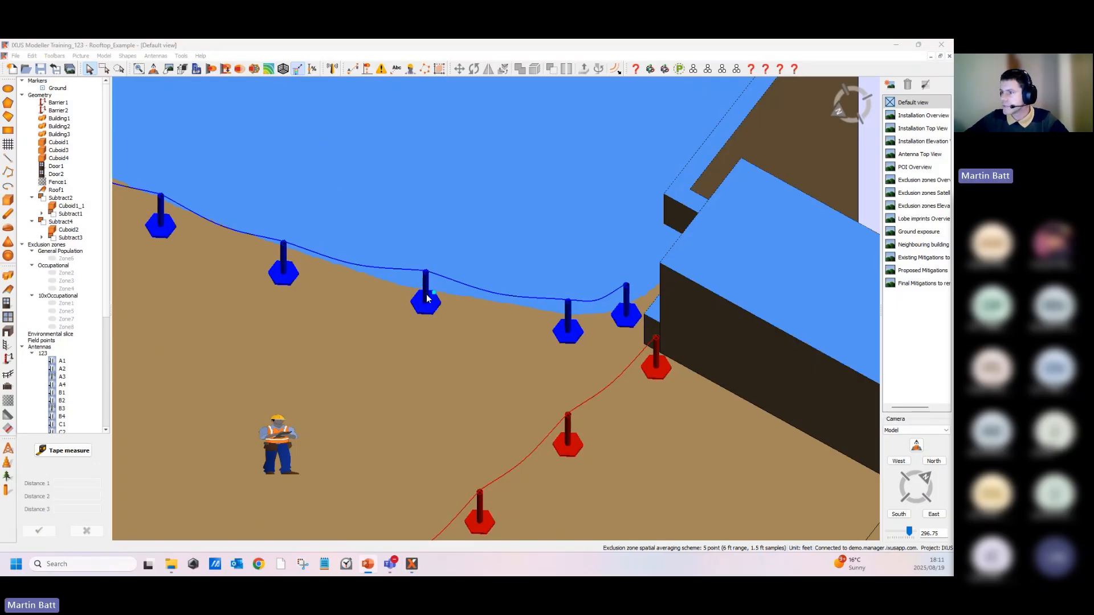
- Add a line annotation along the new proposed barrier, extending it to the first post
{"action": "right_click", "coordinate": [427, 298]}
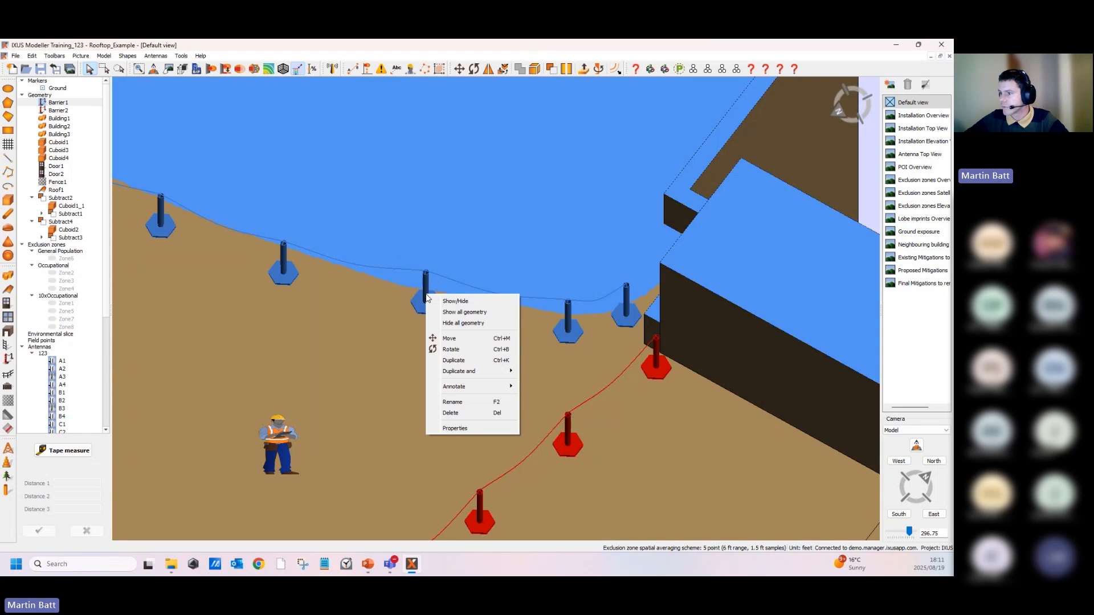
{"action": "mouse_move", "coordinate": [468, 390]}
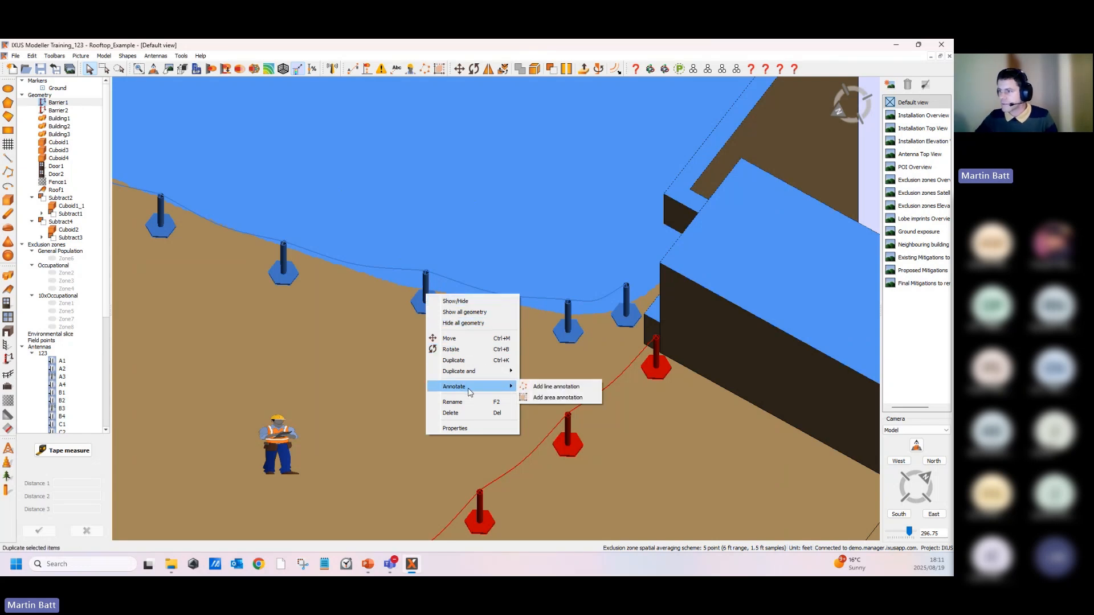
{"action": "left_click", "coordinate": [550, 388]}
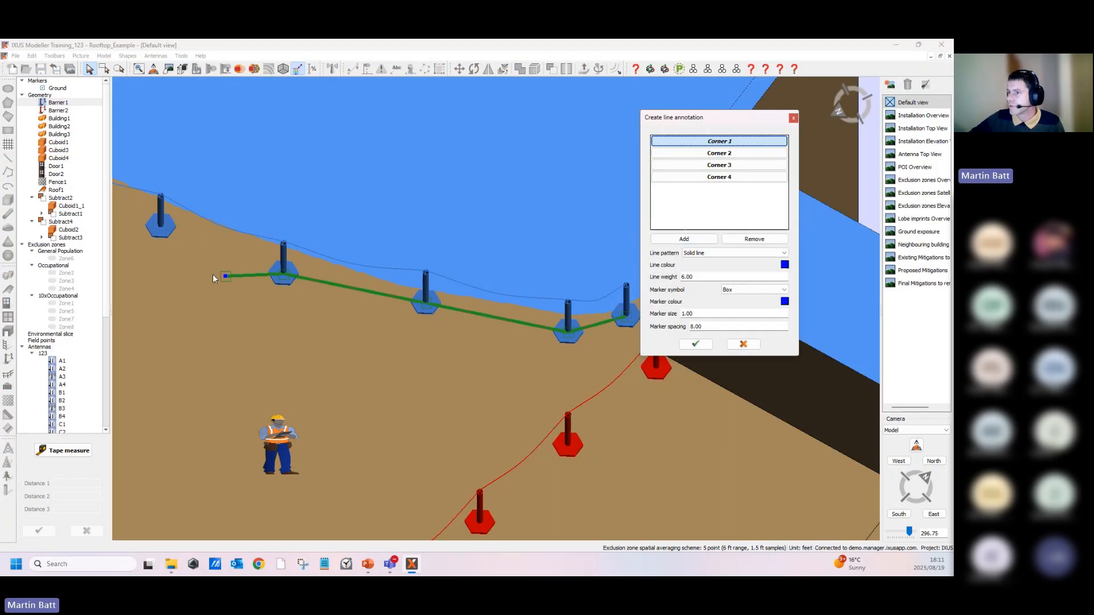
{"action": "scroll", "coordinate": [213, 275], "scroll_direction": "down", "scroll_amount": 3}
{"action": "middle_click_drag", "start_coordinate": [344, 254], "coordinate": [444, 323]}
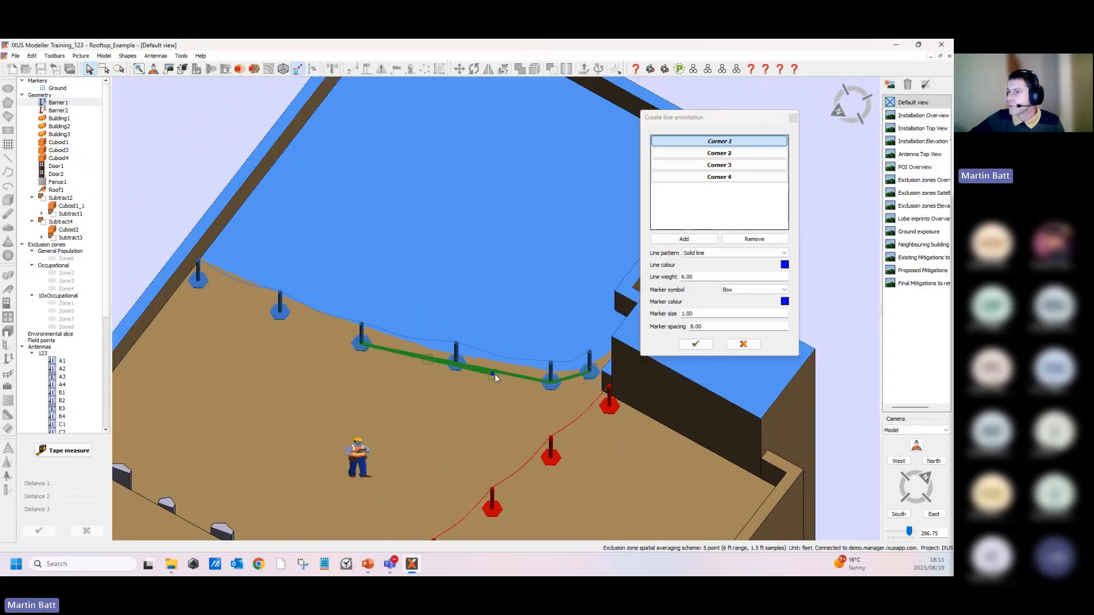
{"action": "left_click", "coordinate": [199, 279]}
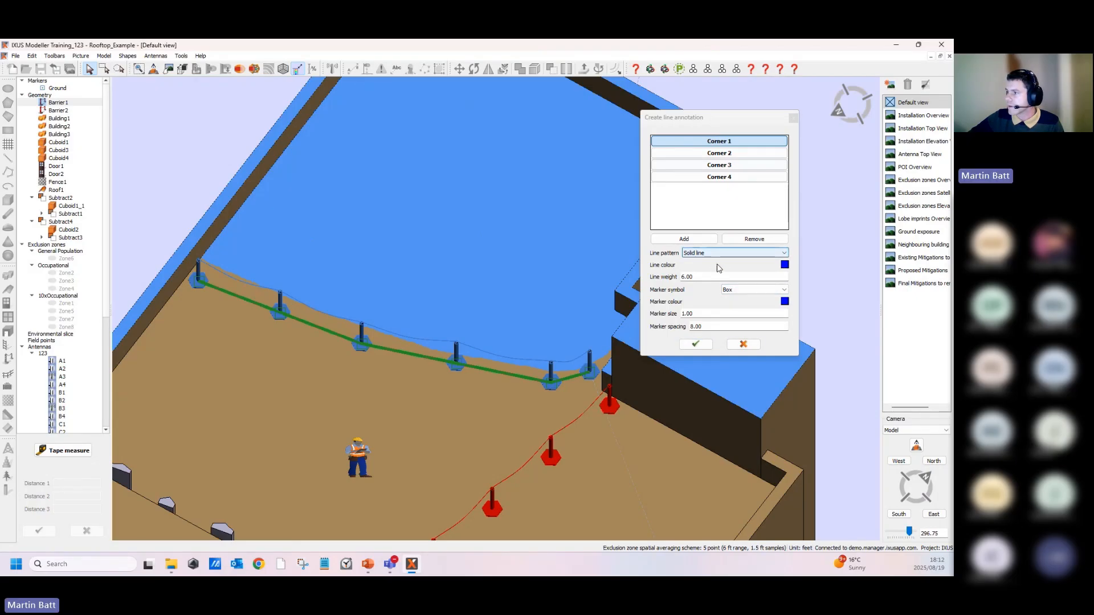
{"action": "left_click", "coordinate": [696, 345]}
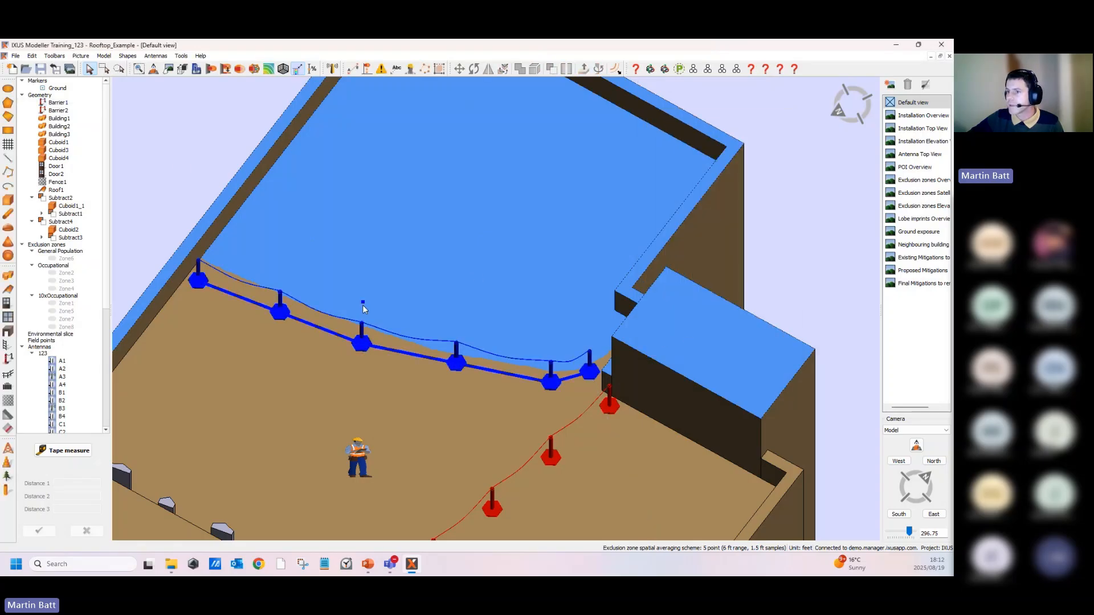
- Zoom in to examine the line annotation along the new barrier
{"action": "scroll", "coordinate": [365, 314], "scroll_direction": "up", "scroll_amount": 2}
{"action": "scroll", "coordinate": [290, 341], "scroll_direction": "up", "scroll_amount": 3}
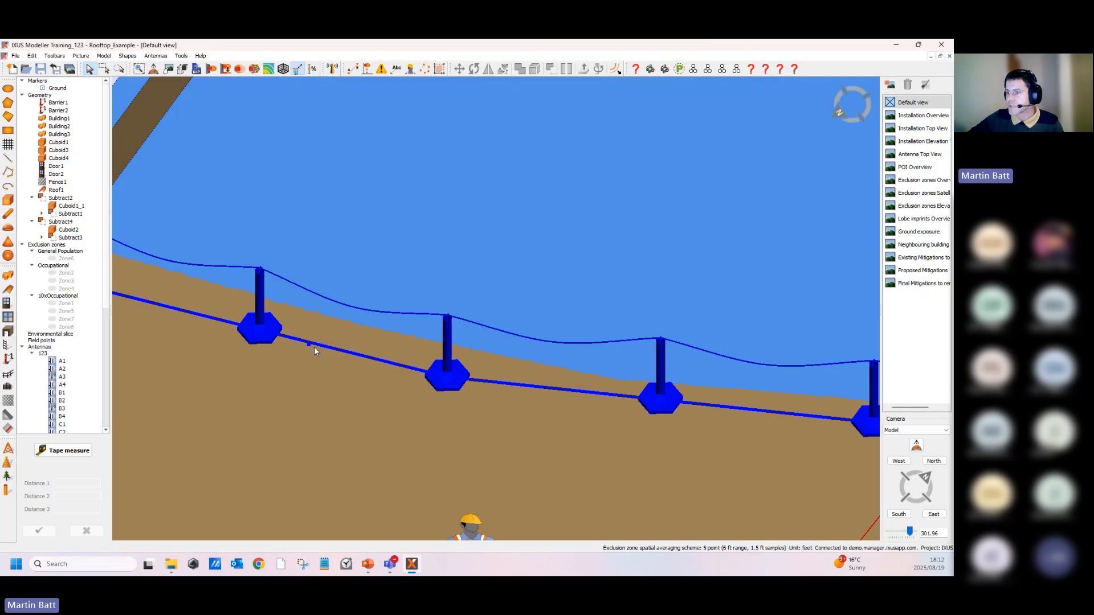
{"action": "scroll", "coordinate": [348, 370], "scroll_direction": "down", "scroll_amount": 4}
{"action": "scroll", "coordinate": [349, 375], "scroll_direction": "down", "scroll_amount": 3}
{"action": "mouse_move", "coordinate": [403, 328]}
{"action": "middle_mouse_down"}
{"action": "mouse_move", "coordinate": [471, 355]}
{"action": "mouse_move", "coordinate": [409, 331]}
{"action": "middle_mouse_up"}
{"action": "scroll", "coordinate": [408, 332], "scroll_direction": "up", "scroll_amount": 5}
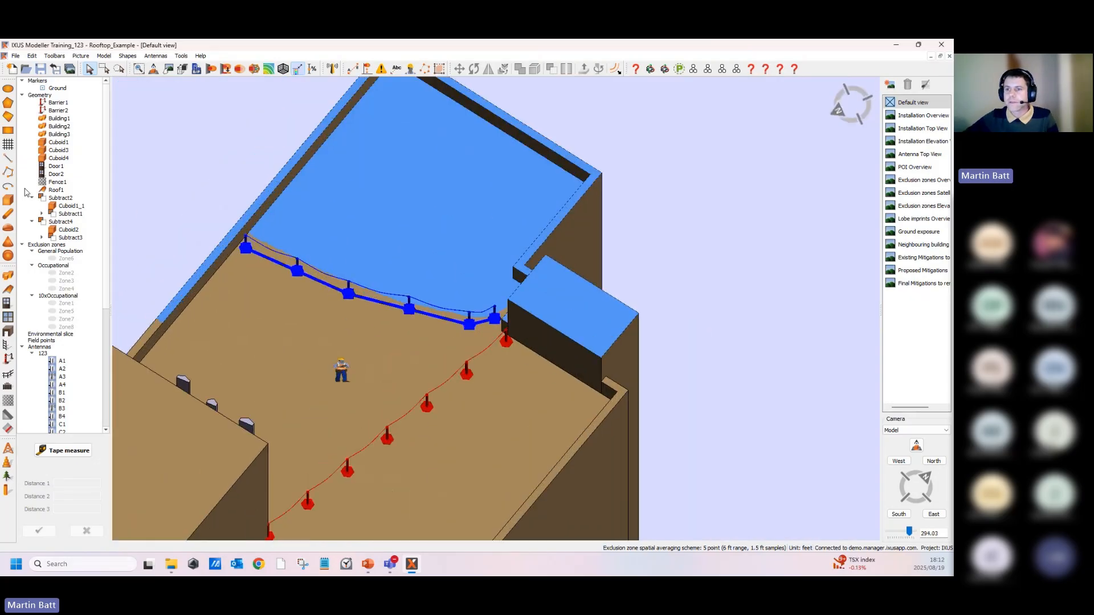
{"action": "left_click", "coordinate": [9, 173]}
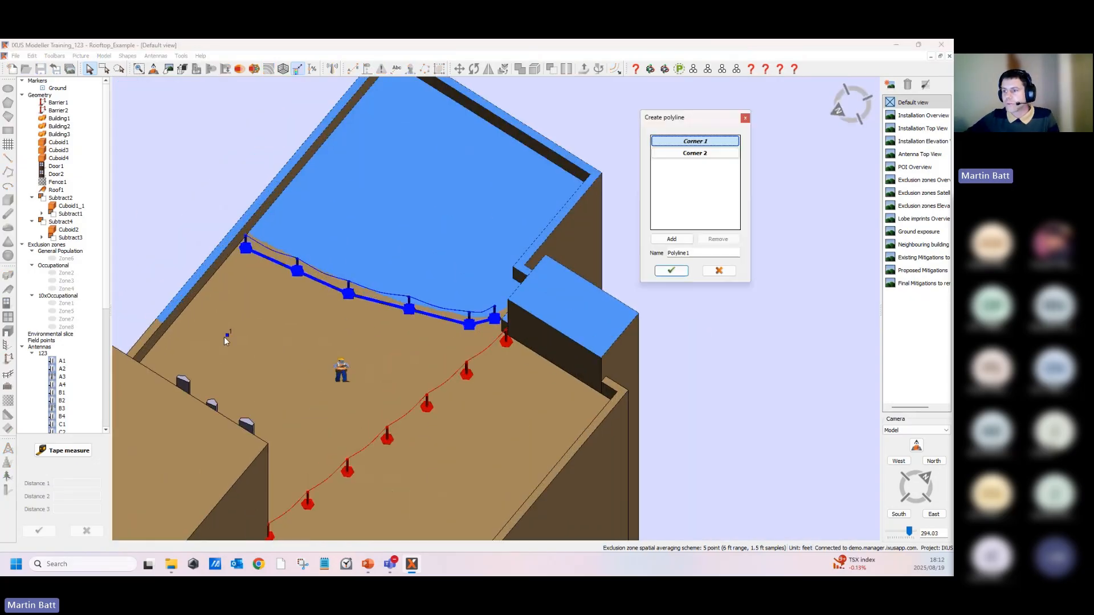
{"action": "left_click", "coordinate": [719, 269]}
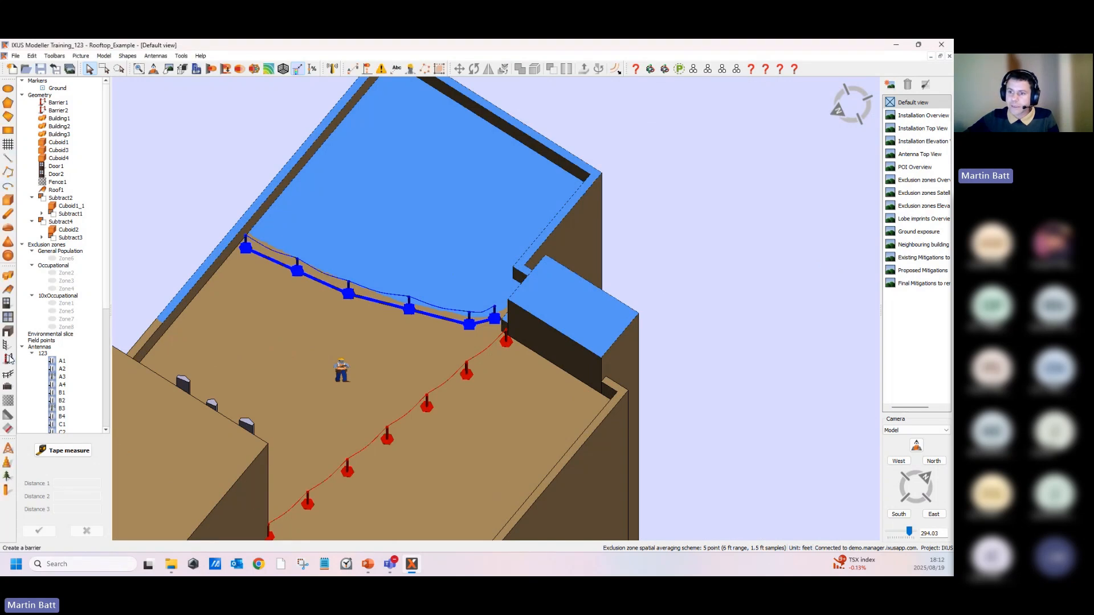
- Create a four-corner railing 3.28 high on the roof floor in front of the new barrier
{"action": "left_click", "coordinate": [8, 387]}
{"action": "left_click", "coordinate": [206, 354]}
{"action": "left_click", "coordinate": [245, 315]}
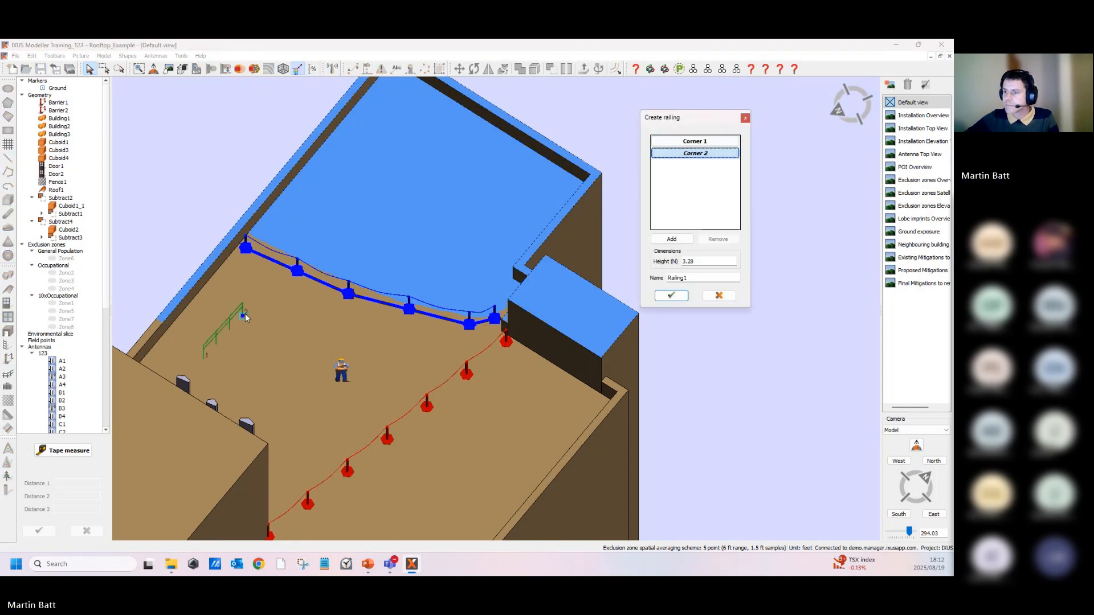
{"action": "left_click", "coordinate": [260, 293]}
{"action": "left_click", "coordinate": [391, 330]}
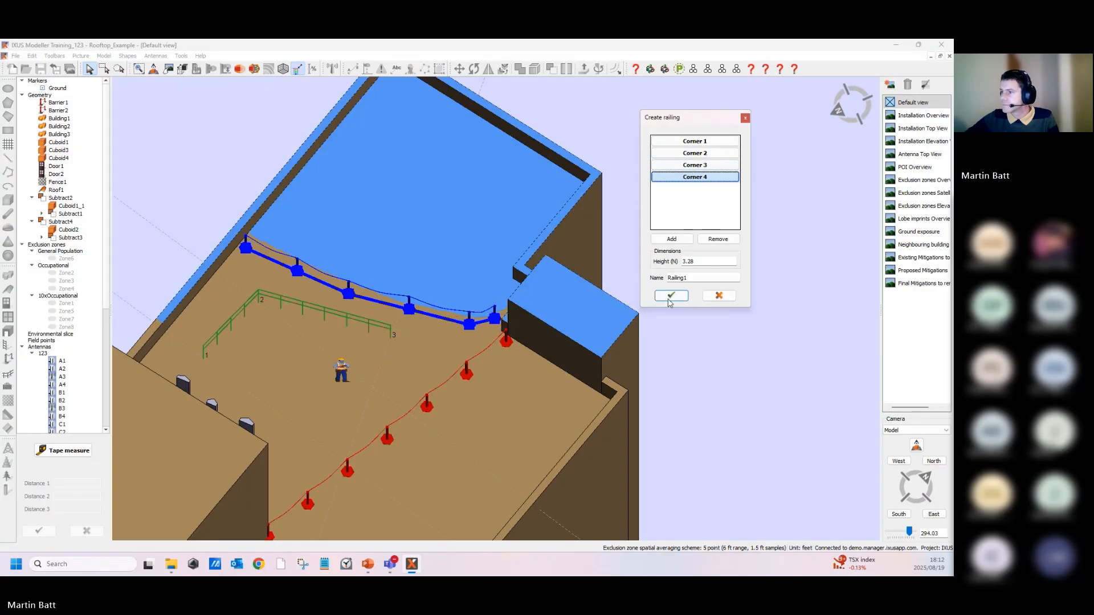
{"action": "left_click", "coordinate": [671, 295]}
- Add a line annotation to the new railing
{"action": "right_click", "coordinate": [57, 191]}
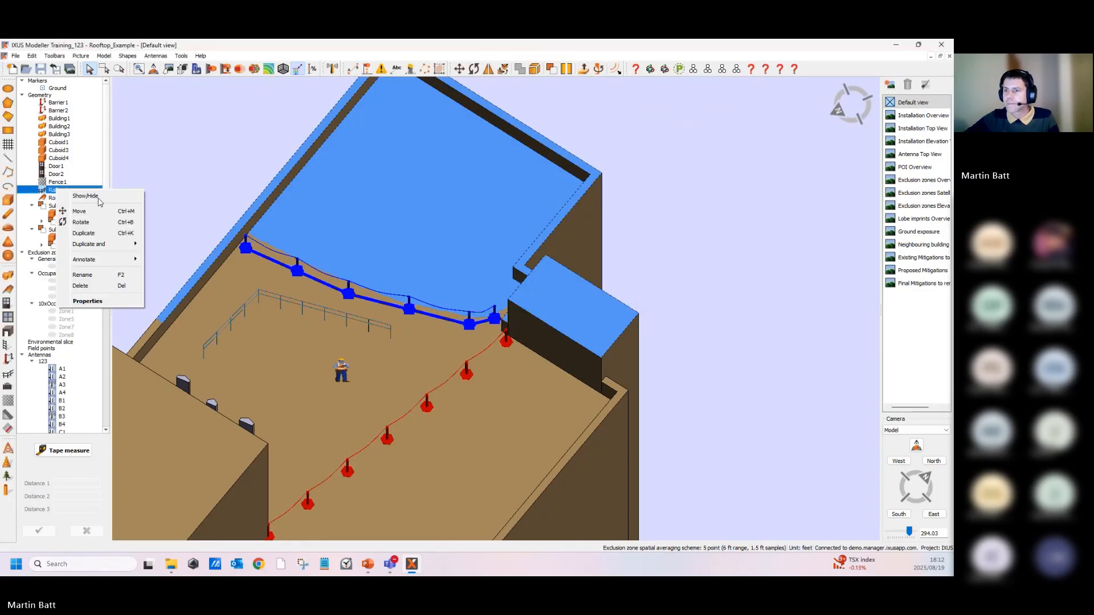
{"action": "mouse_move", "coordinate": [112, 264]}
{"action": "left_click", "coordinate": [180, 259]}
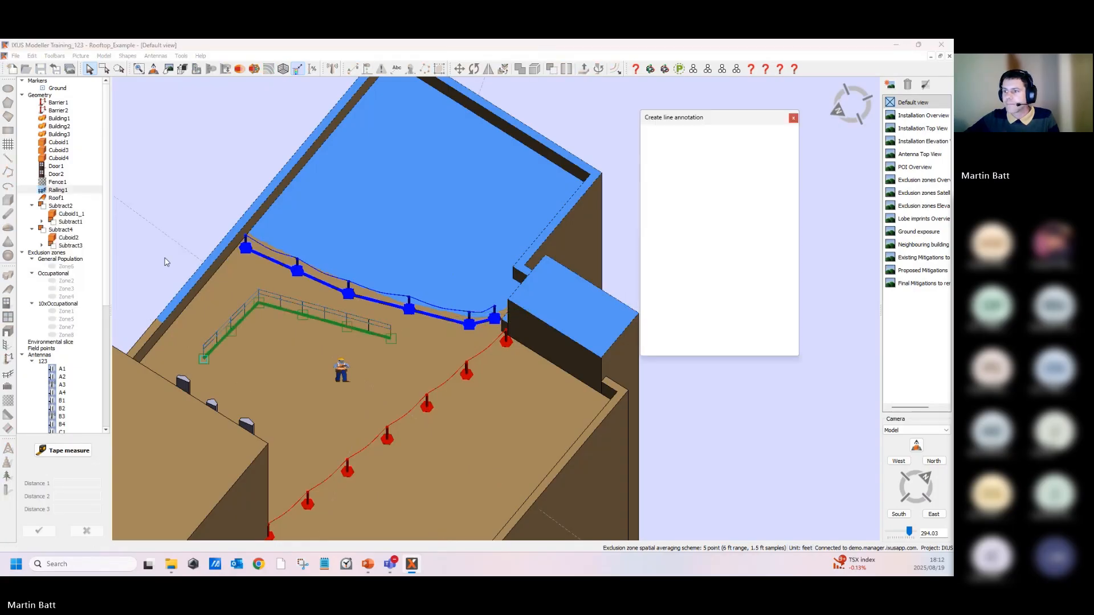
{"action": "left_click", "coordinate": [696, 345]}
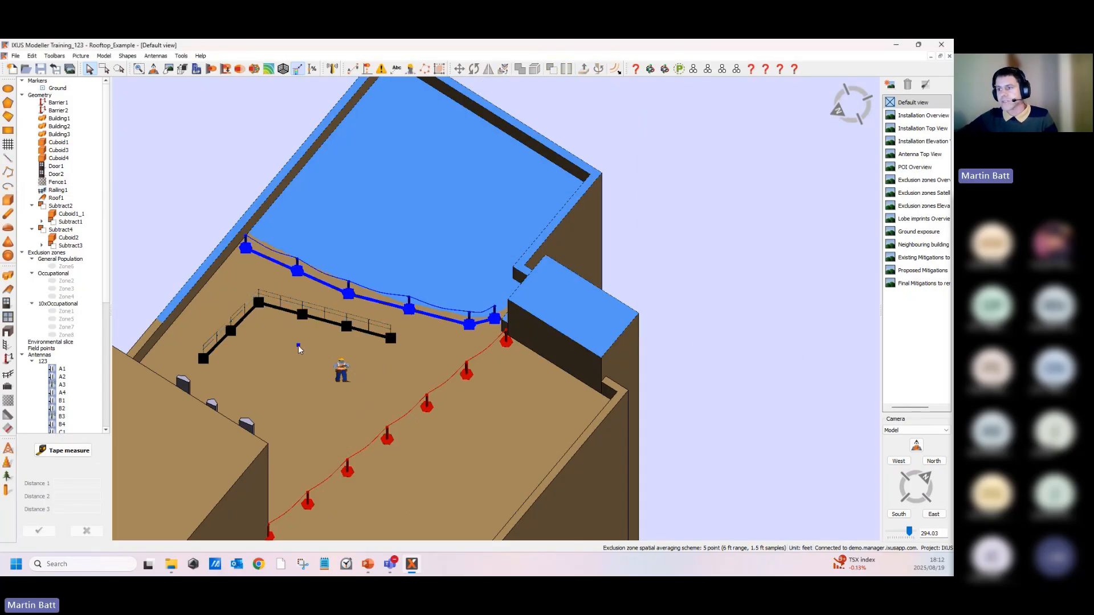
- Draw a three-corner polygon on the roof floor beside the worker figure
{"action": "mouse_move", "coordinate": [298, 345]}
{"action": "middle_mouse_down"}
{"action": "mouse_move", "coordinate": [320, 335]}
{"action": "mouse_move", "coordinate": [306, 338]}
{"action": "middle_mouse_up"}
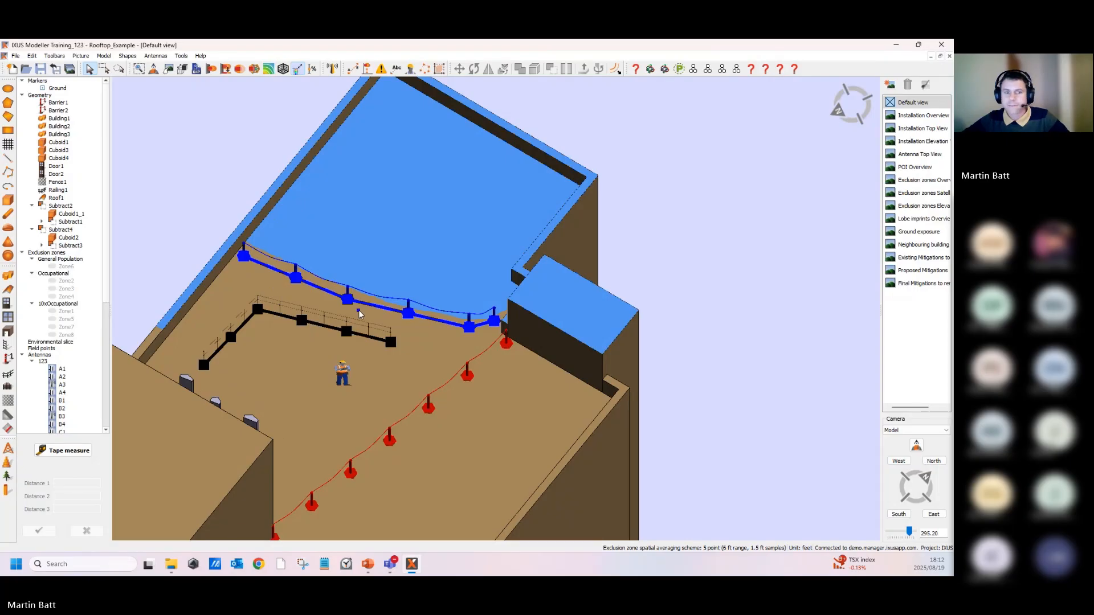
{"action": "scroll", "coordinate": [364, 308], "scroll_direction": "up", "scroll_amount": 3}
{"action": "middle_click_drag", "start_coordinate": [335, 337], "coordinate": [369, 302]}
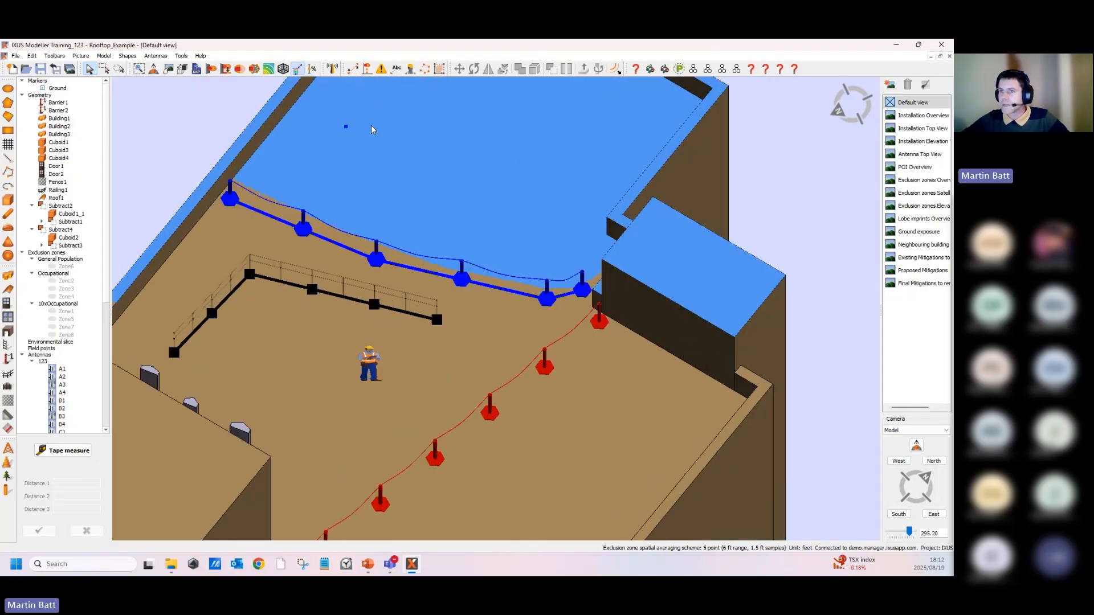
{"action": "left_click", "coordinate": [8, 102]}
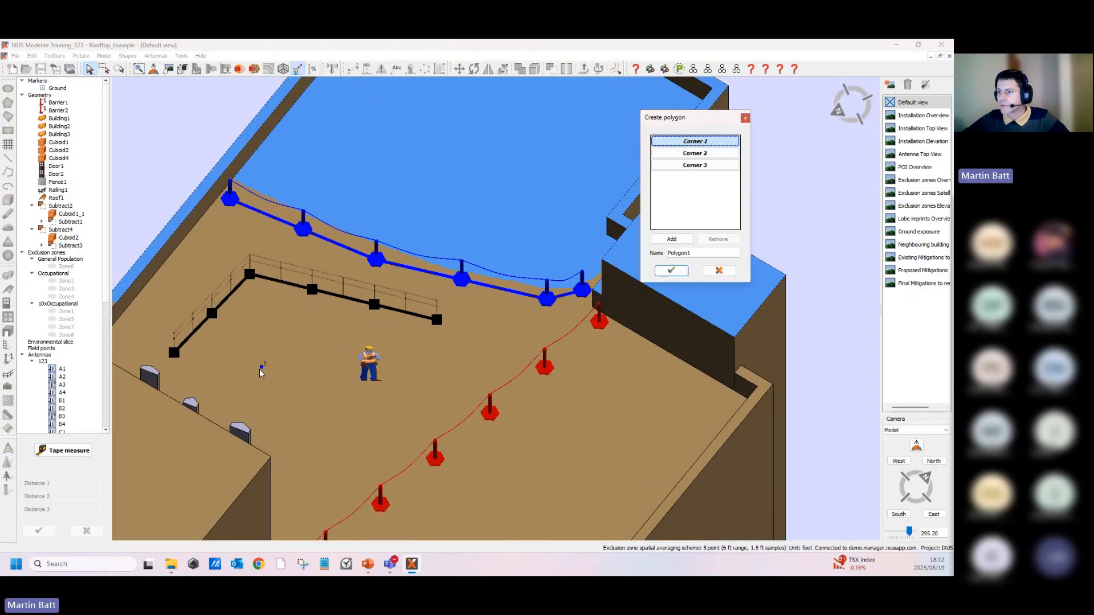
{"action": "left_click", "coordinate": [248, 362]}
{"action": "left_click", "coordinate": [317, 305]}
{"action": "left_click", "coordinate": [373, 410]}
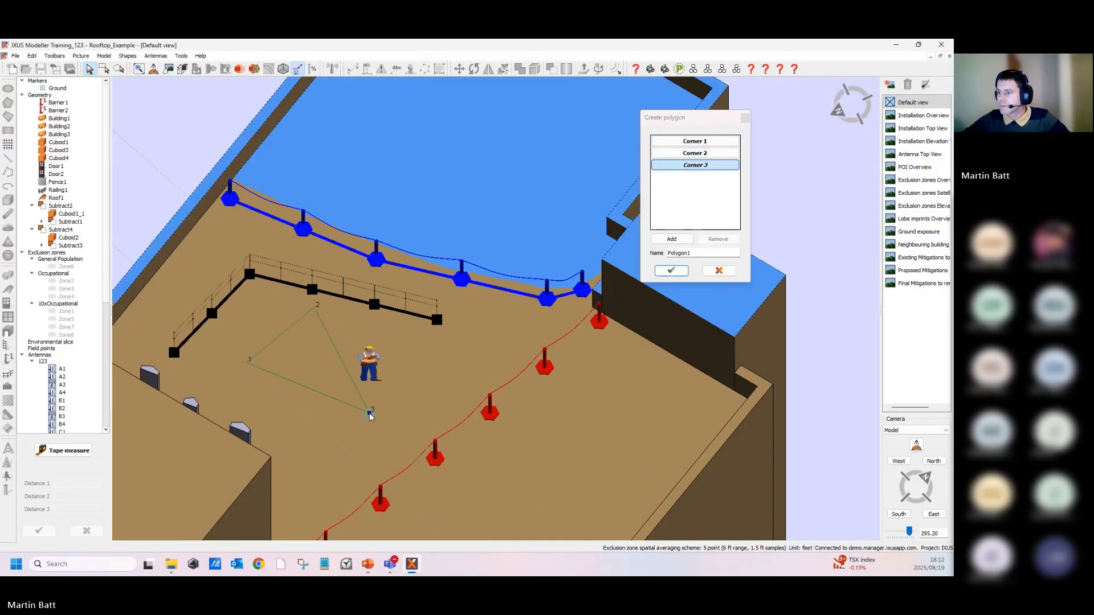
{"action": "left_click", "coordinate": [678, 303]}
{"action": "left_click", "coordinate": [671, 271]}
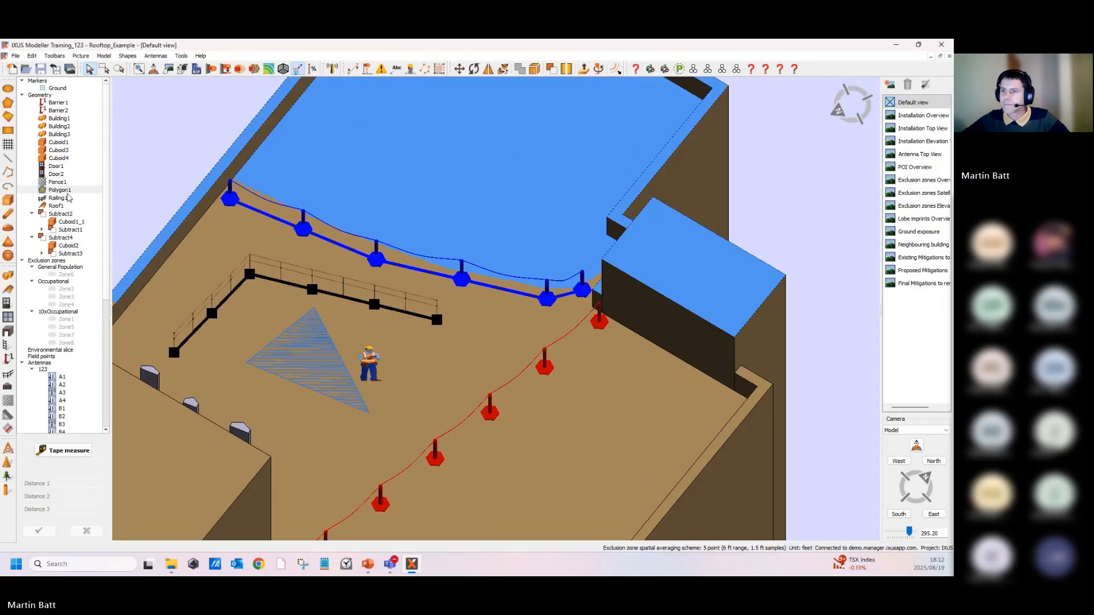
- Add a line annotation to the triangular polygon
{"action": "right_click", "coordinate": [68, 192]}
{"action": "mouse_move", "coordinate": [114, 261]}
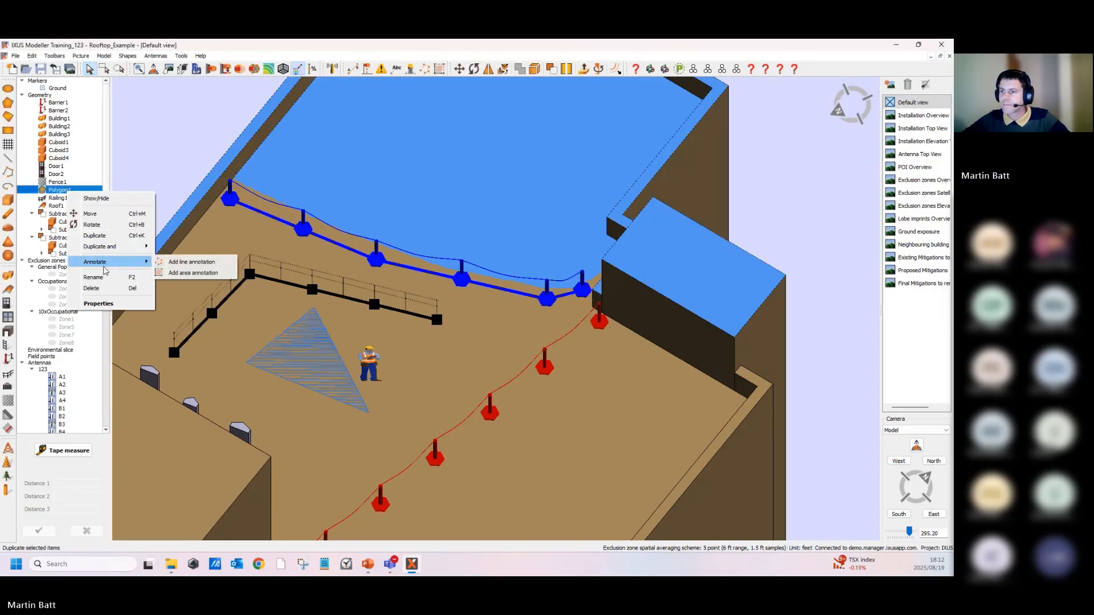
{"action": "left_click", "coordinate": [191, 262]}
{"action": "left_click", "coordinate": [696, 345]}
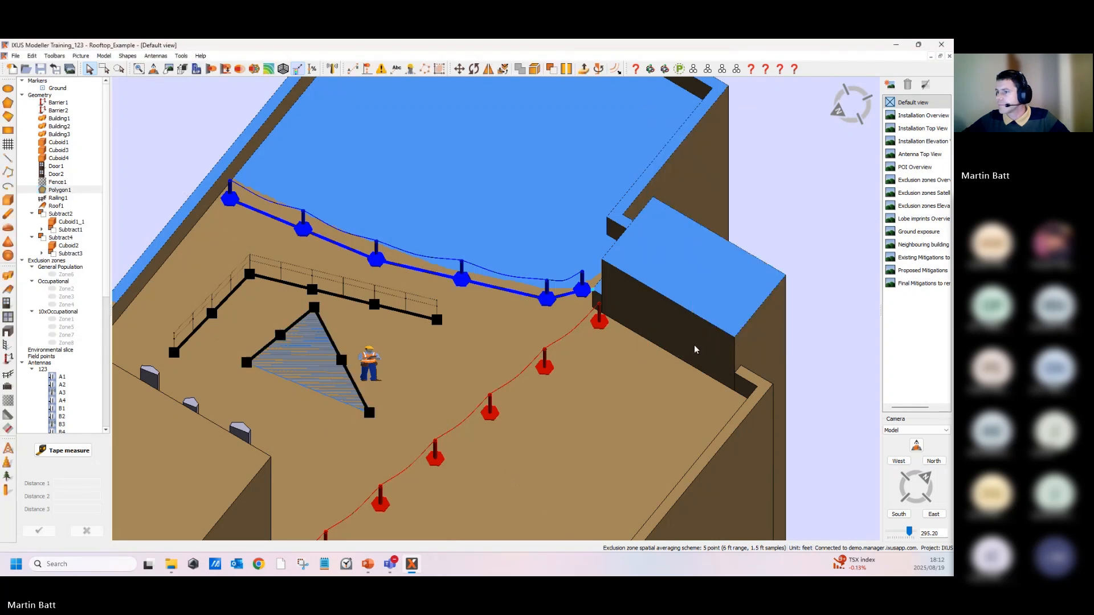
{"action": "left_click", "coordinate": [572, 390]}
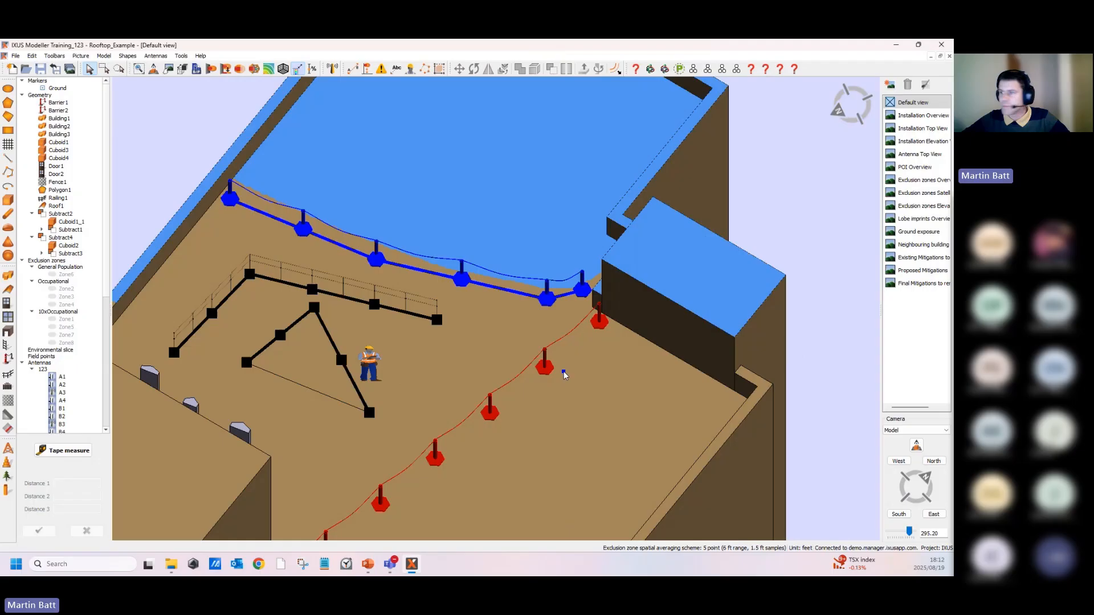
- Add an area annotation to the new barrier, moving its first corner and placing the text label above the roof
{"action": "middle_click_drag", "start_coordinate": [483, 305], "coordinate": [449, 386]}
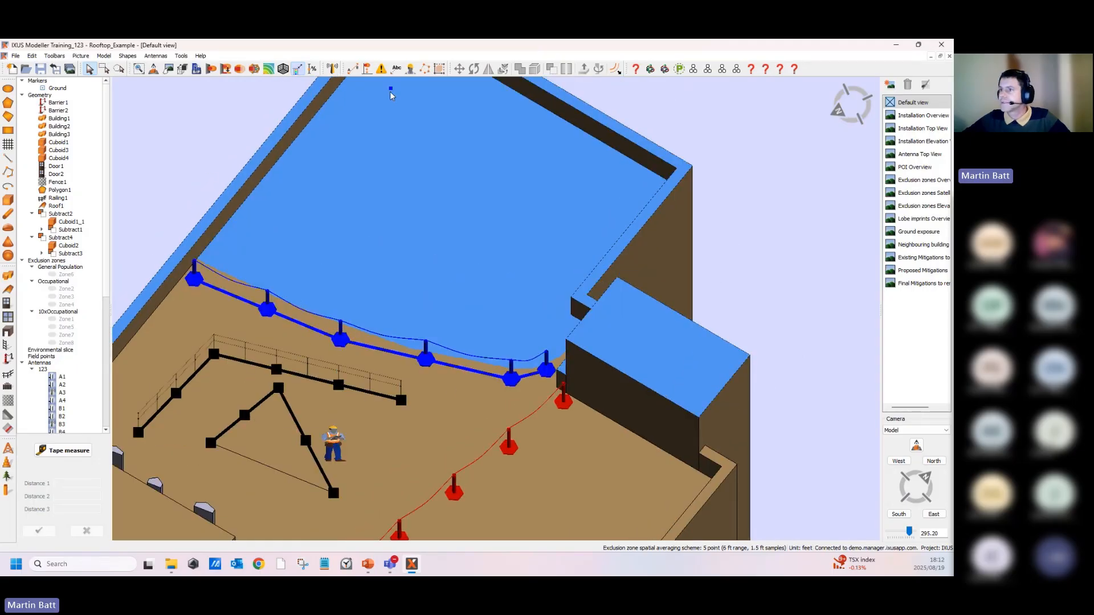
{"action": "middle_click_drag", "start_coordinate": [375, 345], "coordinate": [327, 317]}
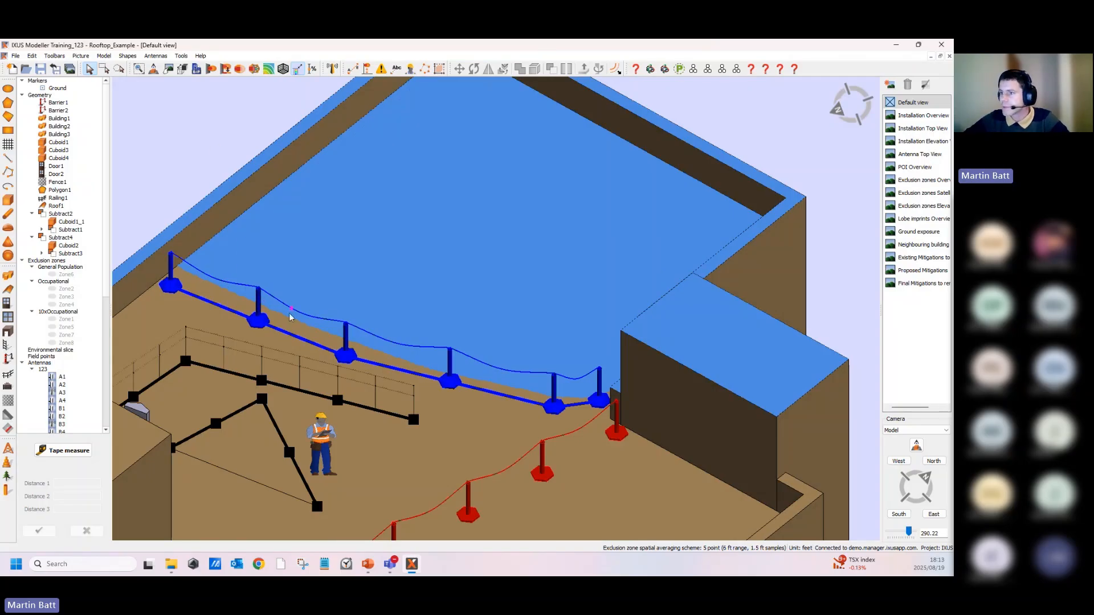
{"action": "right_click", "coordinate": [260, 303]}
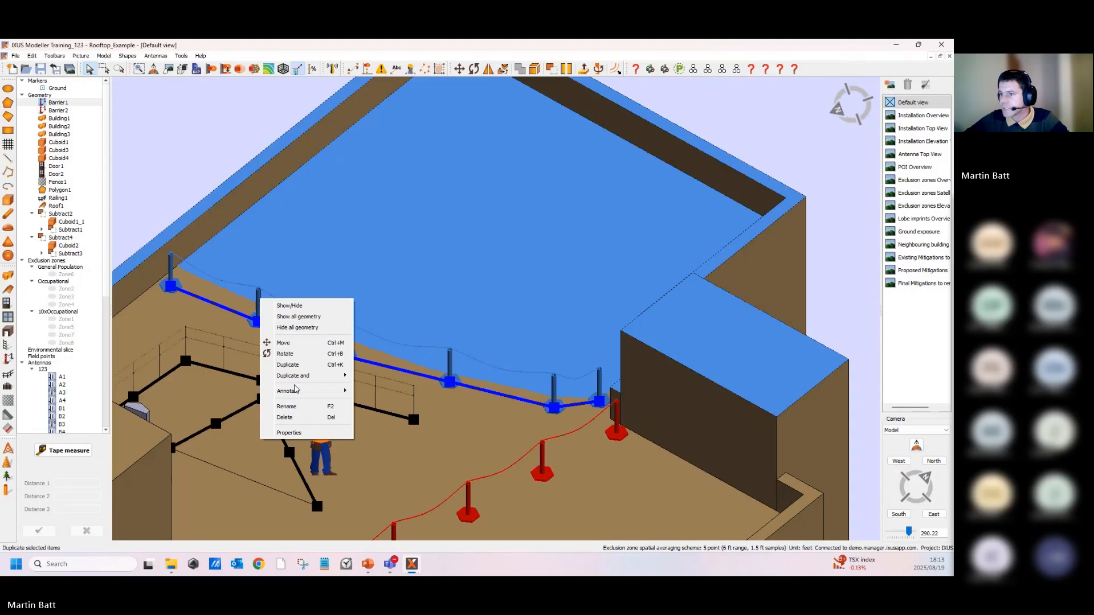
{"action": "mouse_move", "coordinate": [336, 391]}
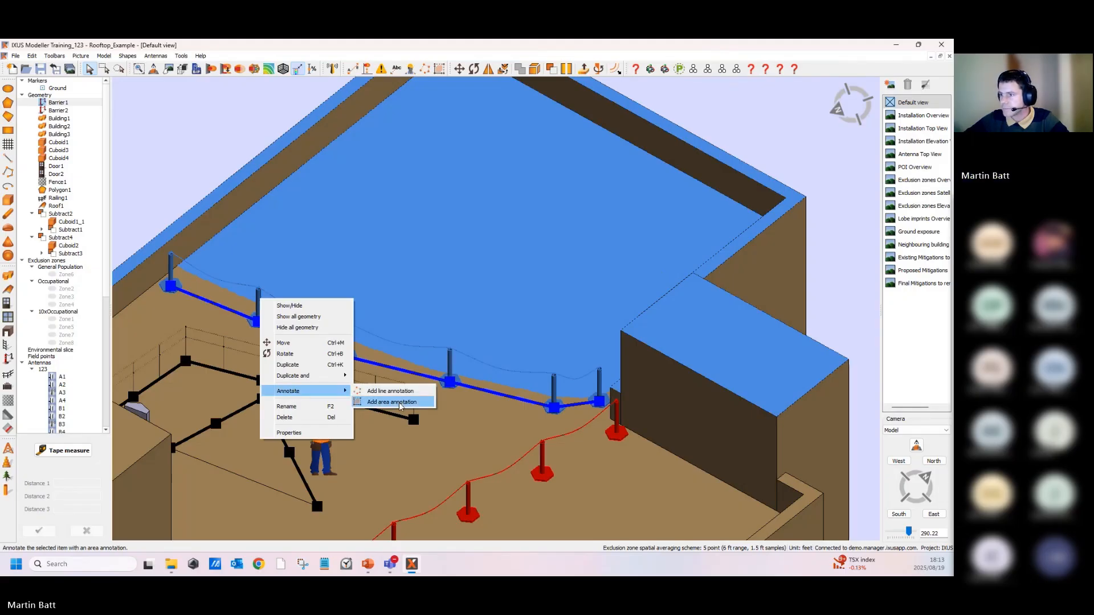
{"action": "left_click", "coordinate": [399, 402]}
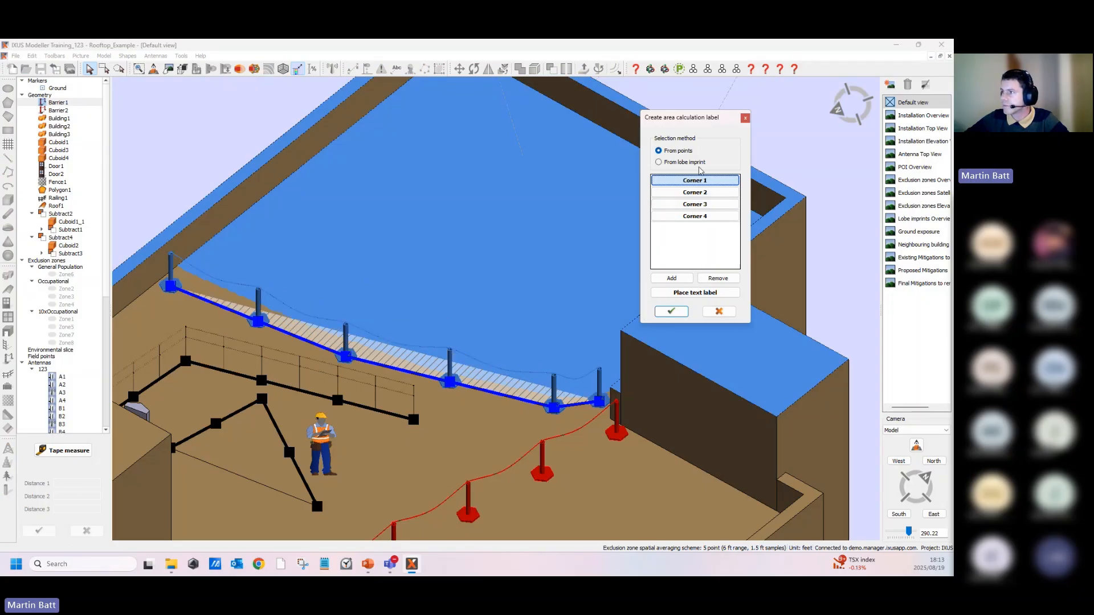
{"action": "left_click", "coordinate": [547, 354]}
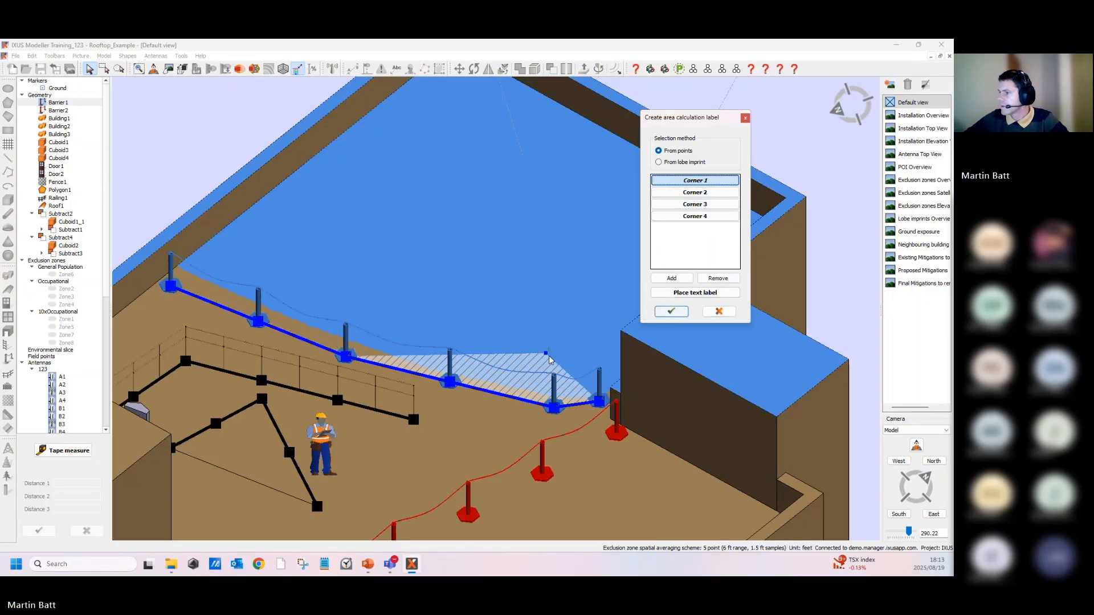
{"action": "left_click", "coordinate": [695, 292]}
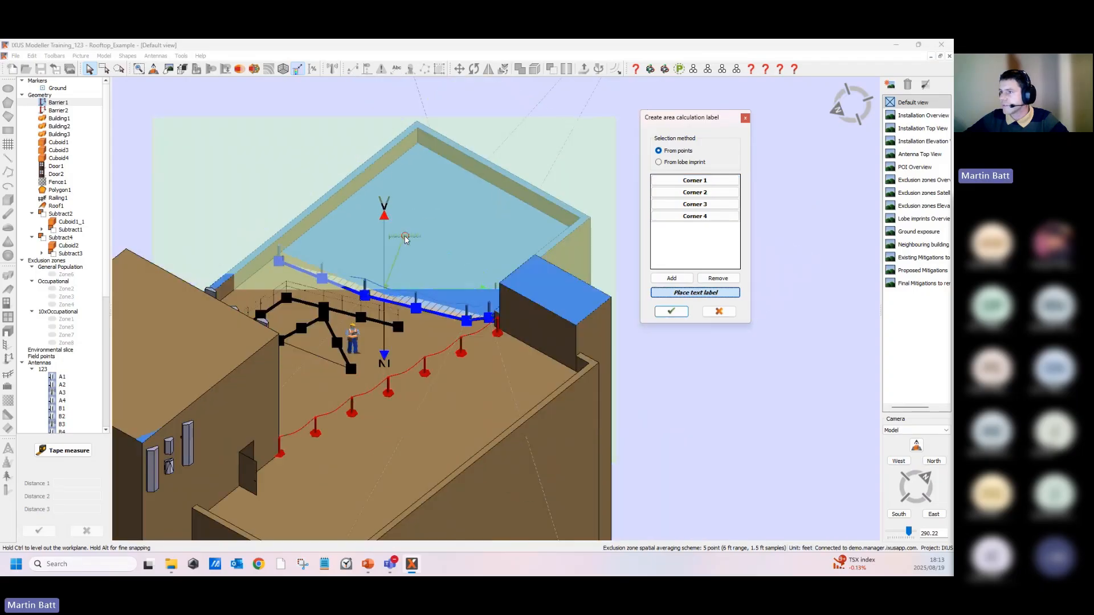
{"action": "left_click", "coordinate": [342, 155]}
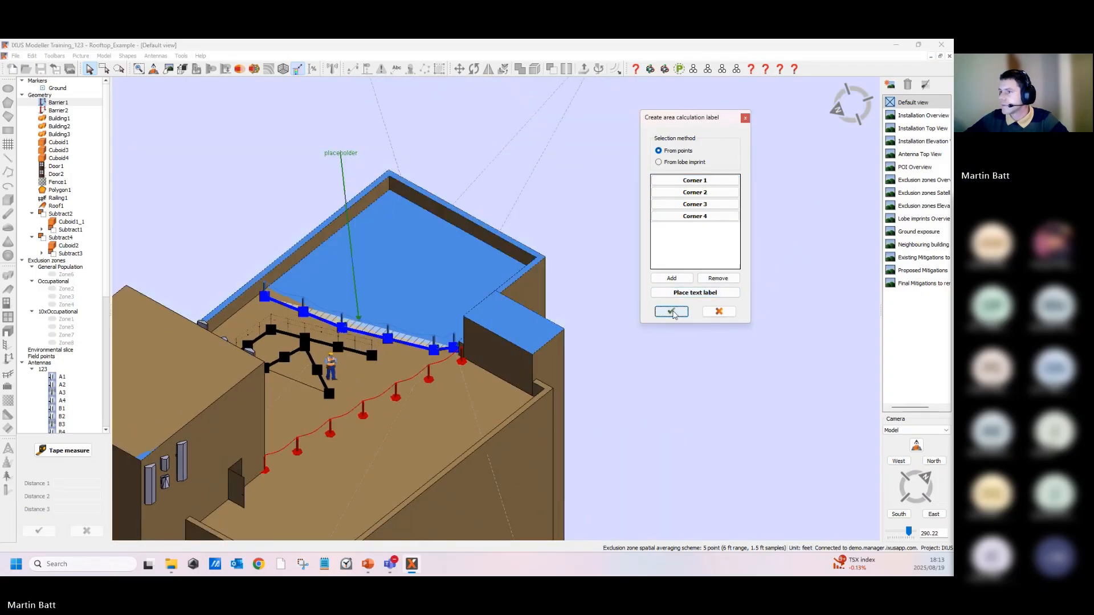
{"action": "left_click", "coordinate": [672, 312]}
- Edit the barrier's area annotation in wireframe view, adding corners 5 to 7 along the roof edge
{"action": "middle_click_drag", "start_coordinate": [189, 255], "coordinate": [488, 373]}
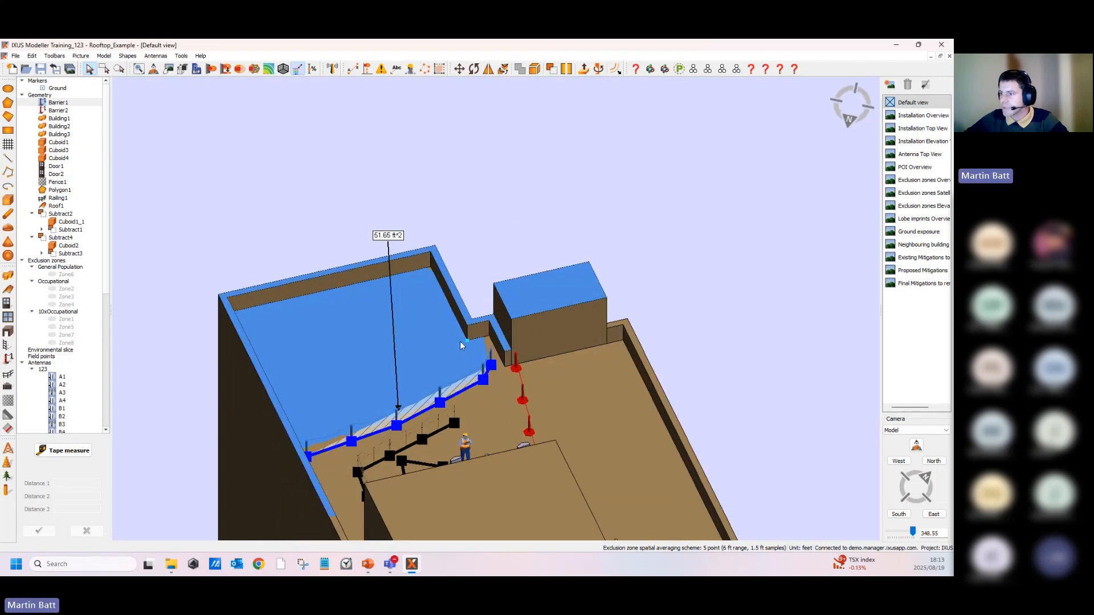
{"action": "middle_click_drag", "start_coordinate": [517, 381], "coordinate": [382, 212]}
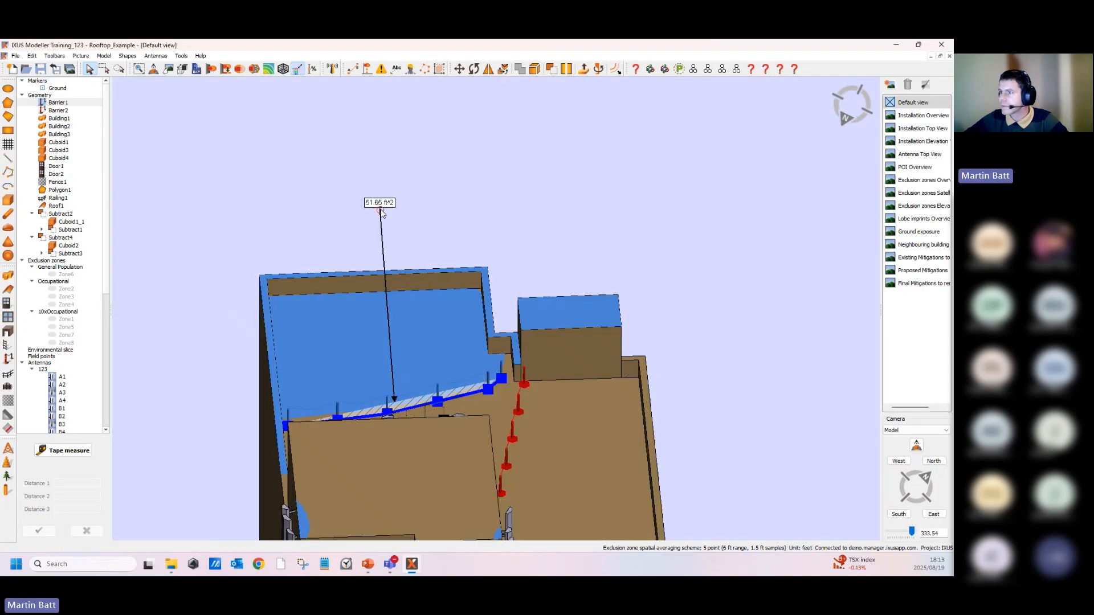
{"action": "double_click", "coordinate": [380, 205]}
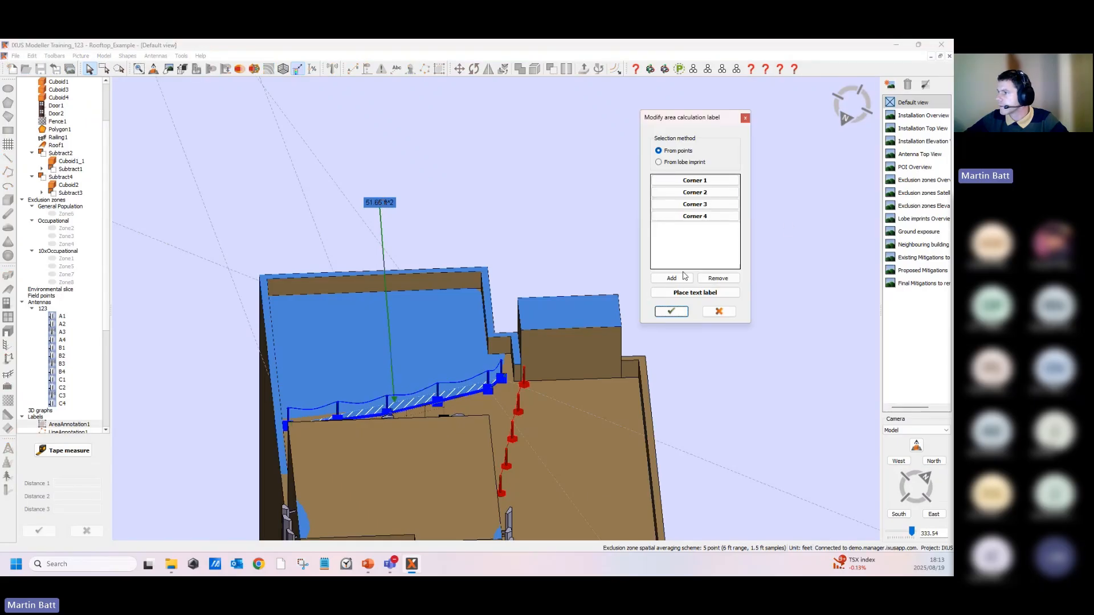
{"action": "left_click", "coordinate": [673, 277]}
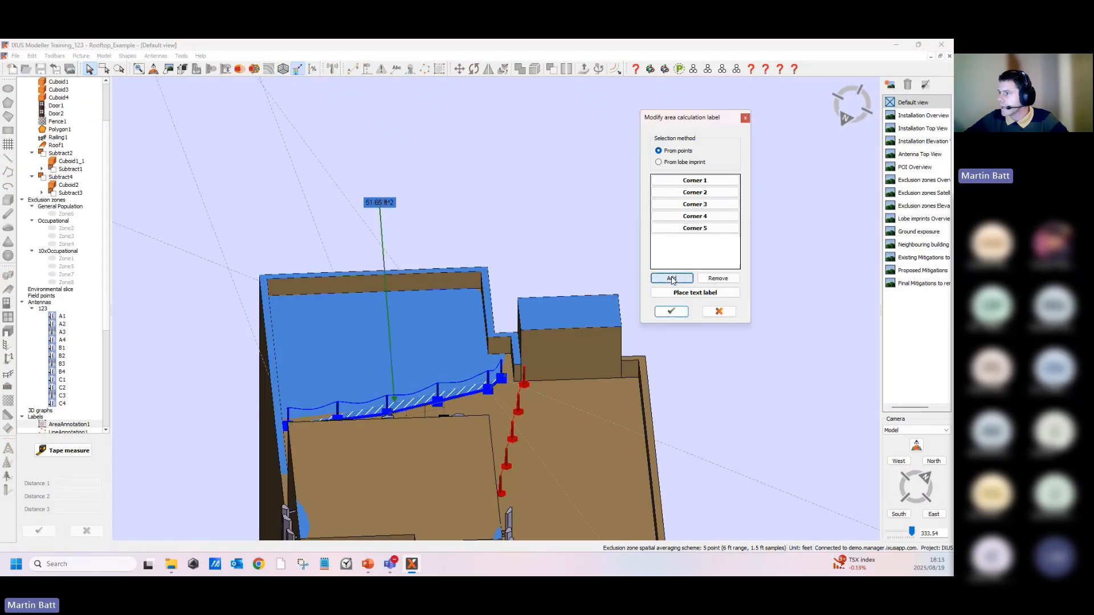
{"action": "left_click", "coordinate": [370, 332]}
{"action": "middle_click_drag", "start_coordinate": [371, 331], "coordinate": [602, 360]}
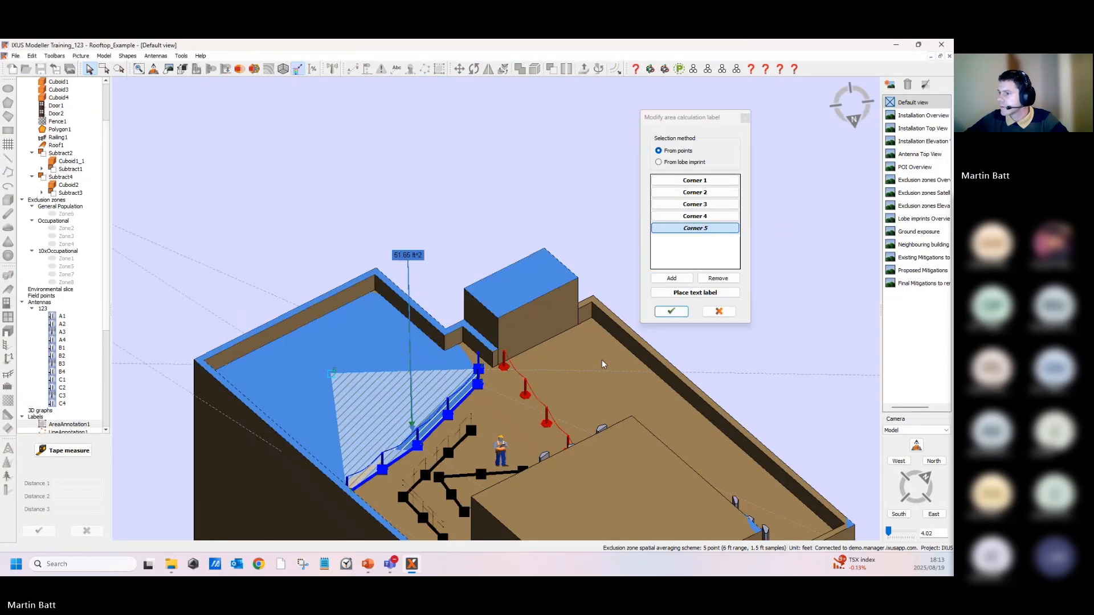
{"action": "scroll", "coordinate": [466, 362], "scroll_direction": "up", "scroll_amount": 10}
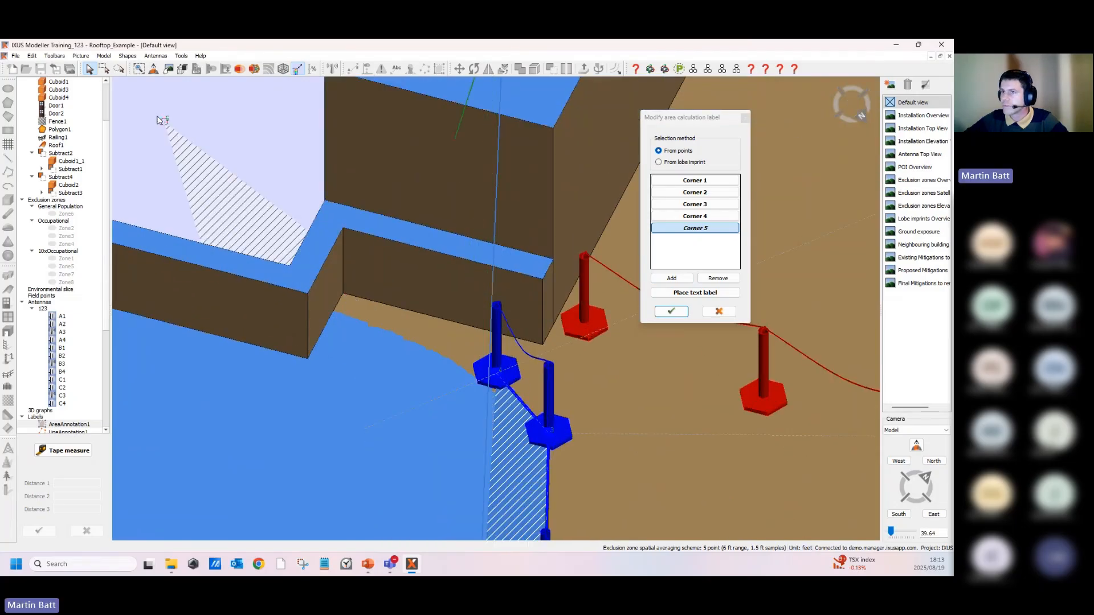
{"action": "left_click", "coordinate": [182, 69]}
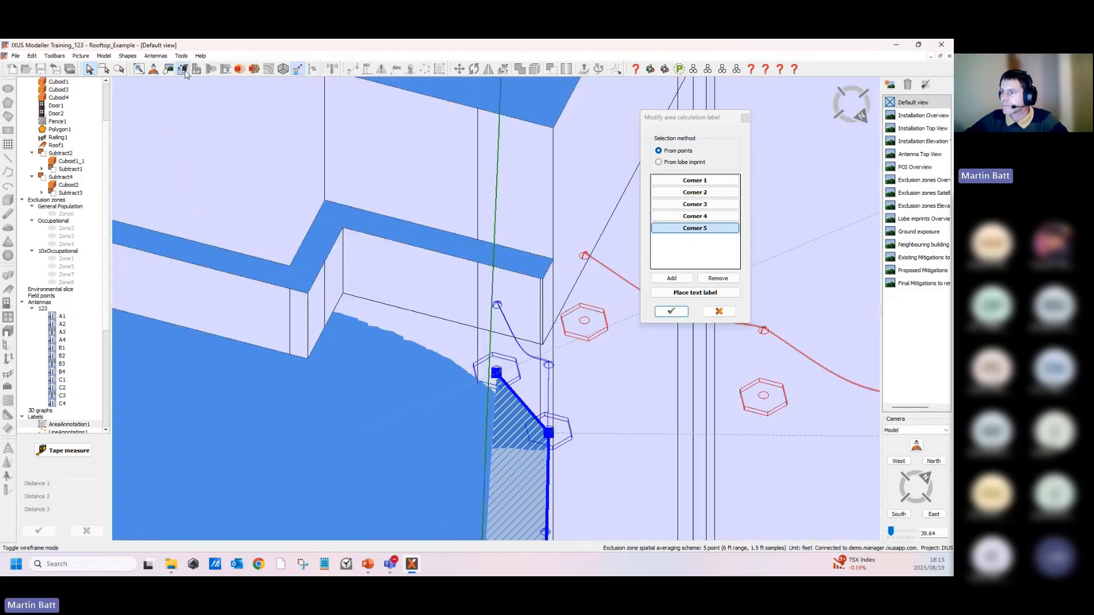
{"action": "left_click", "coordinate": [344, 294]}
{"action": "left_click", "coordinate": [308, 359]}
{"action": "middle_click_drag", "start_coordinate": [308, 359], "coordinate": [660, 436]}
{"action": "middle_click_drag", "start_coordinate": [258, 339], "coordinate": [365, 344]}
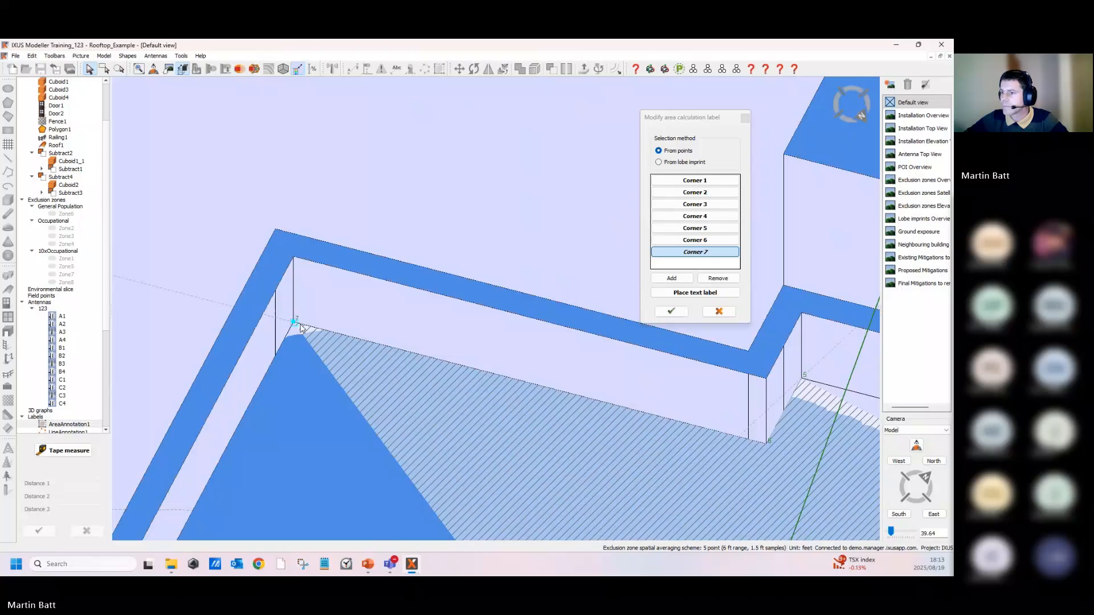
- Add corners 8 to 10 around the roof's far edges and confirm the modified area annotation
{"action": "left_click", "coordinate": [298, 326]}
{"action": "mouse_move", "coordinate": [297, 325]}
{"action": "middle_mouse_down"}
{"action": "mouse_move", "coordinate": [320, 393]}
{"action": "mouse_move", "coordinate": [295, 296]}
{"action": "mouse_move", "coordinate": [665, 381]}
{"action": "middle_mouse_up"}
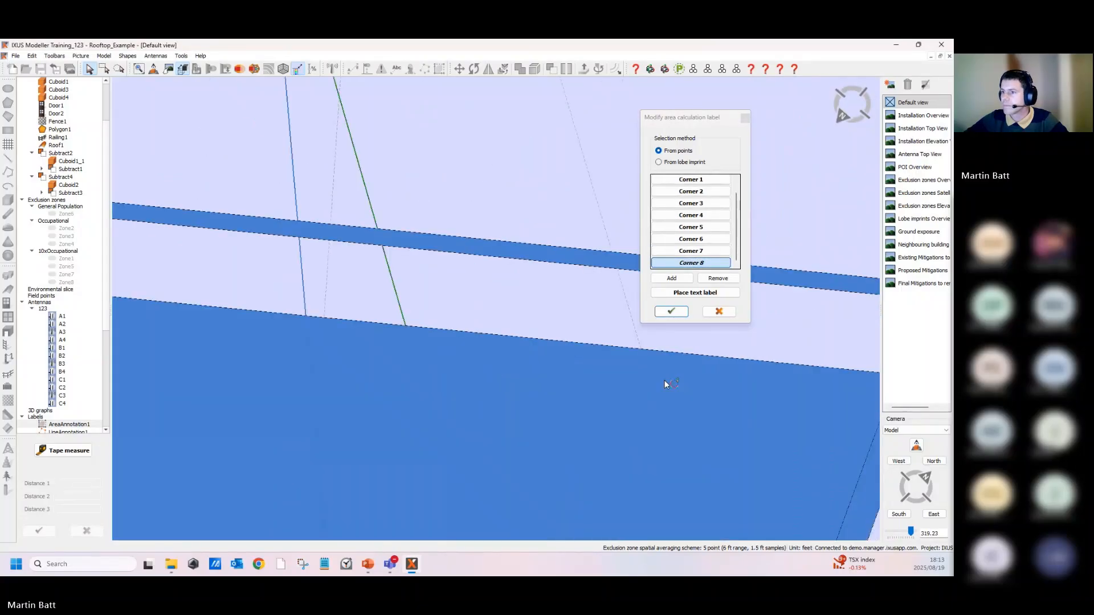
{"action": "middle_click_drag", "start_coordinate": [257, 311], "coordinate": [604, 334]}
{"action": "left_click", "coordinate": [440, 311]}
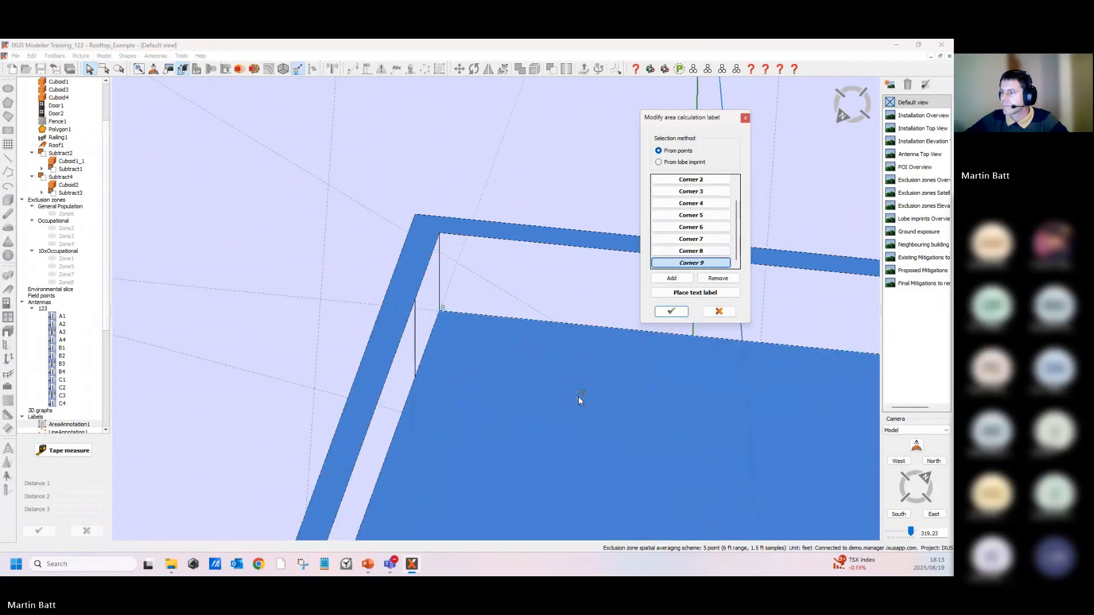
{"action": "middle_click_drag", "start_coordinate": [580, 398], "coordinate": [117, 402]}
{"action": "scroll", "coordinate": [243, 408], "scroll_direction": "down", "scroll_amount": 4}
{"action": "middle_click_drag", "start_coordinate": [249, 433], "coordinate": [456, 364]}
{"action": "left_click", "coordinate": [391, 344]}
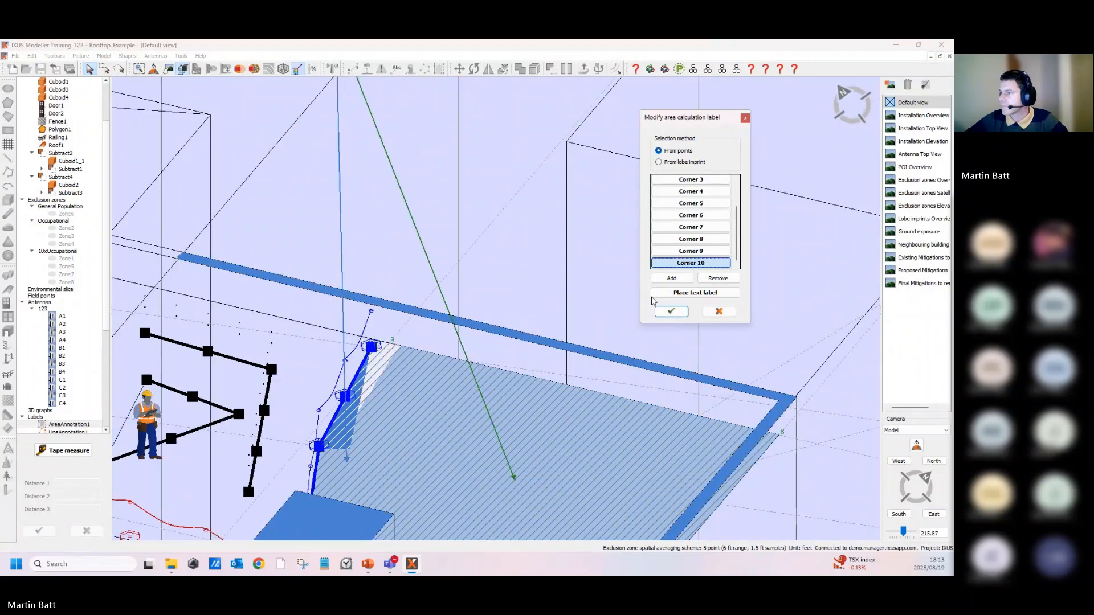
{"action": "left_click", "coordinate": [670, 313]}
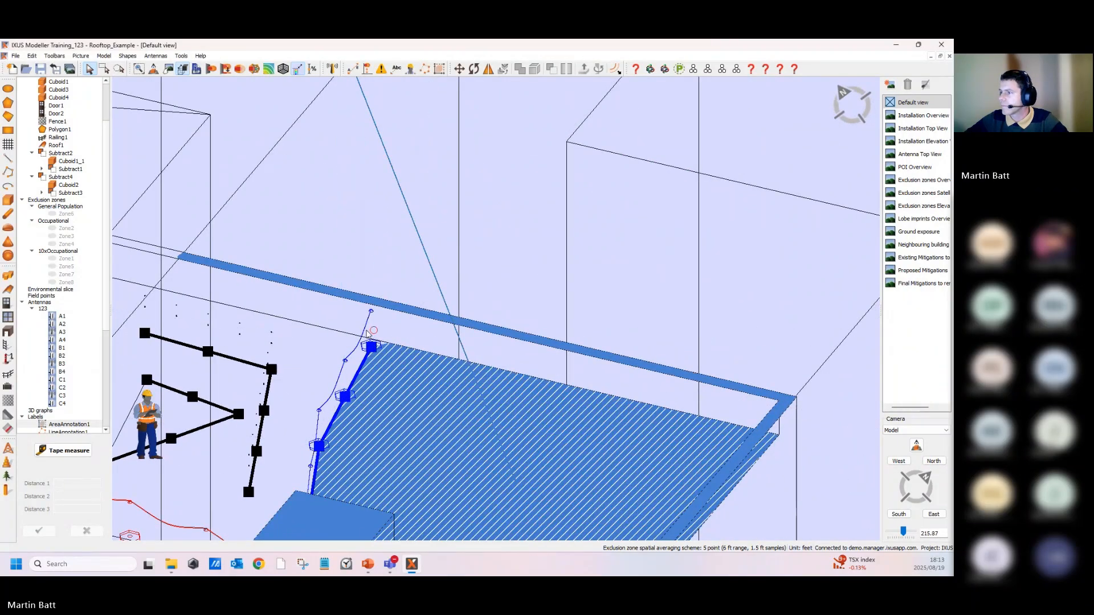
- Orbit around the roof to examine the enlarged area annotation and its label
{"action": "mouse_move", "coordinate": [576, 374]}
{"action": "middle_mouse_down"}
{"action": "mouse_move", "coordinate": [802, 378]}
{"action": "mouse_move", "coordinate": [810, 367]}
{"action": "middle_mouse_up"}
{"action": "scroll", "coordinate": [788, 346], "scroll_direction": "down", "scroll_amount": 3}
{"action": "left_click", "coordinate": [787, 346]}
{"action": "middle_click_drag", "start_coordinate": [624, 312], "coordinate": [611, 244]}
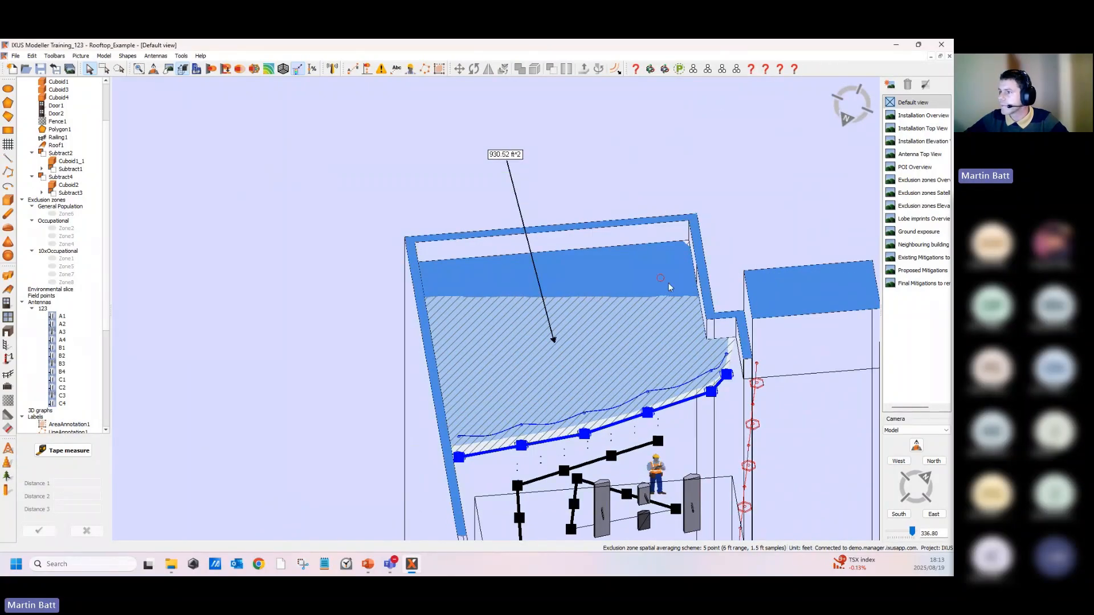
{"action": "middle_click_drag", "start_coordinate": [668, 283], "coordinate": [597, 296]}
{"action": "middle_click_drag", "start_coordinate": [636, 351], "coordinate": [530, 353]}
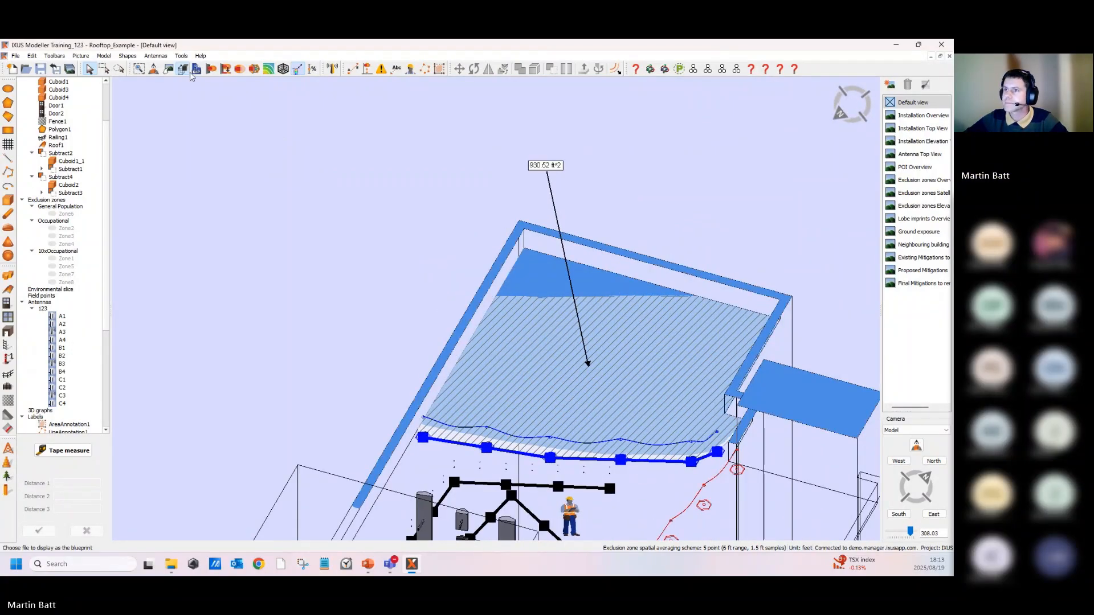
- Hide the lobe imprint shown on the upper roof beneath the area annotation
{"action": "scroll", "coordinate": [316, 262], "scroll_direction": "down", "scroll_amount": 5}
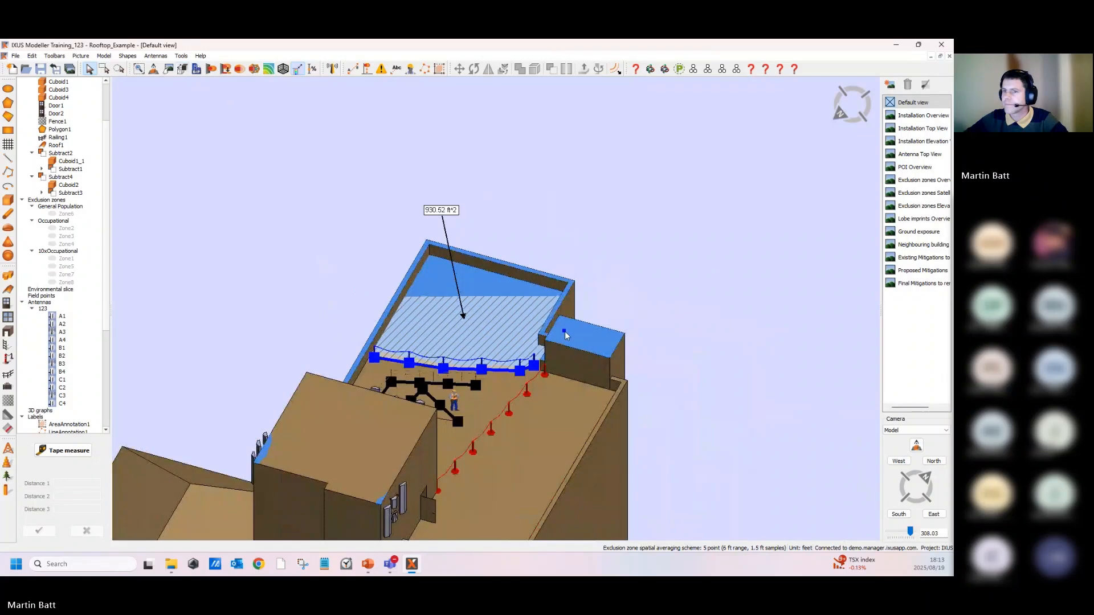
{"action": "right_click", "coordinate": [494, 284]}
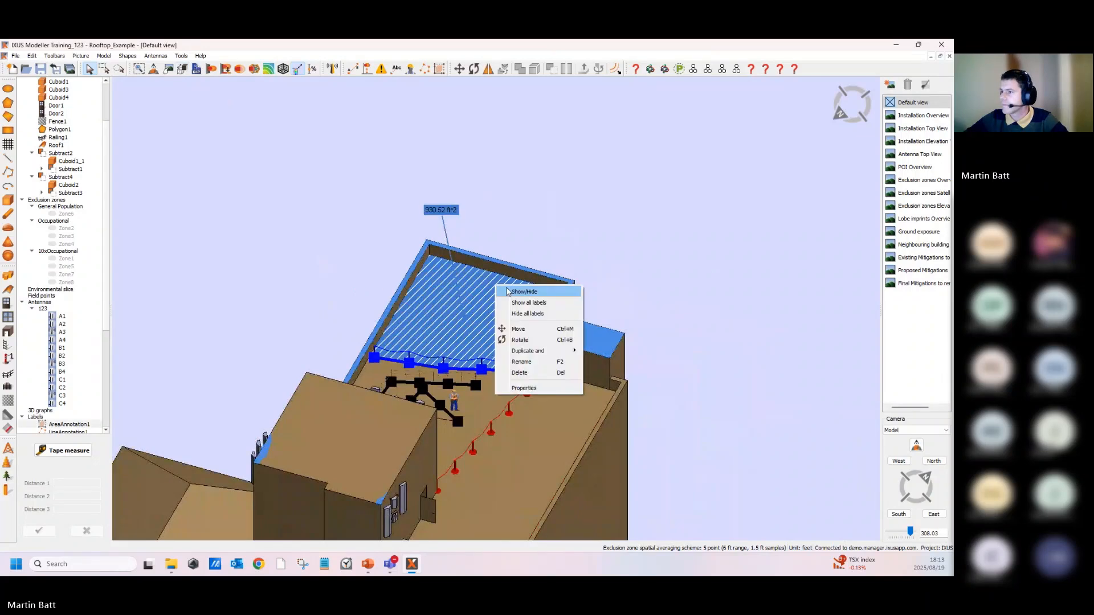
{"action": "left_click", "coordinate": [397, 296]}
{"action": "right_click", "coordinate": [398, 295]}
{"action": "left_click", "coordinate": [431, 302]}
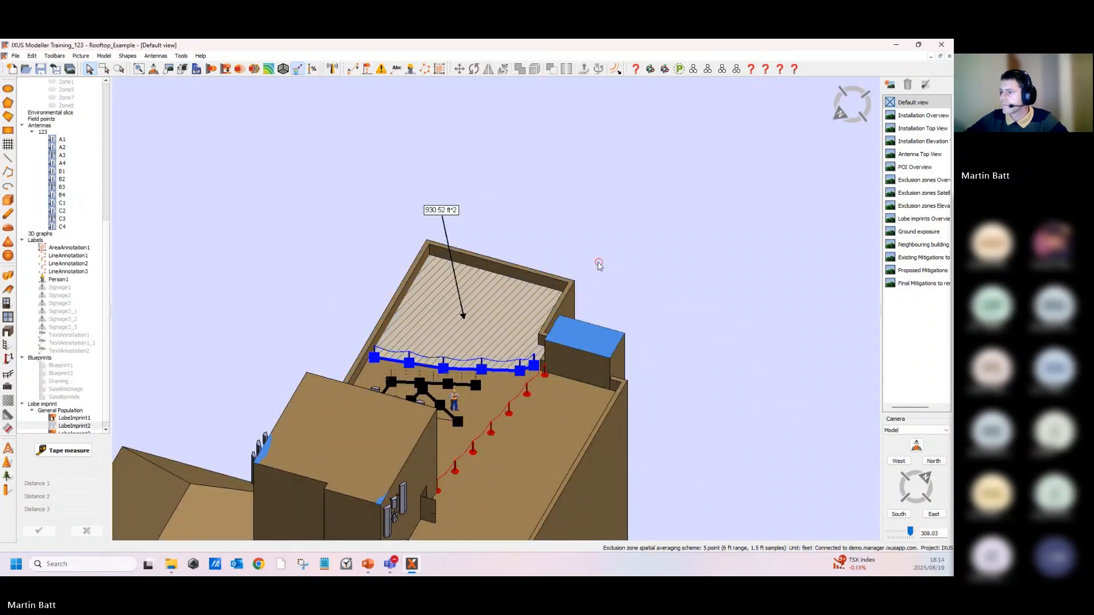
- Add an area annotation from points, outlining a six-corner area on the lower roof and placing its label beside it
{"action": "middle_click_drag", "start_coordinate": [599, 262], "coordinate": [626, 360]}
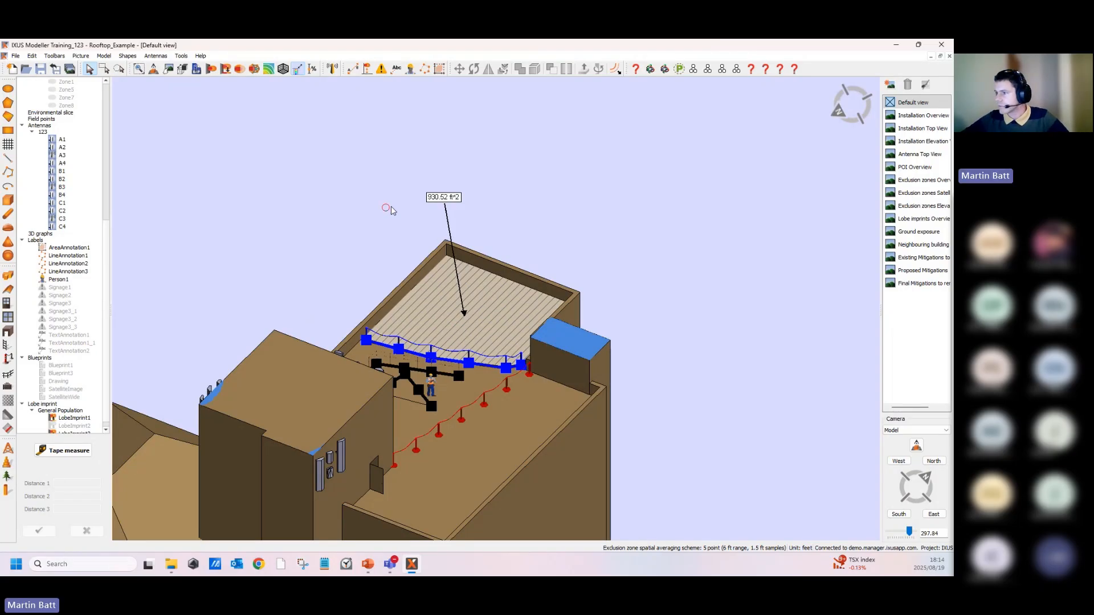
{"action": "middle_click_drag", "start_coordinate": [368, 311], "coordinate": [491, 314]}
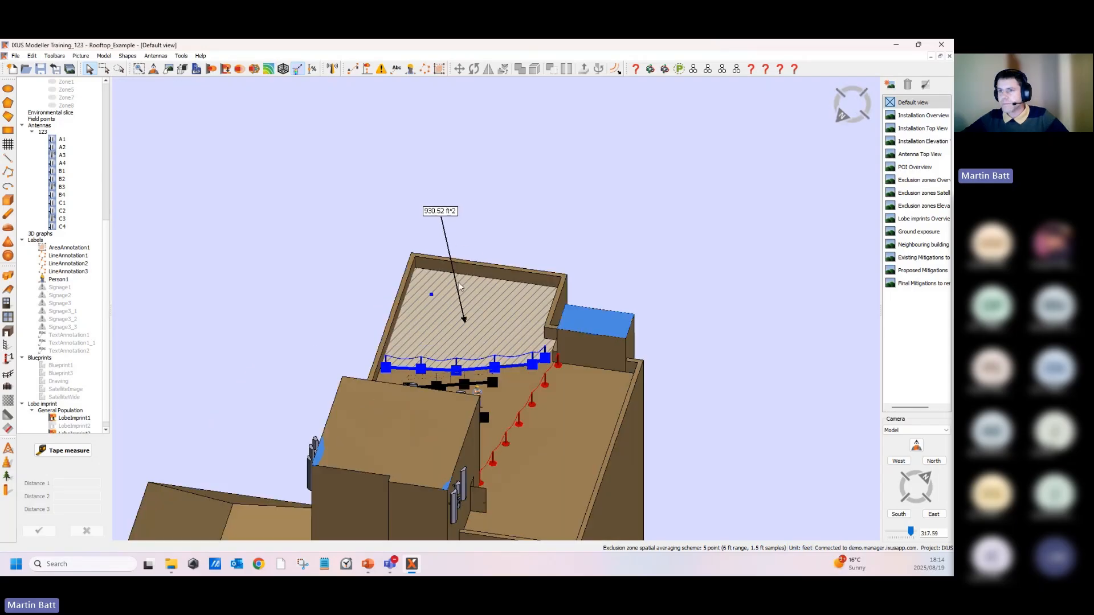
{"action": "scroll", "coordinate": [601, 350], "scroll_direction": "up", "scroll_amount": 2}
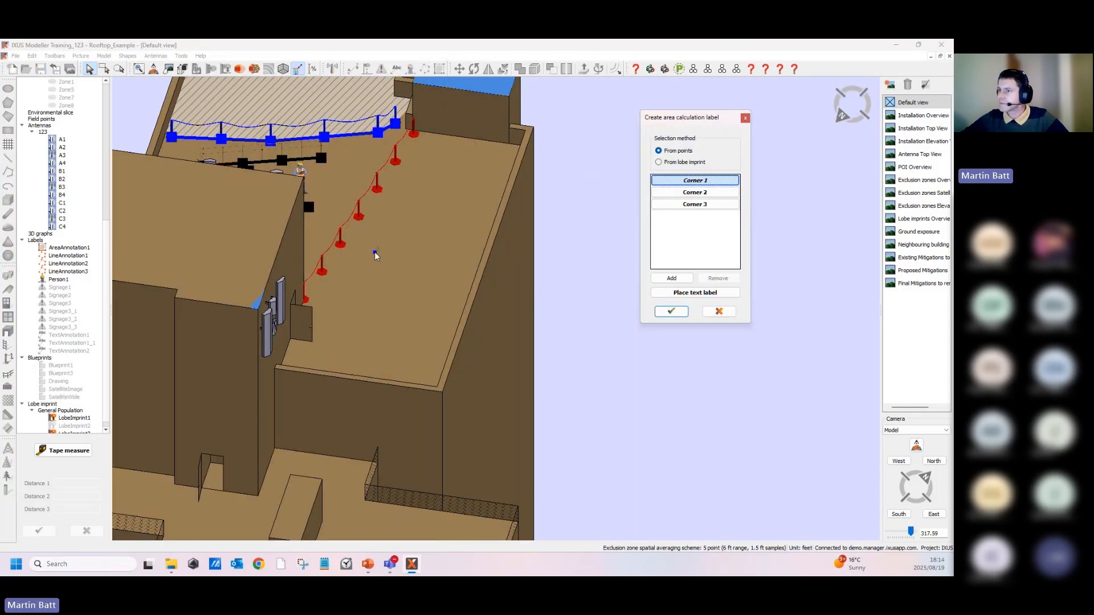
{"action": "left_click", "coordinate": [446, 192]}
{"action": "left_click", "coordinate": [447, 189]}
{"action": "left_click", "coordinate": [474, 240]}
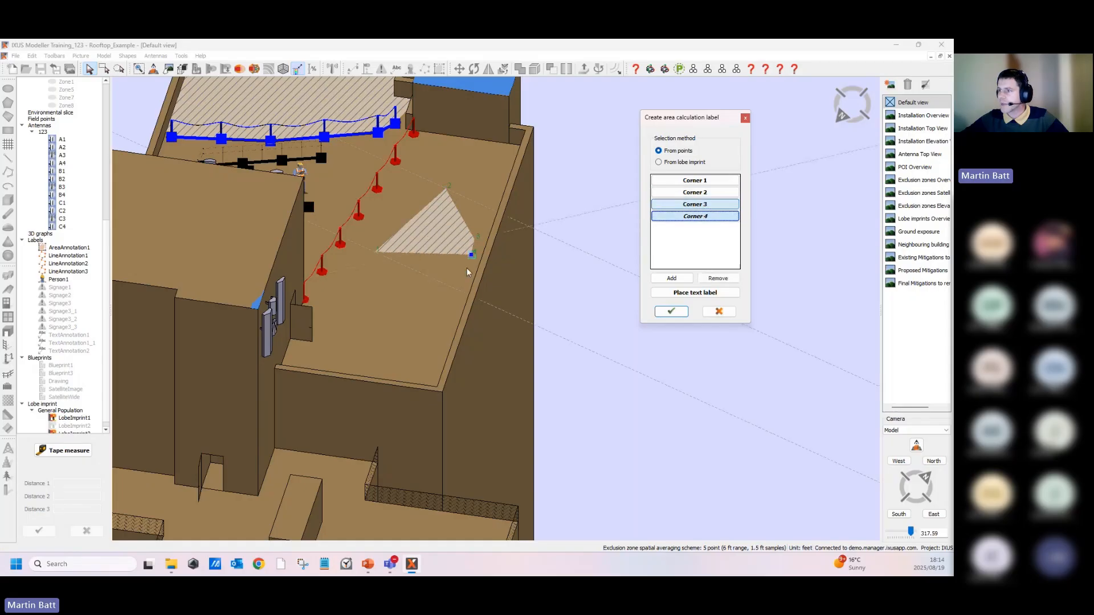
{"action": "left_click", "coordinate": [429, 324]}
{"action": "left_click", "coordinate": [365, 297]}
{"action": "left_click", "coordinate": [694, 294]}
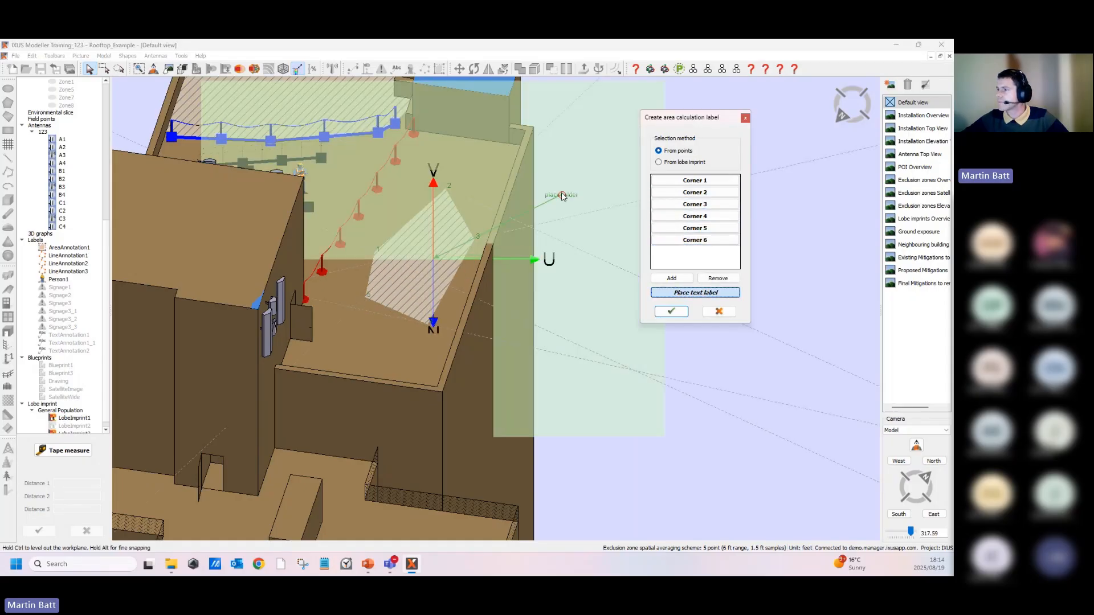
{"action": "left_click", "coordinate": [573, 169]}
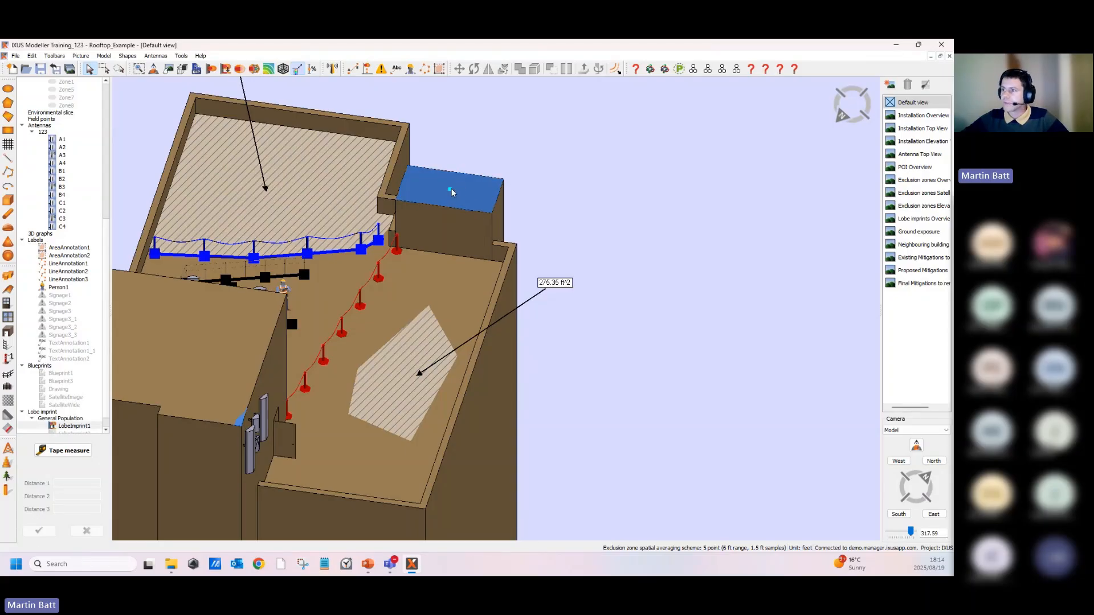
- Add an area annotation from the lobe imprint on the small raised roof, placing its label above it
{"action": "right_click", "coordinate": [469, 190]}
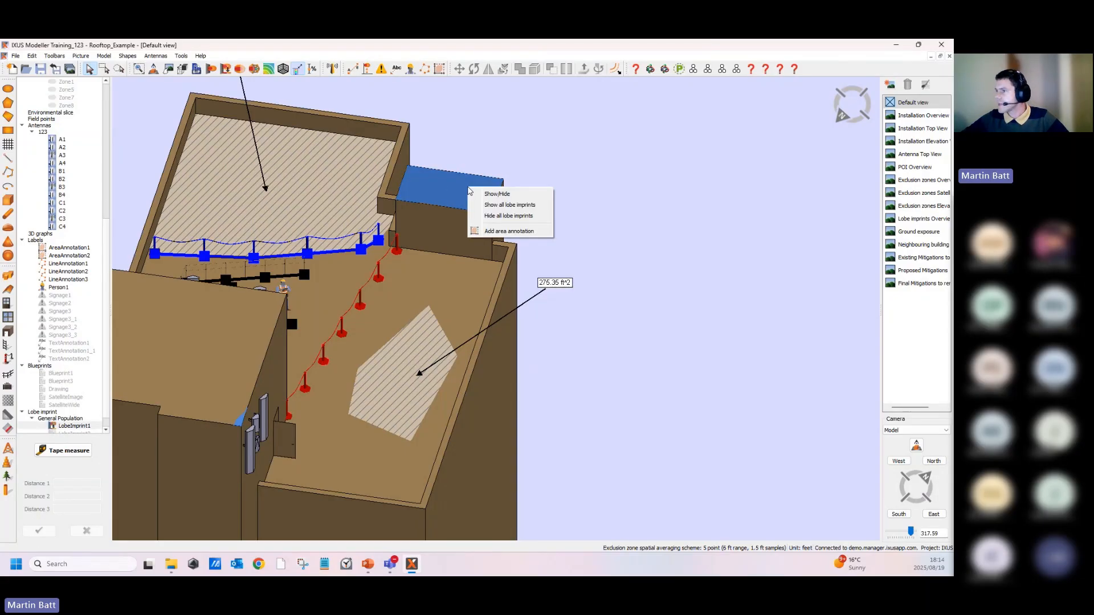
{"action": "left_click", "coordinate": [510, 232]}
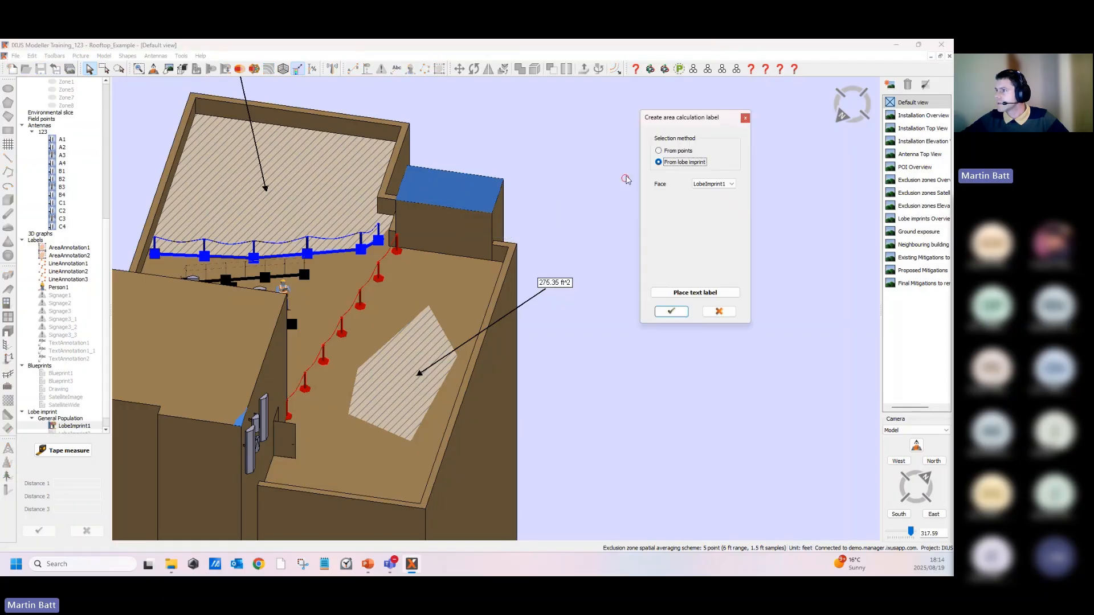
{"action": "left_click", "coordinate": [692, 293]}
{"action": "left_click", "coordinate": [514, 117]}
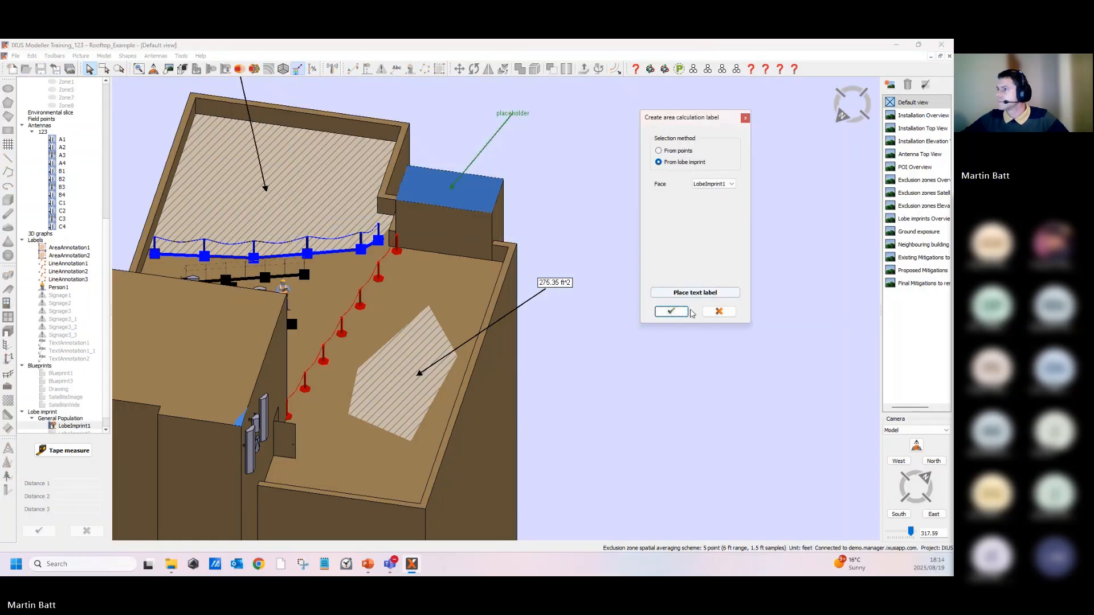
{"action": "left_click", "coordinate": [671, 311]}
{"action": "middle_click_drag", "start_coordinate": [566, 179], "coordinate": [564, 242]}
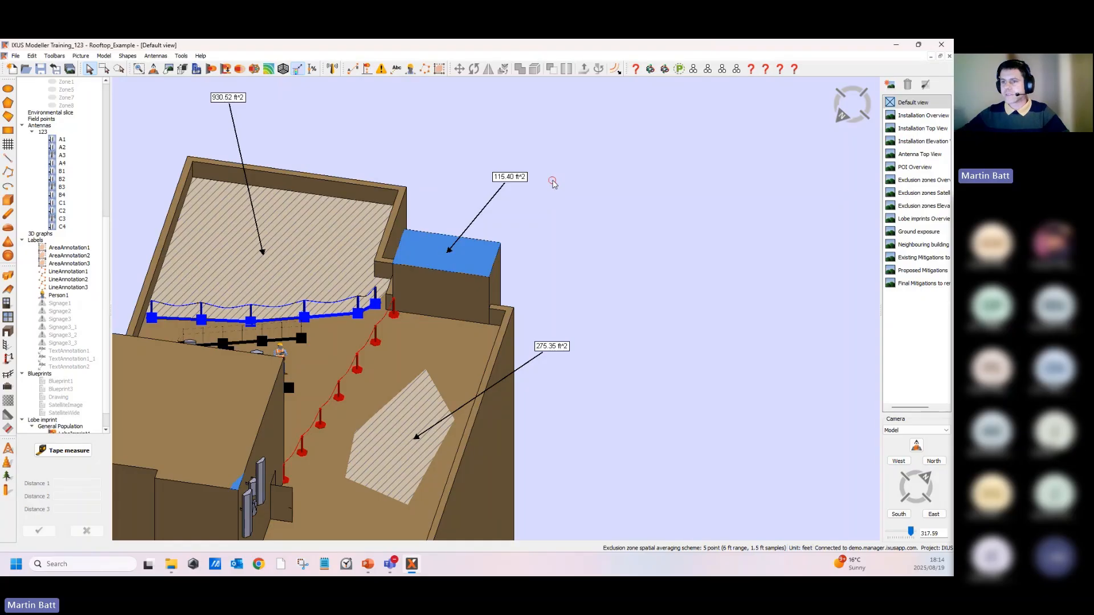
- Show the second lobe imprint again from the model tree
{"action": "middle_click_drag", "start_coordinate": [541, 294], "coordinate": [528, 385]}
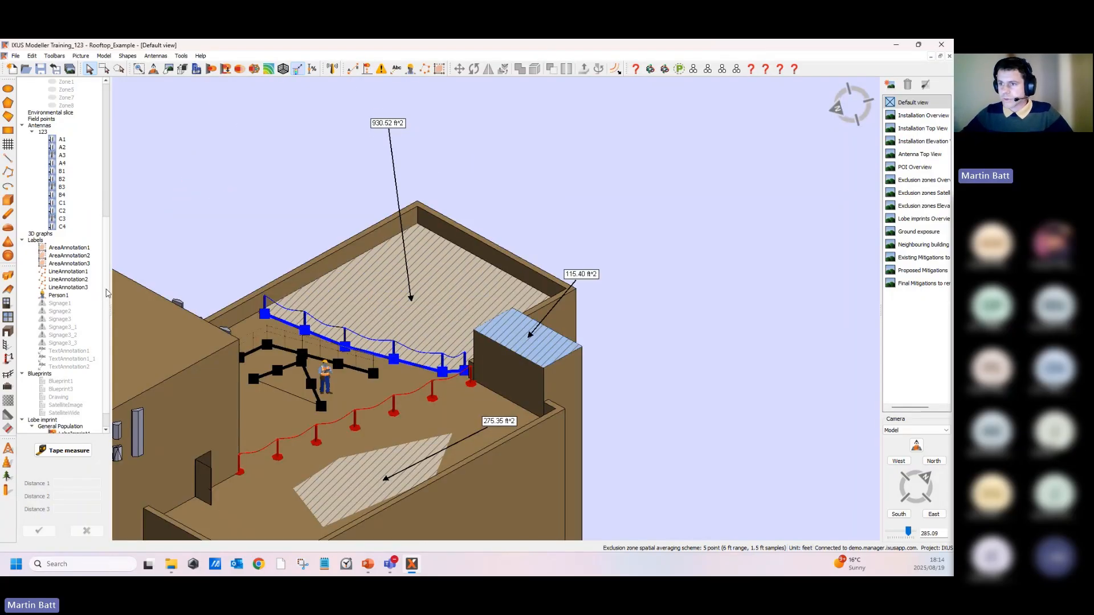
{"action": "scroll", "coordinate": [107, 293], "scroll_direction": "down", "scroll_amount": 1}
{"action": "scroll", "coordinate": [107, 292], "scroll_direction": "down", "scroll_amount": 1}
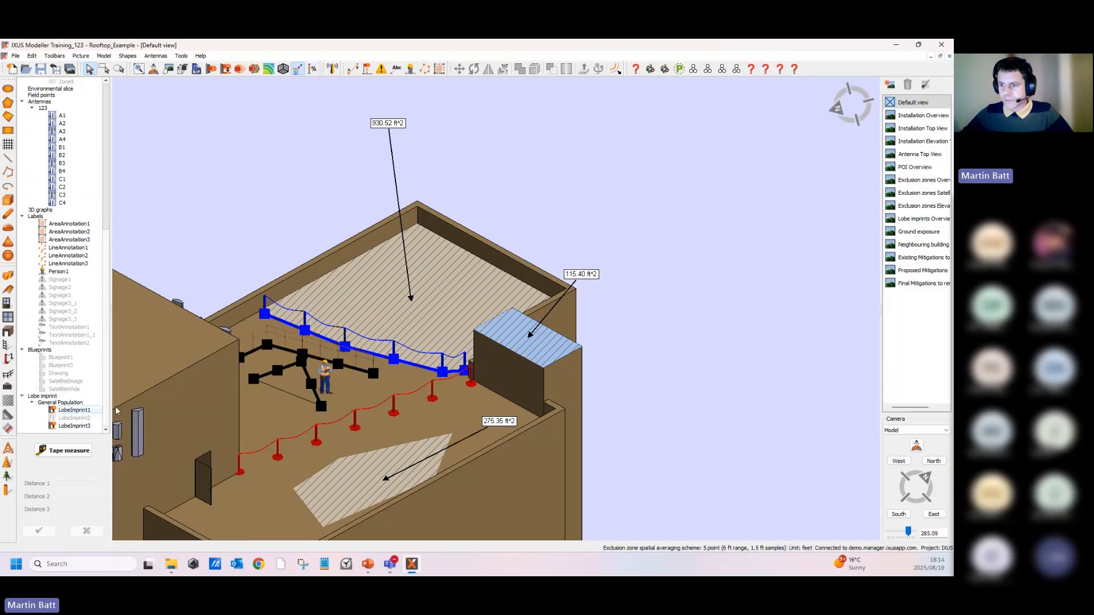
{"action": "right_click", "coordinate": [68, 420]}
{"action": "left_click", "coordinate": [84, 424]}
- Hide the upper roof's original area annotation and its label
{"action": "left_click", "coordinate": [607, 183]}
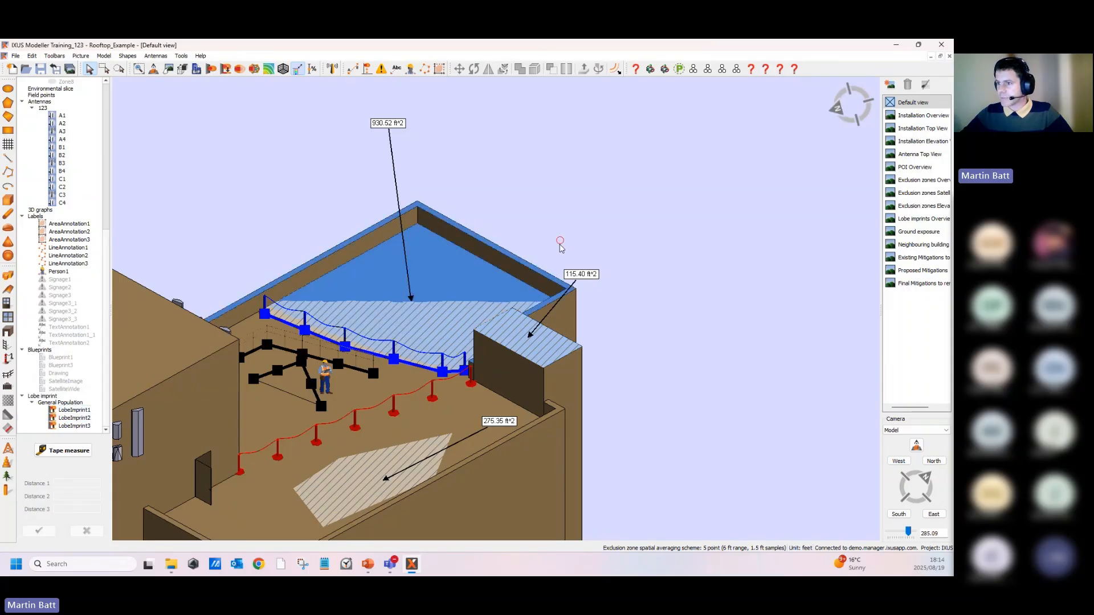
{"action": "middle_click_drag", "start_coordinate": [562, 245], "coordinate": [500, 295]}
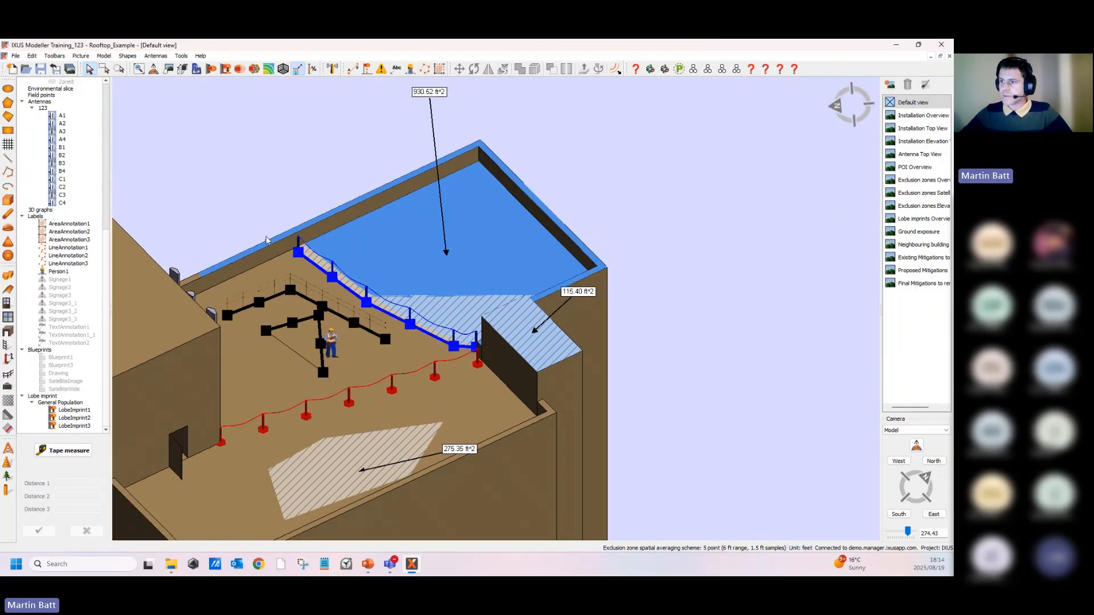
{"action": "scroll", "coordinate": [298, 237], "scroll_direction": "up", "scroll_amount": 6}
{"action": "scroll", "coordinate": [376, 283], "scroll_direction": "down", "scroll_amount": 7}
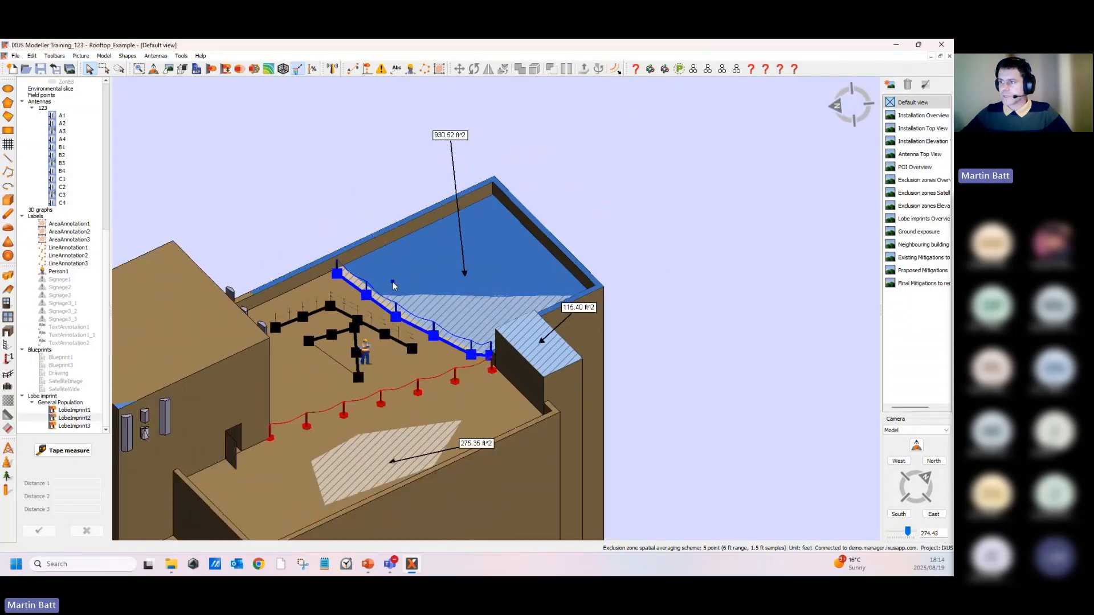
{"action": "right_click", "coordinate": [443, 140]}
{"action": "left_click", "coordinate": [468, 143]}
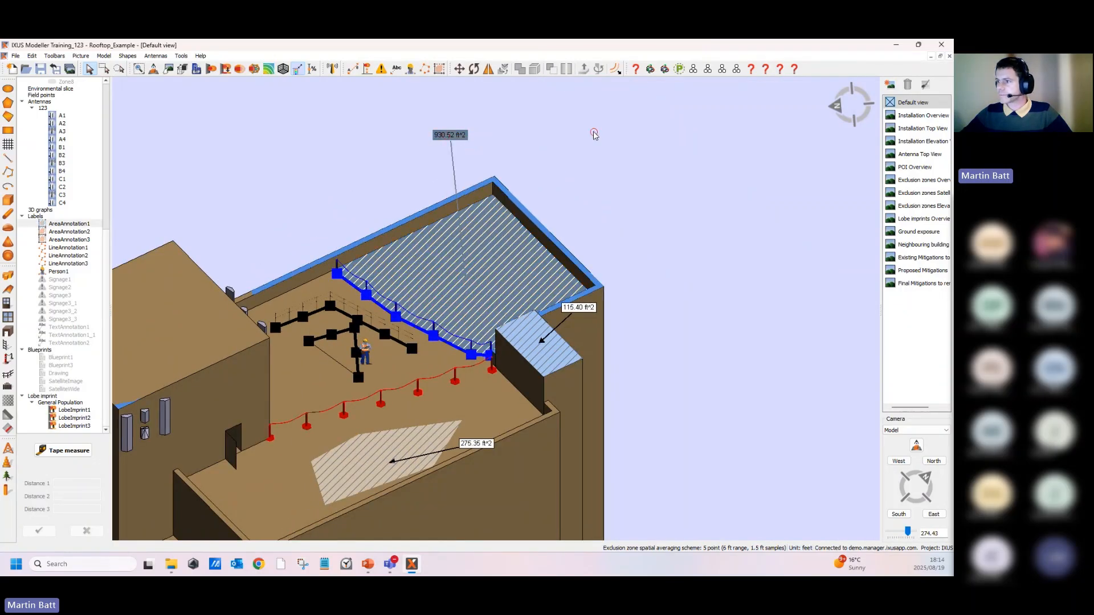
- Add an area annotation from the second lobe imprint covering the upper roof
{"action": "scroll", "coordinate": [349, 255], "scroll_direction": "up", "scroll_amount": 3}
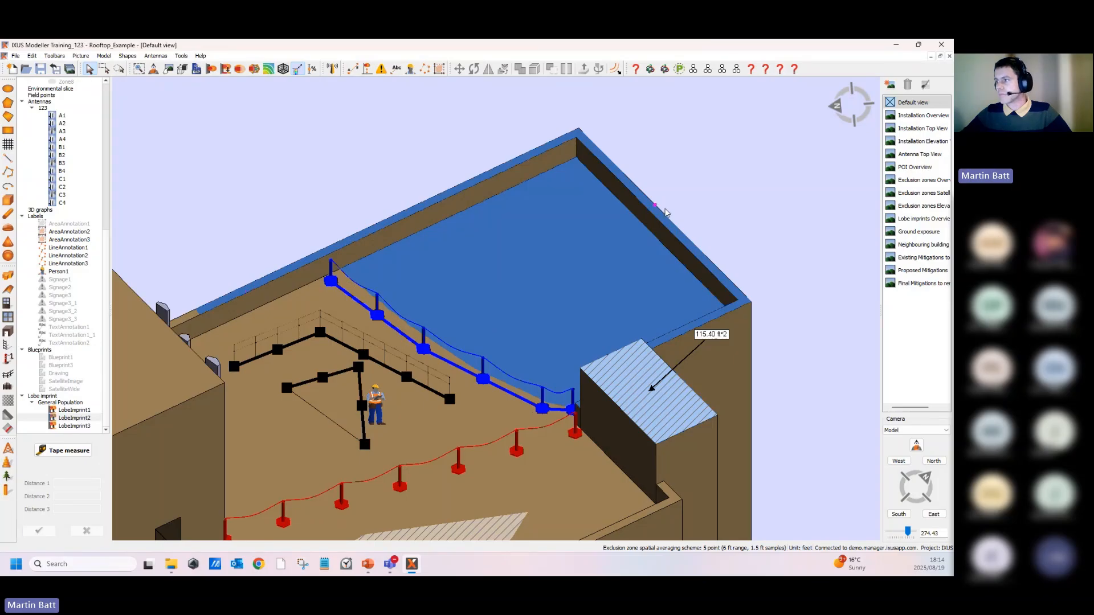
{"action": "middle_click_drag", "start_coordinate": [335, 277], "coordinate": [728, 320]}
{"action": "scroll", "coordinate": [670, 394], "scroll_direction": "down", "scroll_amount": 3}
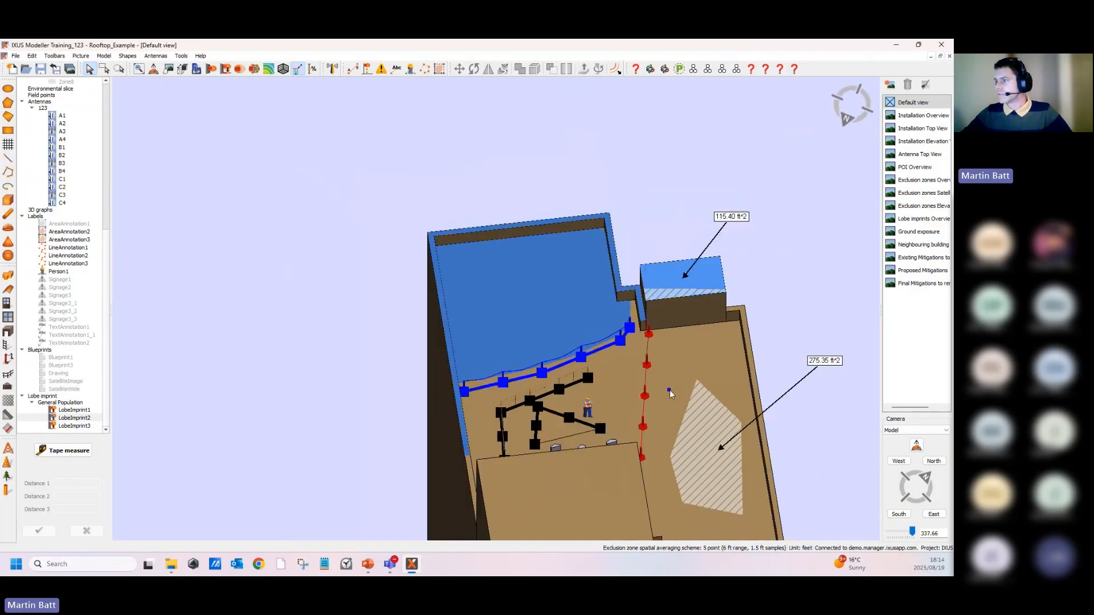
{"action": "middle_click_drag", "start_coordinate": [669, 395], "coordinate": [425, 149]}
{"action": "scroll", "coordinate": [514, 261], "scroll_direction": "down", "scroll_amount": 3}
{"action": "middle_click_drag", "start_coordinate": [515, 261], "coordinate": [584, 224]}
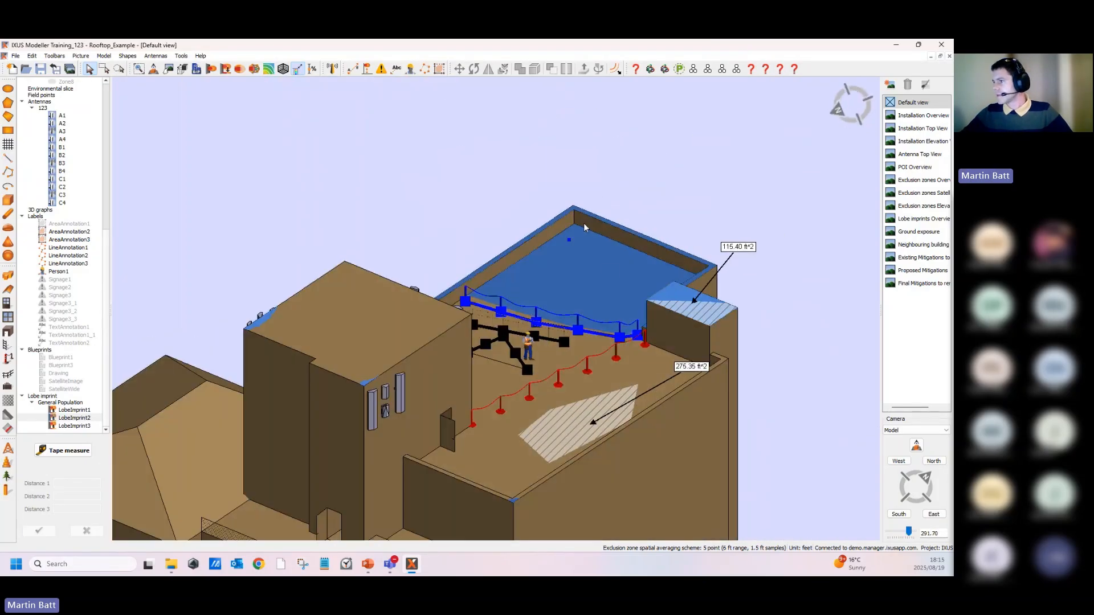
{"action": "right_click", "coordinate": [586, 262]}
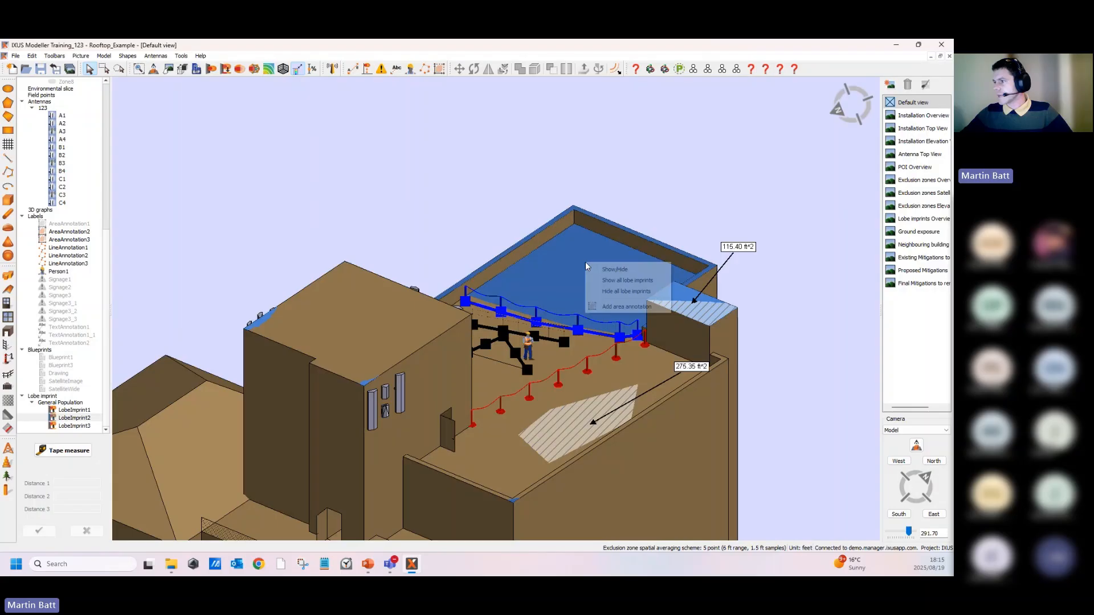
{"action": "left_click", "coordinate": [626, 309]}
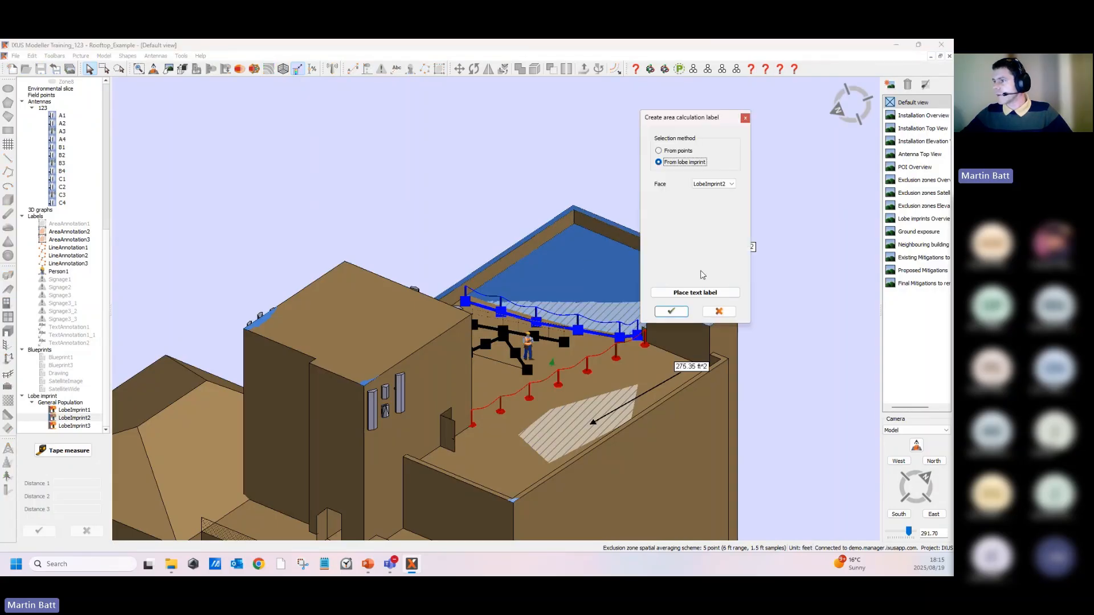
{"action": "left_click", "coordinate": [672, 311]}
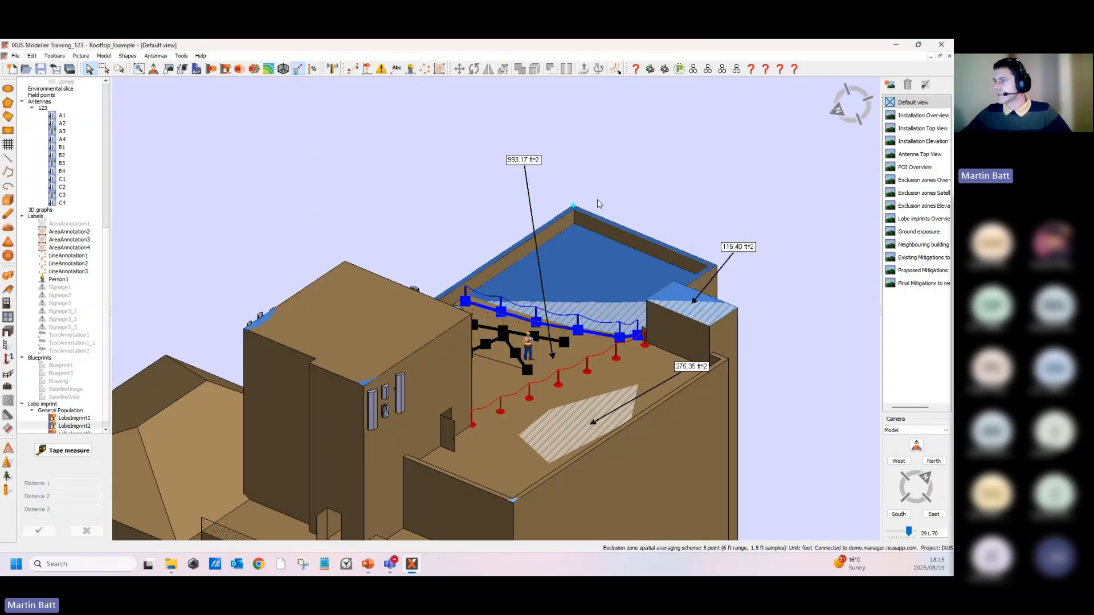
- Orbit and zoom around the building to review all the area annotations and their labels
{"action": "scroll", "coordinate": [475, 275], "scroll_direction": "up", "scroll_amount": 3}
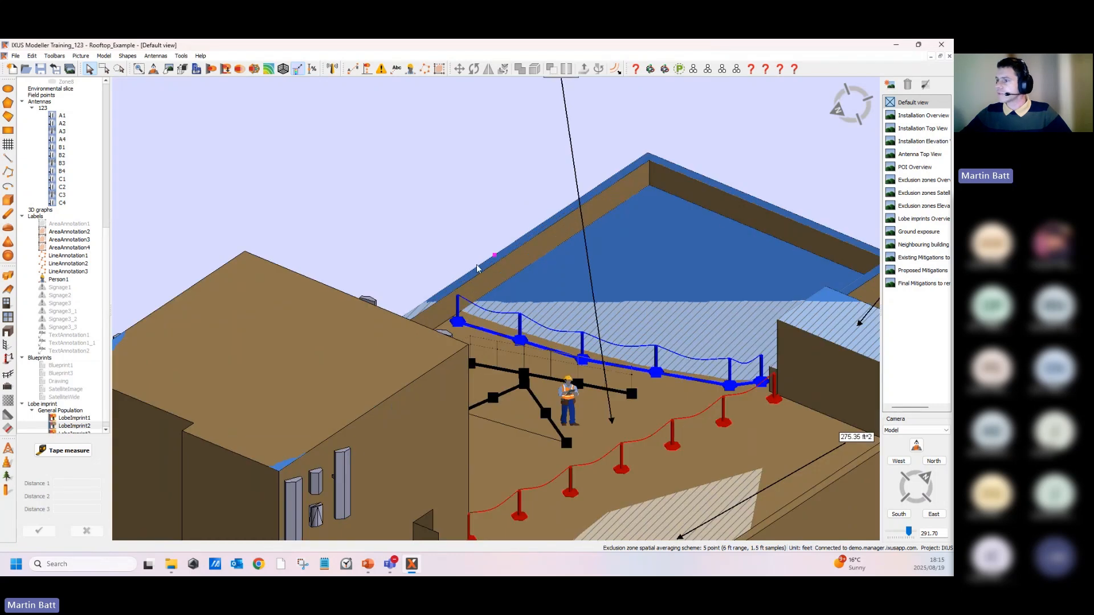
{"action": "middle_click_drag", "start_coordinate": [513, 513], "coordinate": [352, 190]}
{"action": "middle_click_drag", "start_coordinate": [323, 278], "coordinate": [520, 406]}
{"action": "scroll", "coordinate": [520, 406], "scroll_direction": "up", "scroll_amount": 3}
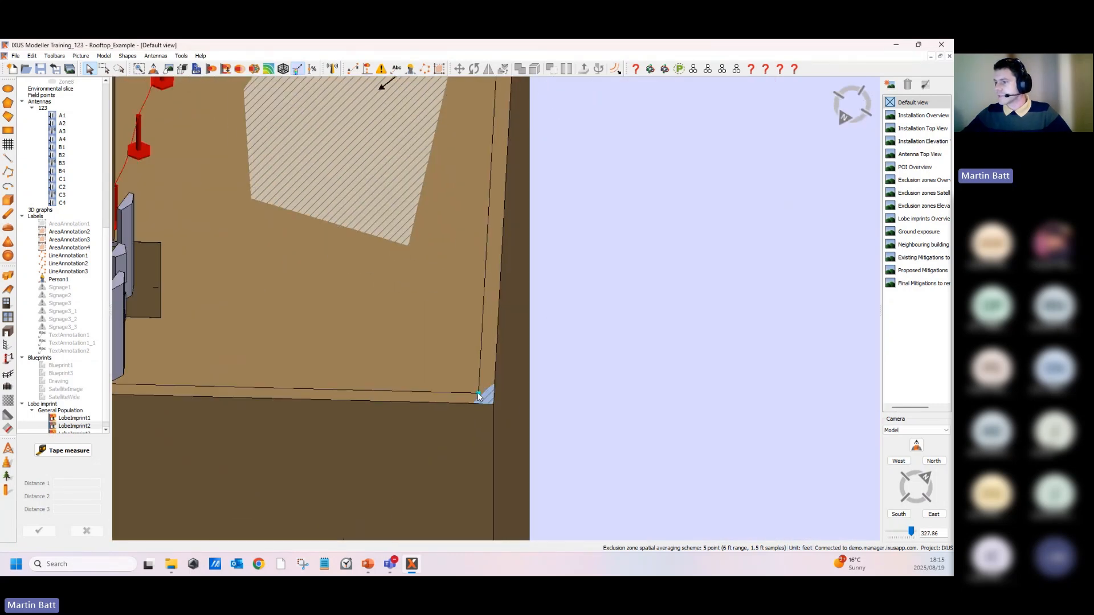
{"action": "scroll", "coordinate": [494, 397], "scroll_direction": "down", "scroll_amount": 6}
{"action": "middle_click_drag", "start_coordinate": [497, 257], "coordinate": [502, 330]}
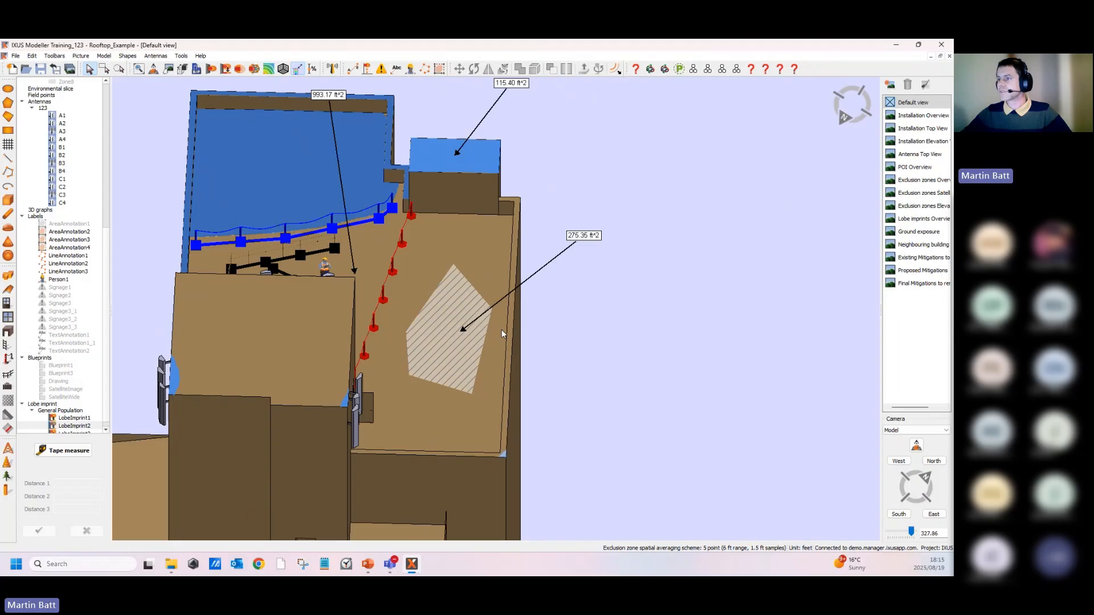
{"action": "scroll", "coordinate": [536, 342], "scroll_direction": "up", "scroll_amount": 1}
{"action": "middle_click_drag", "start_coordinate": [612, 359], "coordinate": [570, 365]}
{"action": "scroll", "coordinate": [506, 293], "scroll_direction": "down", "scroll_amount": 3}
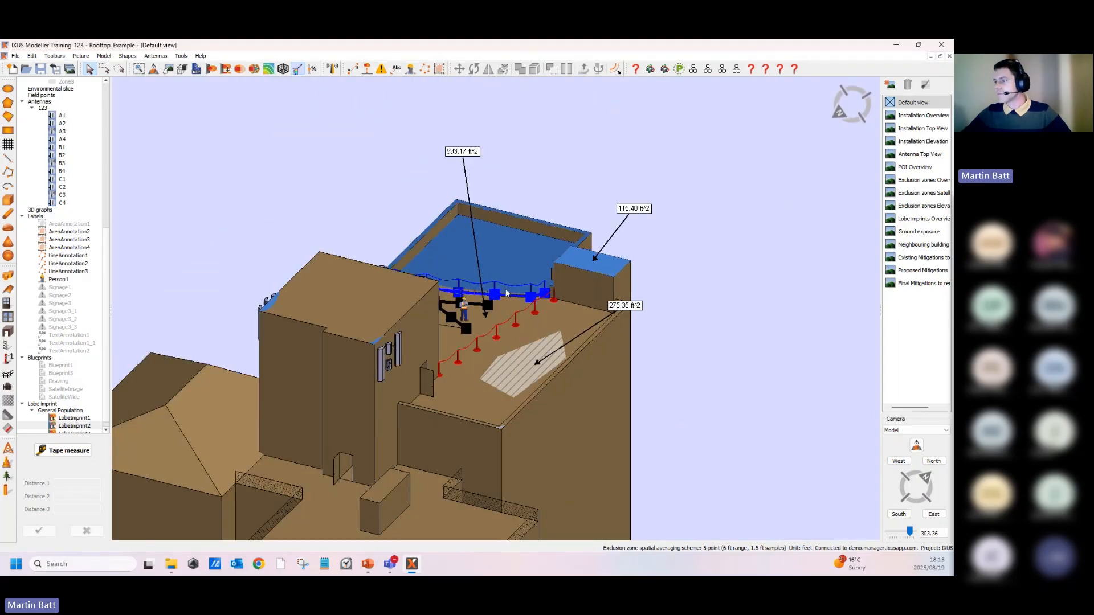
{"action": "middle_click_drag", "start_coordinate": [527, 193], "coordinate": [527, 193]}
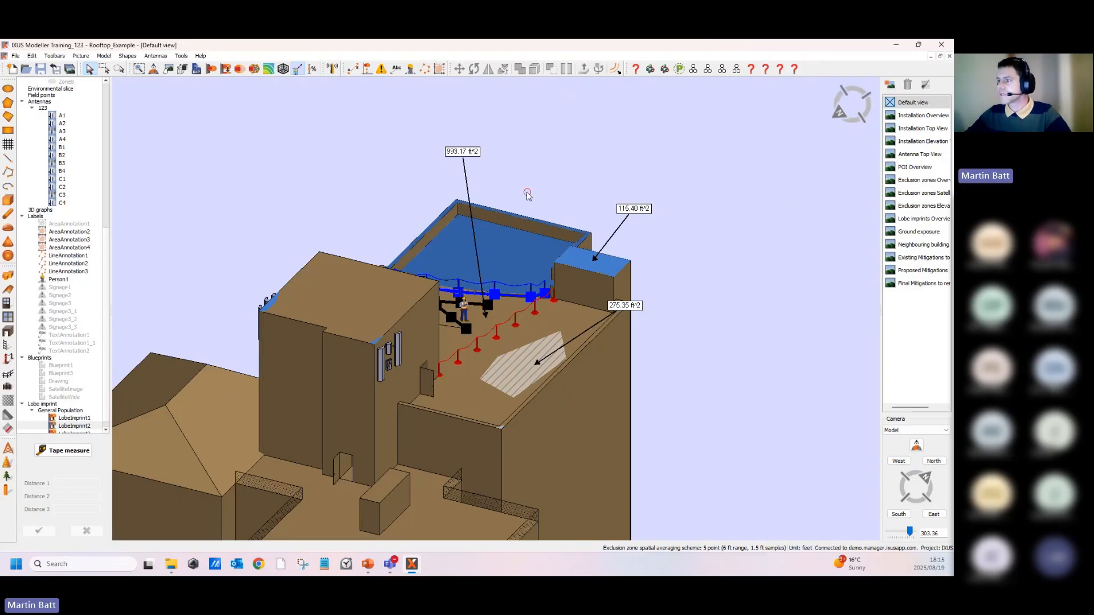
{"action": "scroll", "coordinate": [515, 225], "scroll_direction": "up", "scroll_amount": 4}
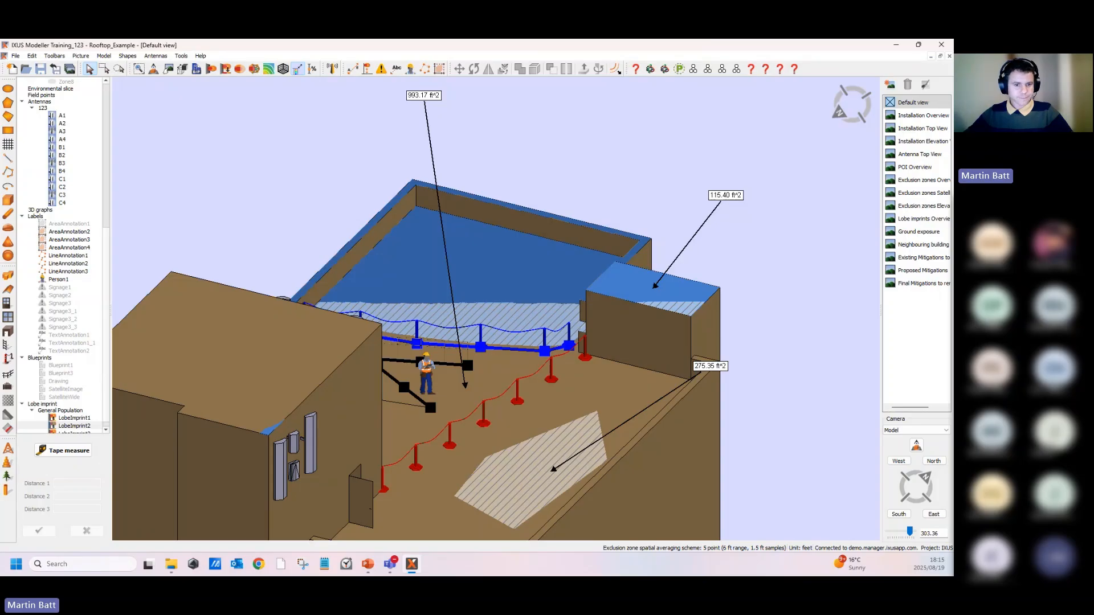
{"action": "scroll", "coordinate": [366, 340], "scroll_direction": "down", "scroll_amount": 4}
{"action": "middle_click_drag", "start_coordinate": [473, 512], "coordinate": [504, 261]}
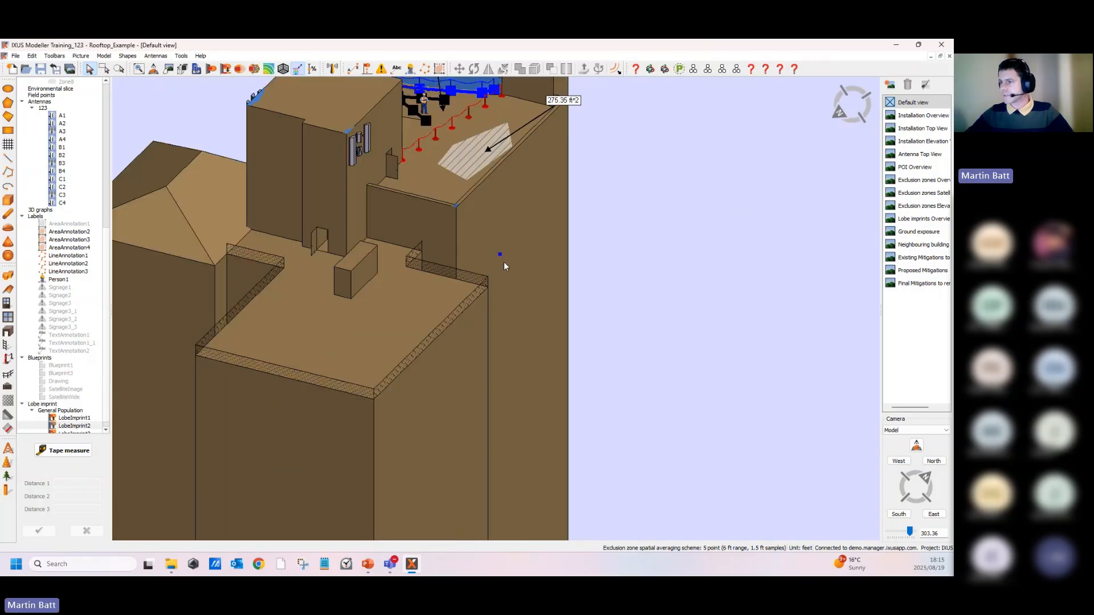
{"action": "scroll", "coordinate": [503, 261], "scroll_direction": "down", "scroll_amount": 4}
{"action": "middle_click_drag", "start_coordinate": [511, 457], "coordinate": [606, 181]}
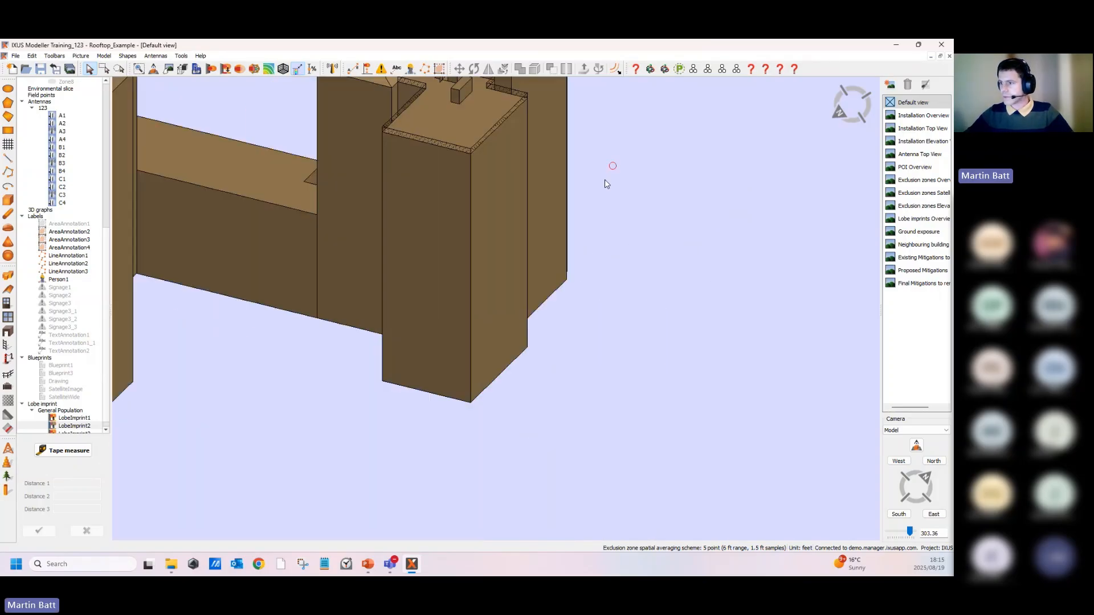
{"action": "scroll", "coordinate": [423, 349], "scroll_direction": "down", "scroll_amount": 5}
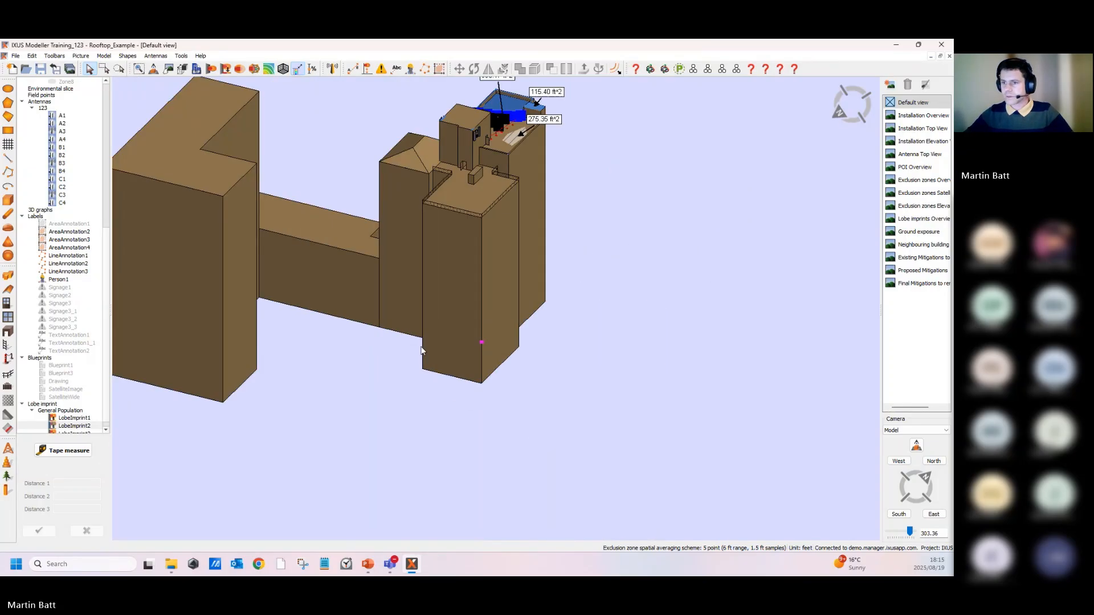
{"action": "left_click", "coordinate": [110, 245]}
{"action": "scroll", "coordinate": [110, 245], "scroll_direction": "down", "scroll_amount": 1}
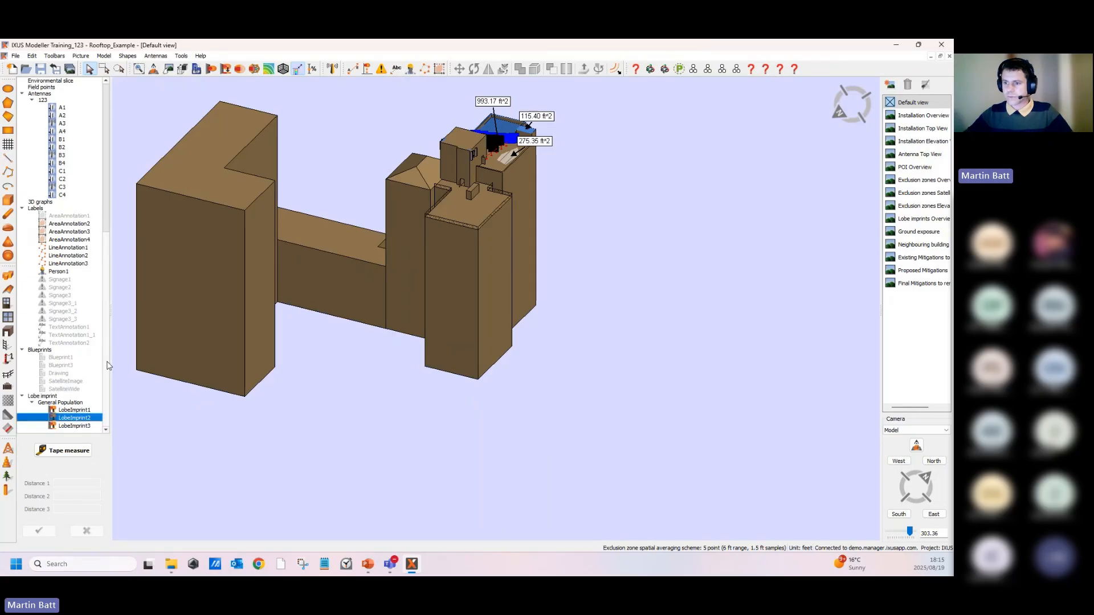
- Show the satellite image blueprint again from the model tree
{"action": "right_click", "coordinate": [62, 384]}
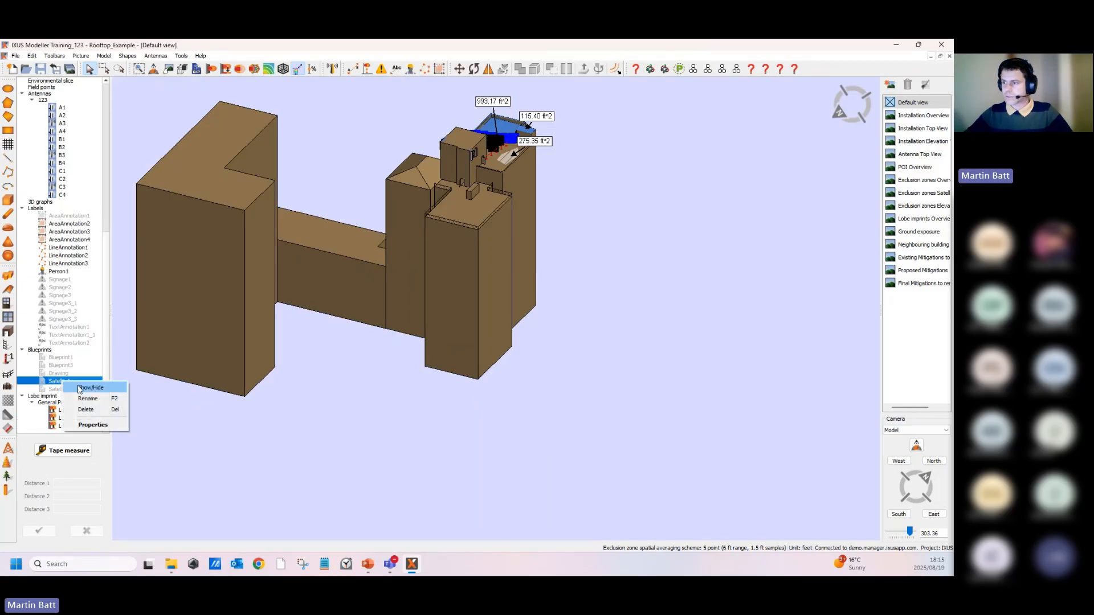
{"action": "left_click", "coordinate": [51, 399]}
{"action": "scroll", "coordinate": [474, 362], "scroll_direction": "up", "scroll_amount": 5}
{"action": "middle_click_drag", "start_coordinate": [474, 362], "coordinate": [327, 342]}
{"action": "middle_click_drag", "start_coordinate": [531, 339], "coordinate": [432, 303]}
{"action": "double_click", "coordinate": [433, 303]}
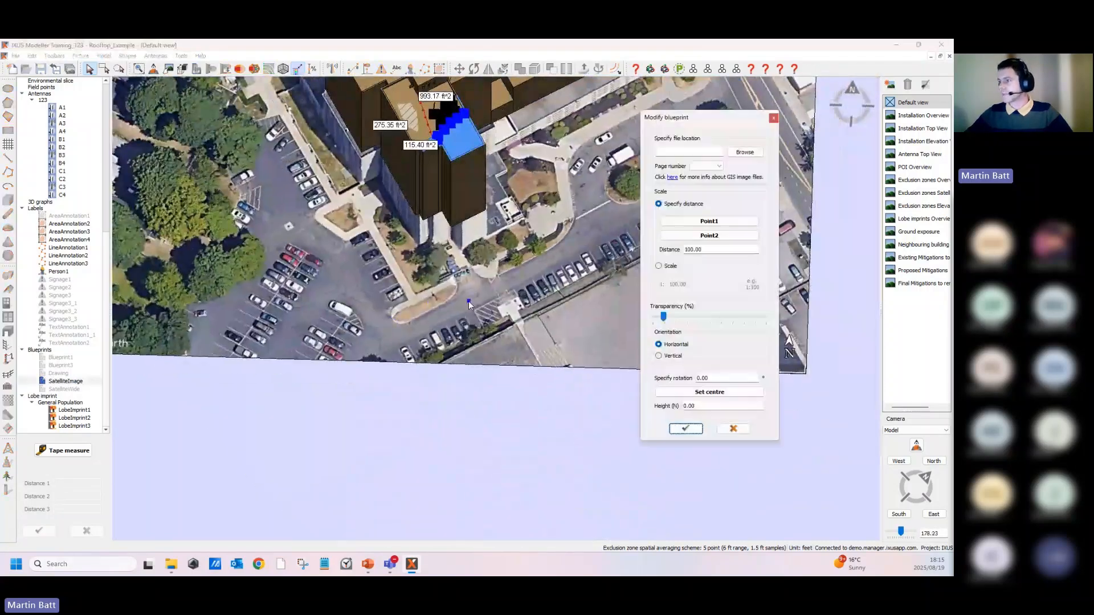
{"action": "left_click", "coordinate": [722, 378]}
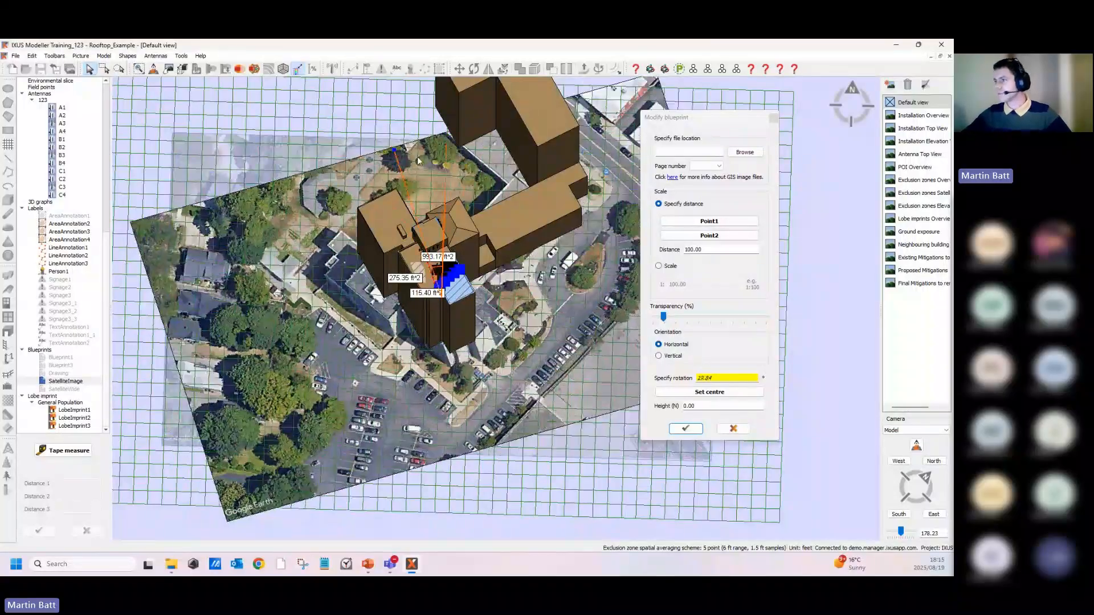
{"action": "left_click", "coordinate": [734, 428]}
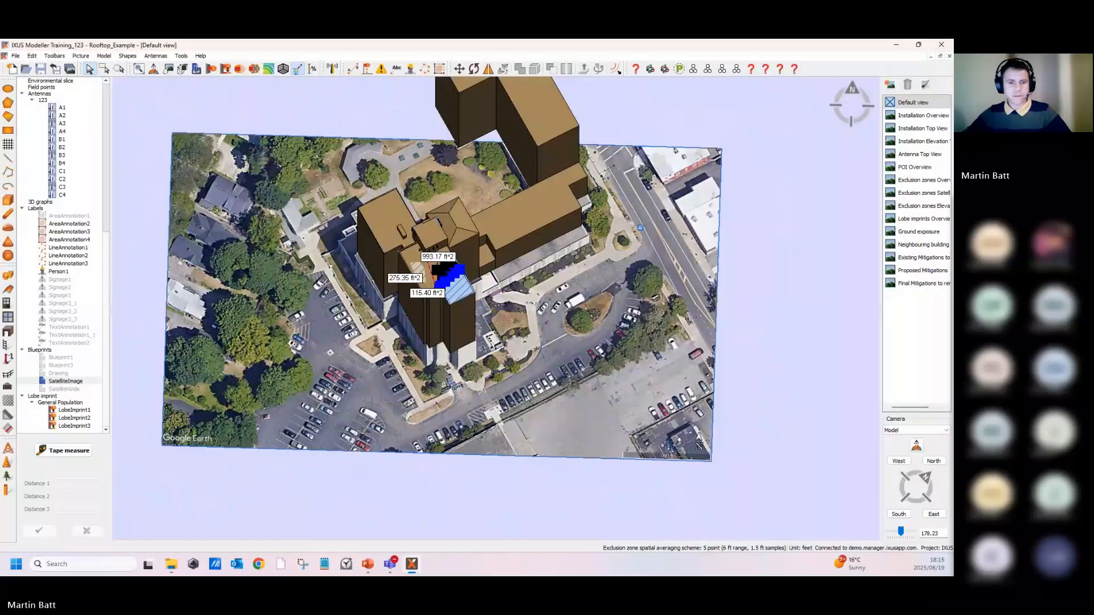
- Start a lattice mast pole and set its base centre on the upper roof near the worker figure
{"action": "middle_click_drag", "start_coordinate": [395, 371], "coordinate": [457, 289]}
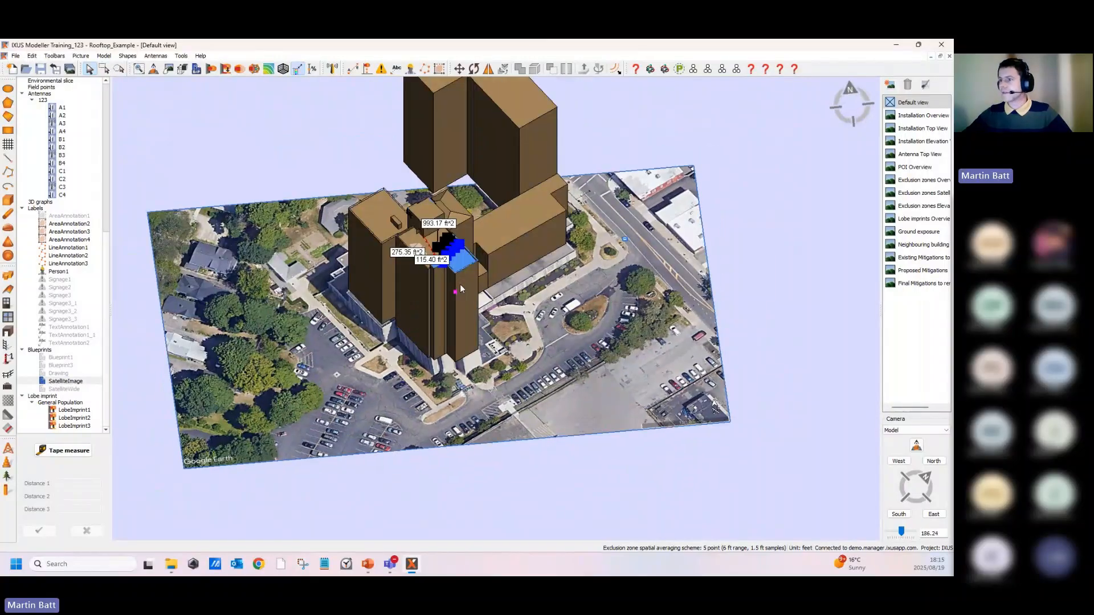
{"action": "scroll", "coordinate": [449, 250], "scroll_direction": "up", "scroll_amount": 8}
{"action": "scroll", "coordinate": [378, 232], "scroll_direction": "up", "scroll_amount": 5}
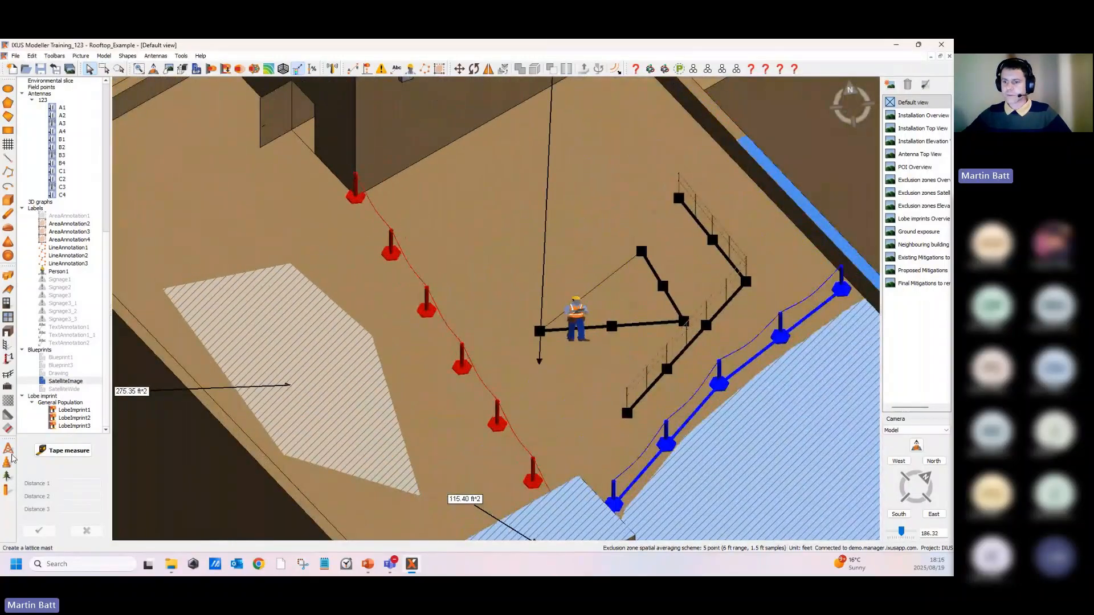
{"action": "left_click", "coordinate": [6, 492]}
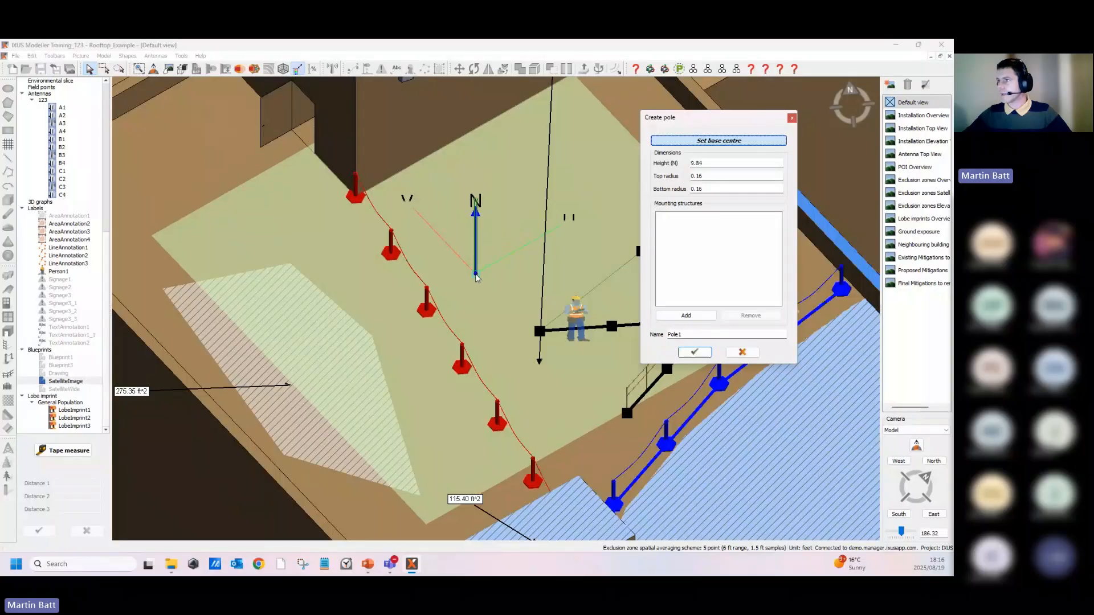
{"action": "left_click", "coordinate": [477, 277]}
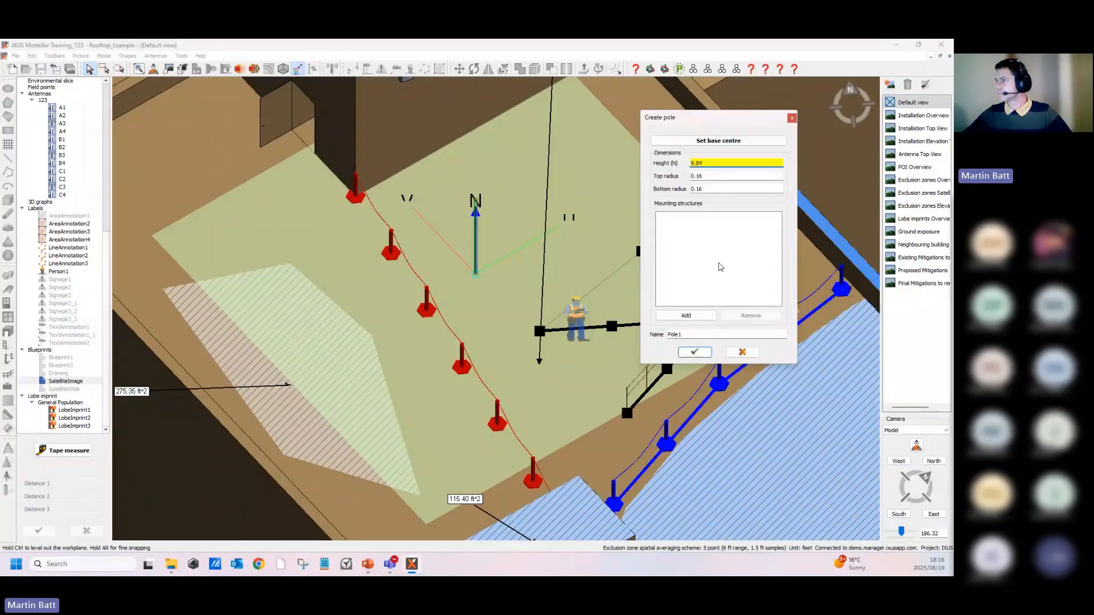
- Add a frame mounting structure to the pole with 3 sides, radius 2 and bar lengths of 3
{"action": "left_click", "coordinate": [686, 316]}
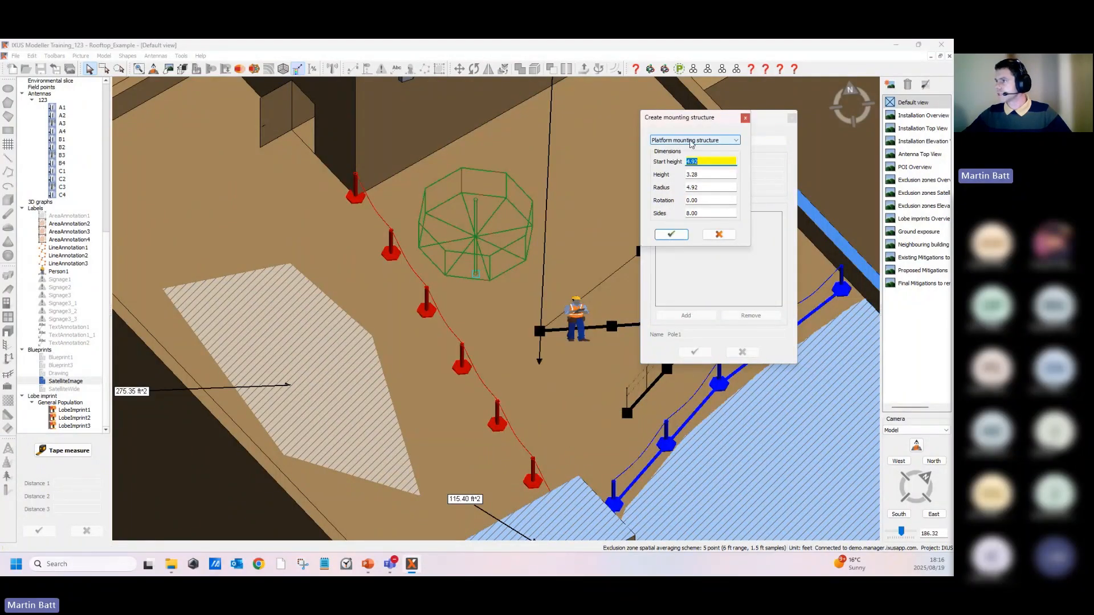
{"action": "left_click", "coordinate": [694, 141]}
{"action": "left_click", "coordinate": [682, 149]}
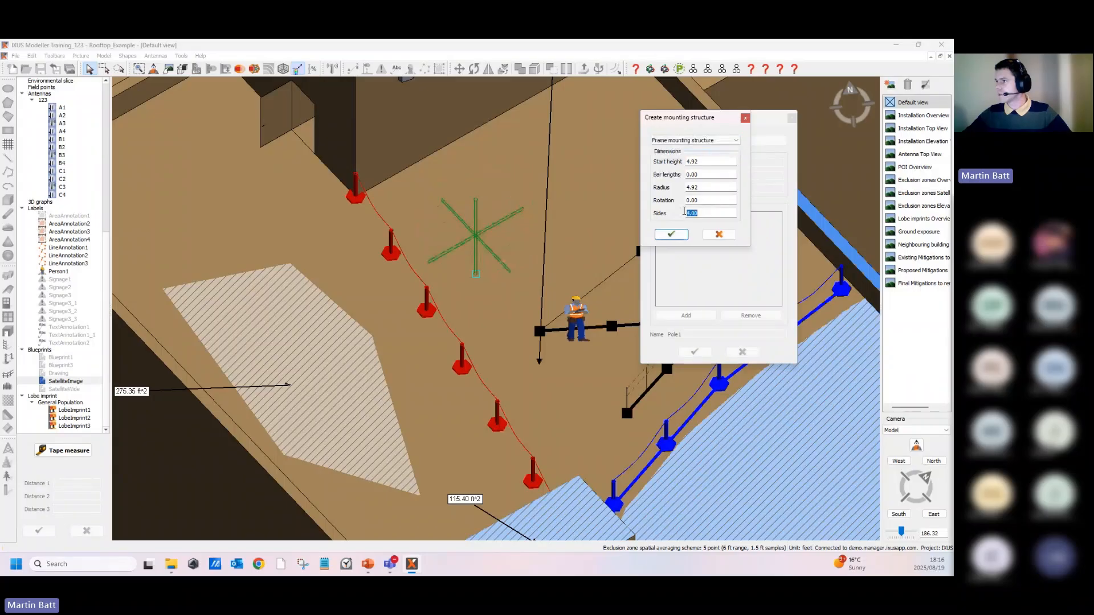
{"action": "double_click", "coordinate": [691, 213]}
{"action": "type", "text": "3"}
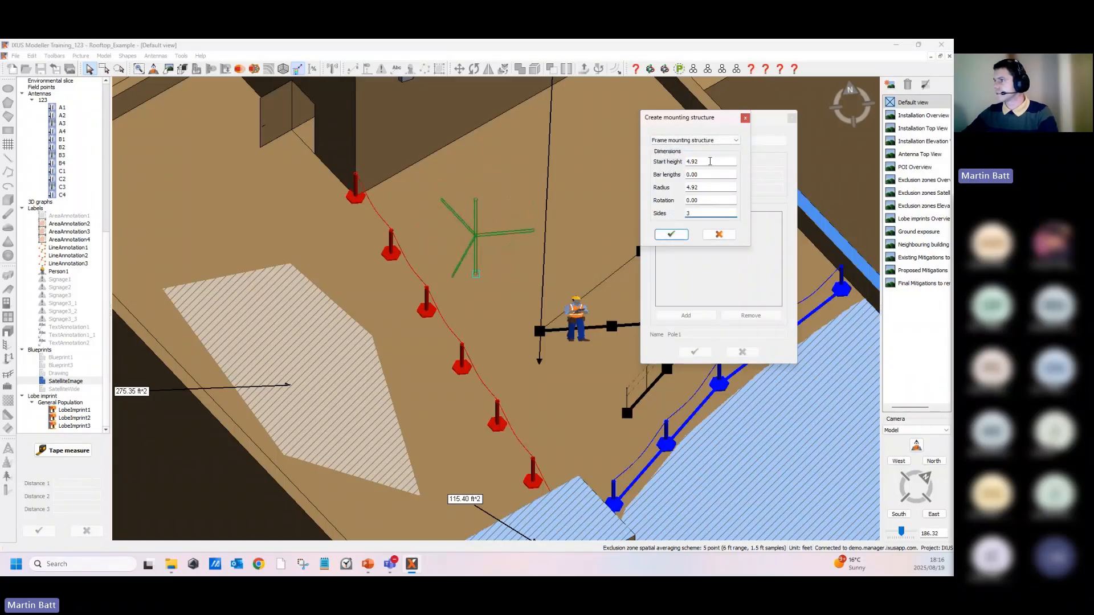
{"action": "left_click_drag", "start_coordinate": [709, 161], "coordinate": [673, 193]}
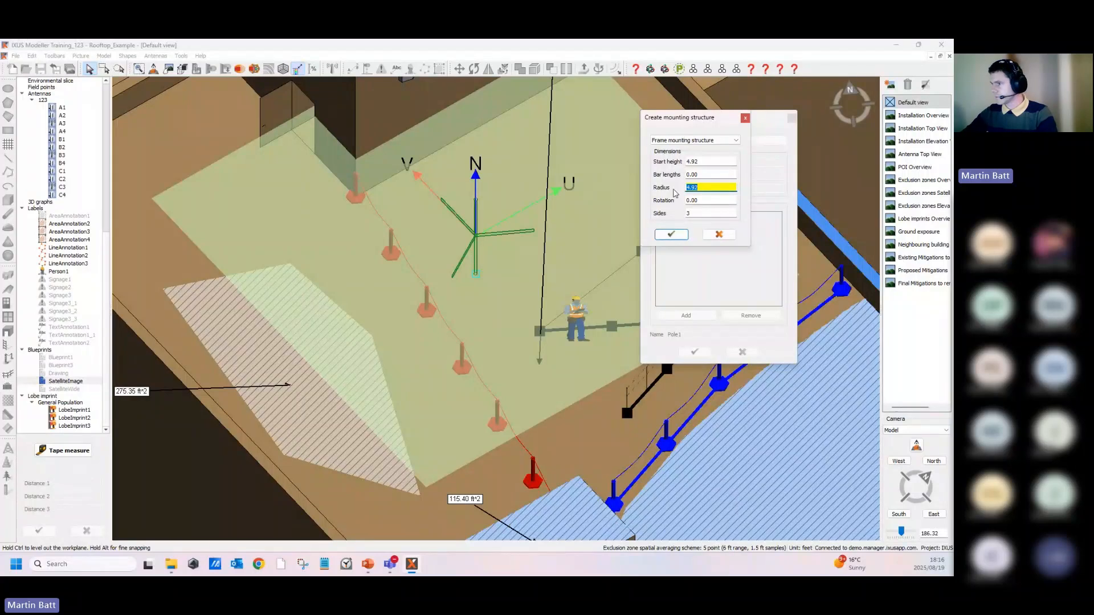
{"action": "type", "text": "1.5"}
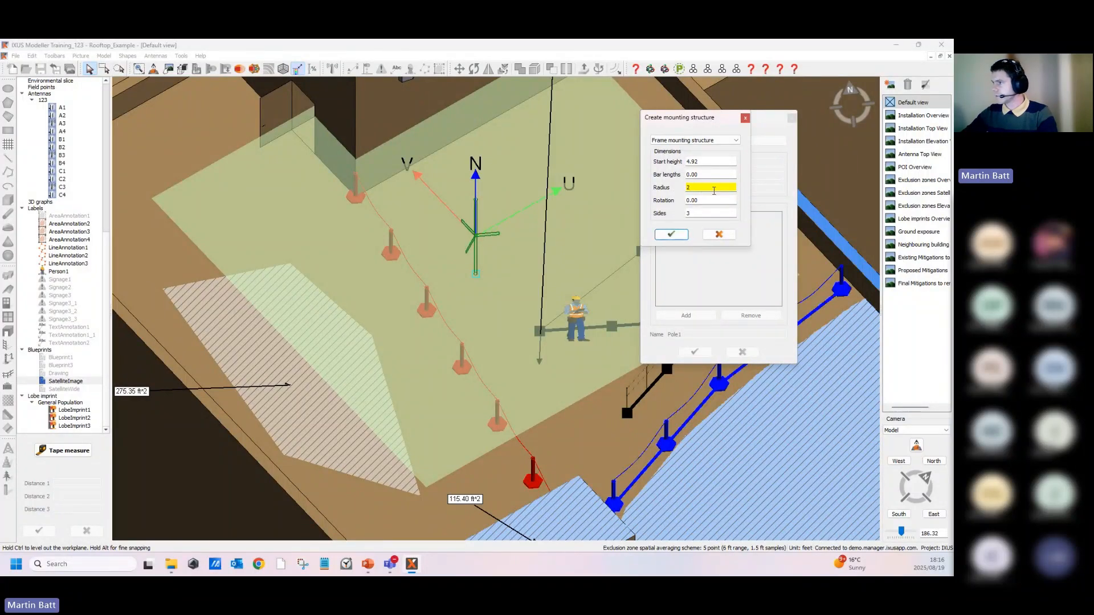
{"action": "left_click", "coordinate": [687, 175]}
{"action": "type", "text": "3"}
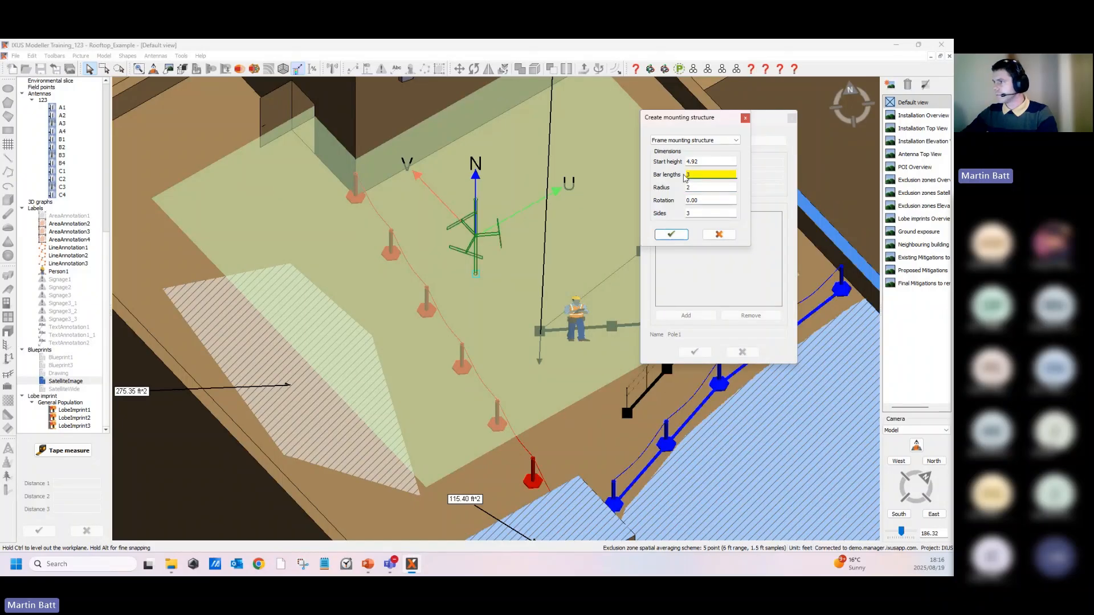
{"action": "left_click", "coordinate": [678, 237]}
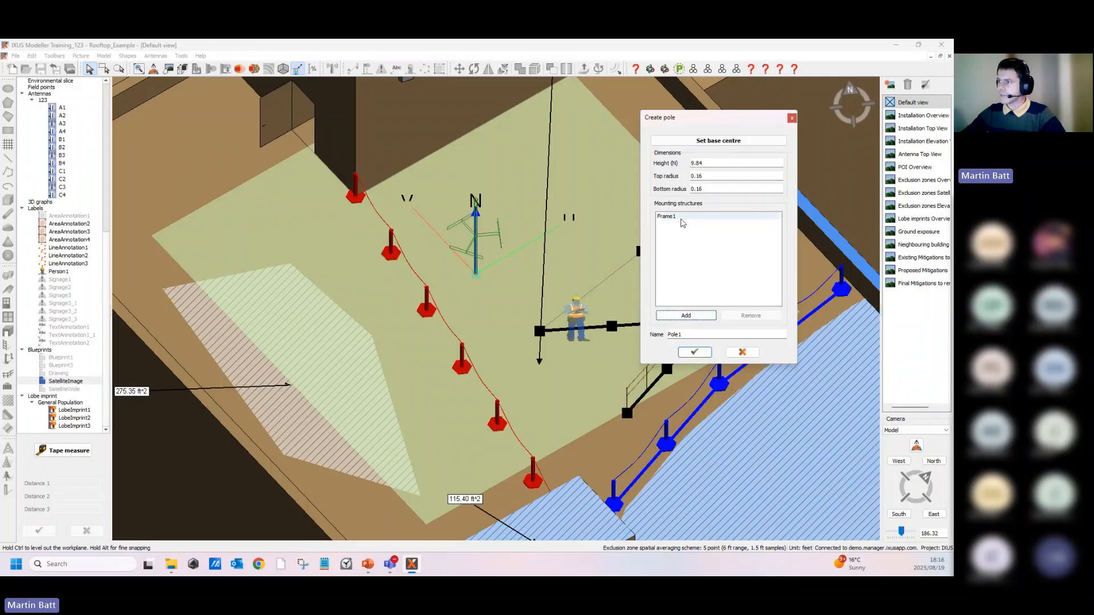
- Add a copy of the frame mounting structure raised to a start height of about 8.61 on the pole
{"action": "left_click", "coordinate": [679, 218]}
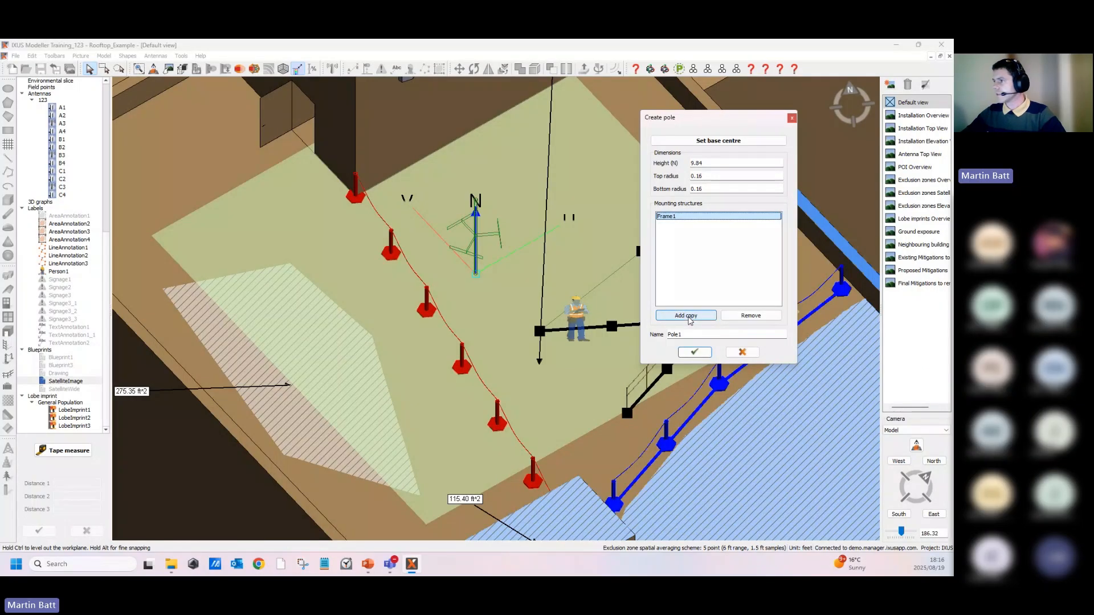
{"action": "left_click", "coordinate": [689, 320]}
{"action": "middle_click_drag", "start_coordinate": [512, 272], "coordinate": [513, 194]}
{"action": "scroll", "coordinate": [505, 231], "scroll_direction": "up", "scroll_amount": 2}
{"action": "middle_click_drag", "start_coordinate": [505, 230], "coordinate": [503, 212]}
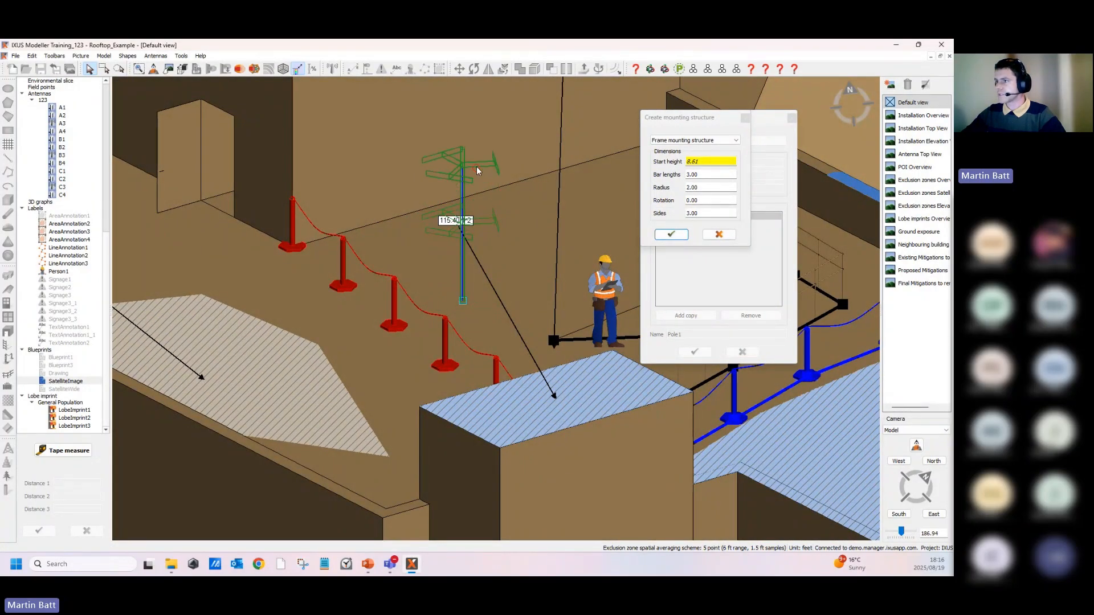
{"action": "left_click", "coordinate": [480, 174]}
{"action": "left_click", "coordinate": [680, 237]}
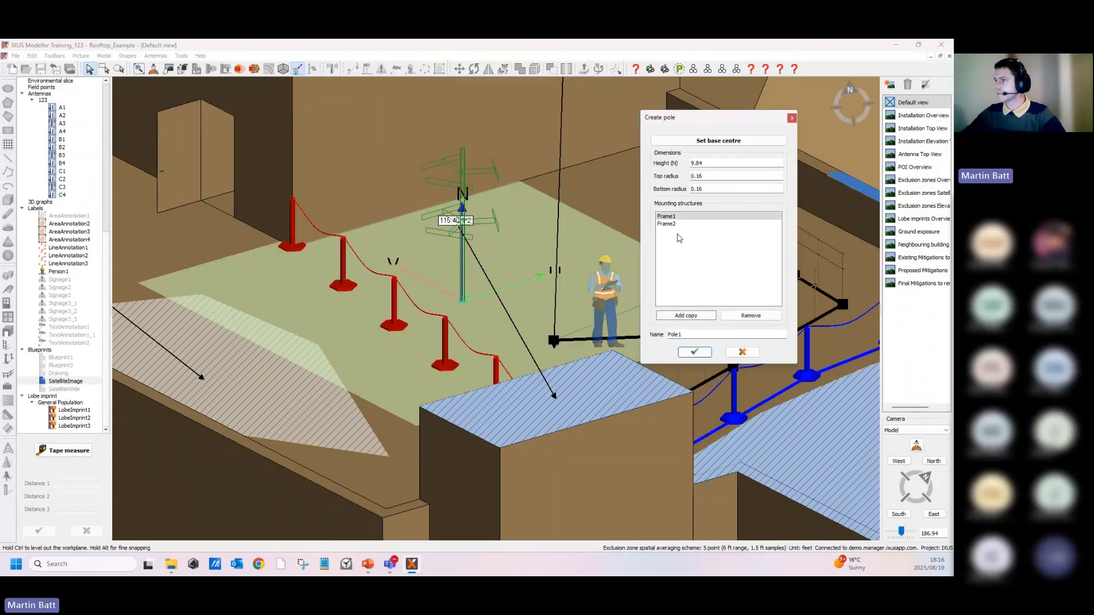
- Start a rectangular environmental slice and place its centre point at the wall-mounted antenna
{"action": "scroll", "coordinate": [676, 329], "scroll_direction": "down", "scroll_amount": 5}
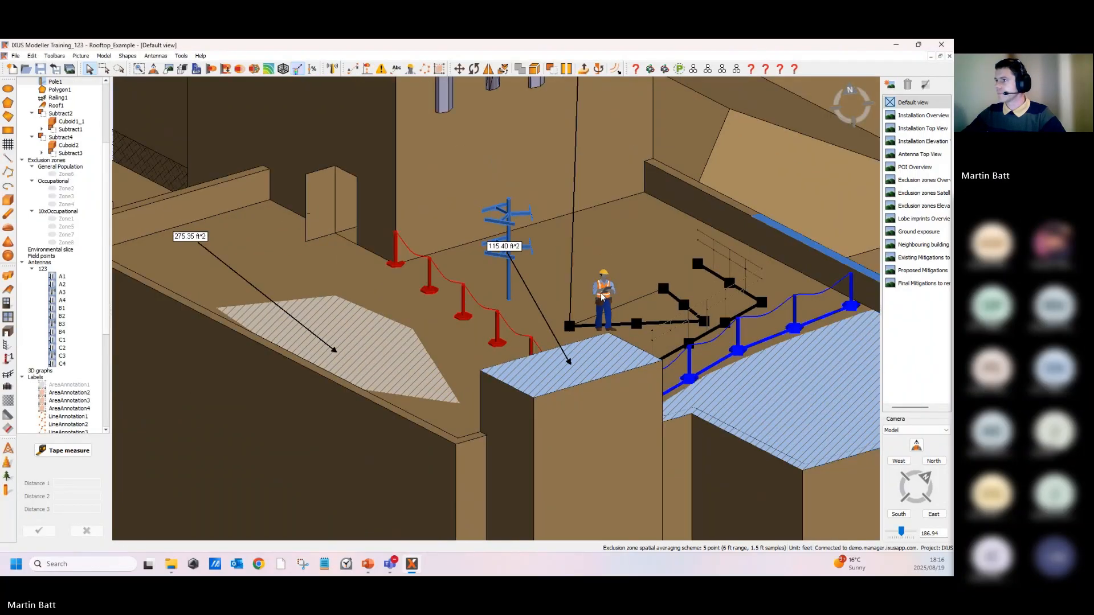
{"action": "middle_click_drag", "start_coordinate": [700, 244], "coordinate": [661, 302]}
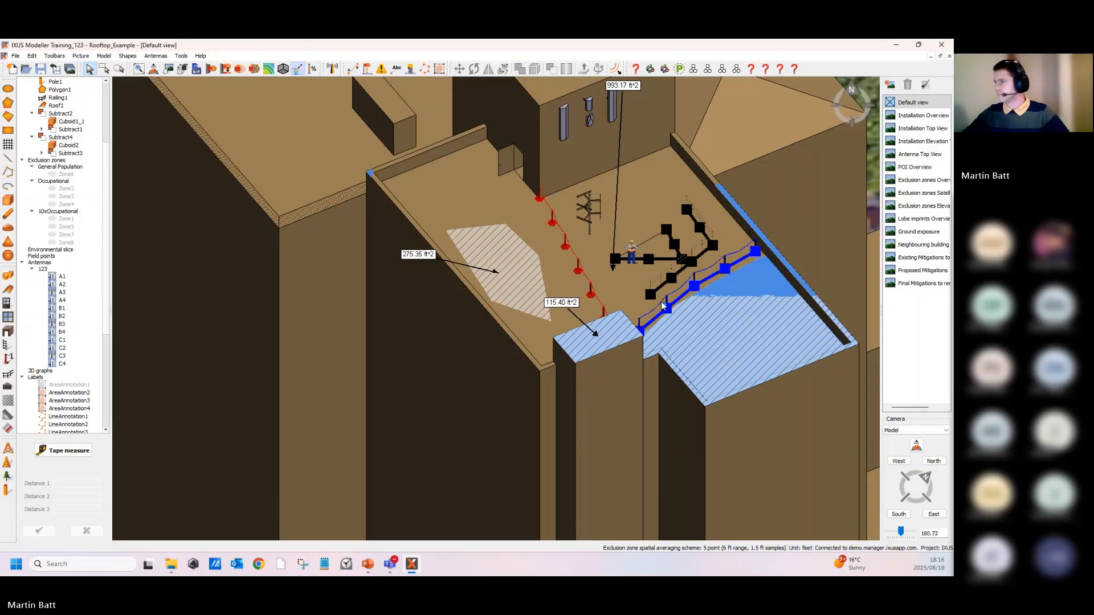
{"action": "scroll", "coordinate": [545, 204], "scroll_direction": "up", "scroll_amount": 2}
{"action": "scroll", "coordinate": [509, 283], "scroll_direction": "up", "scroll_amount": 3}
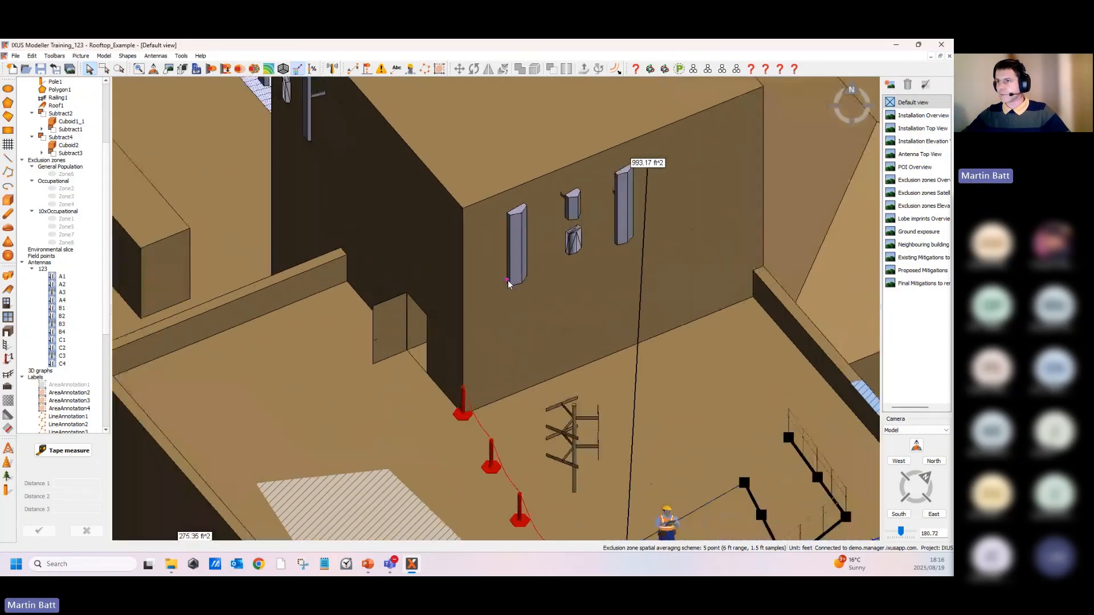
{"action": "left_click", "coordinate": [268, 68]}
{"action": "left_click", "coordinate": [659, 150]}
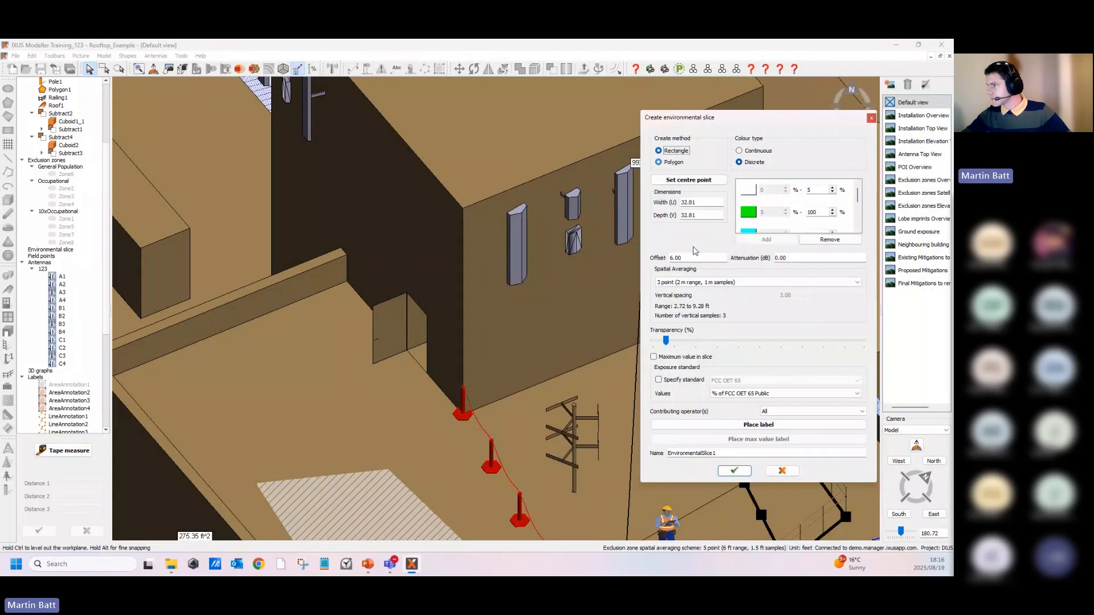
{"action": "left_click", "coordinate": [688, 179]}
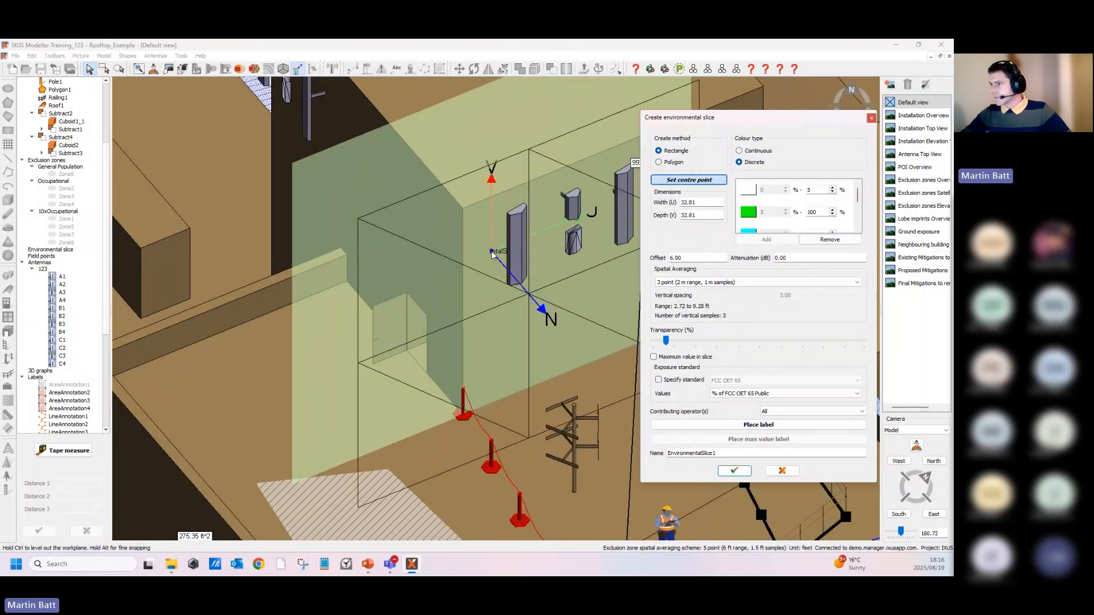
{"action": "middle_click_drag", "start_coordinate": [498, 255], "coordinate": [650, 319]}
{"action": "scroll", "coordinate": [456, 217], "scroll_direction": "up", "scroll_amount": 5}
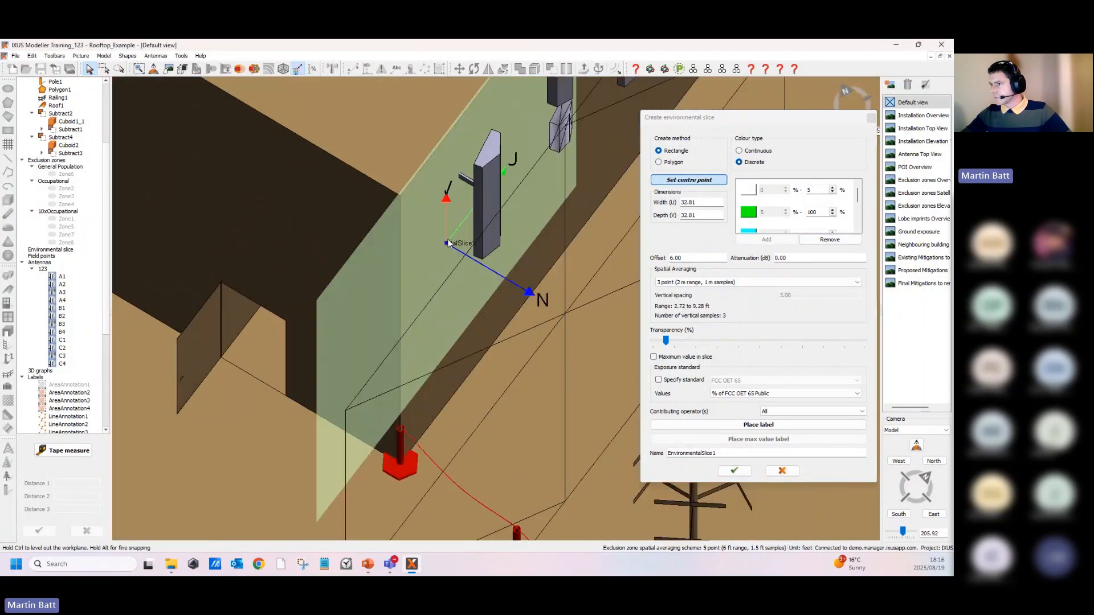
{"action": "left_click", "coordinate": [459, 199]}
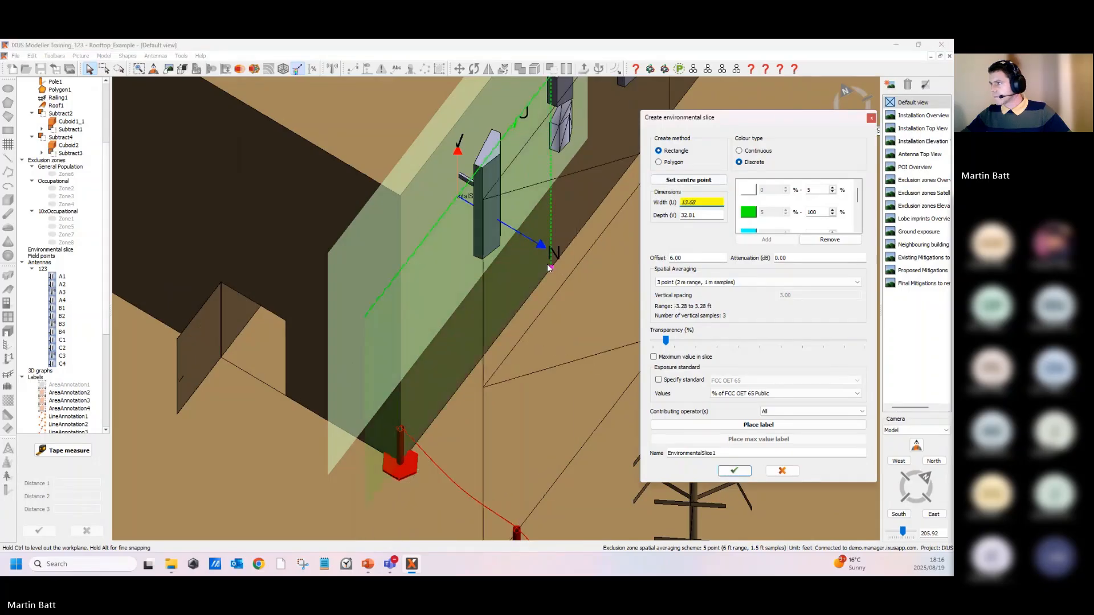
- Set the slice offset to 1.48 by picking the antenna face, and its width and depth to 5
{"action": "left_click", "coordinate": [670, 259]}
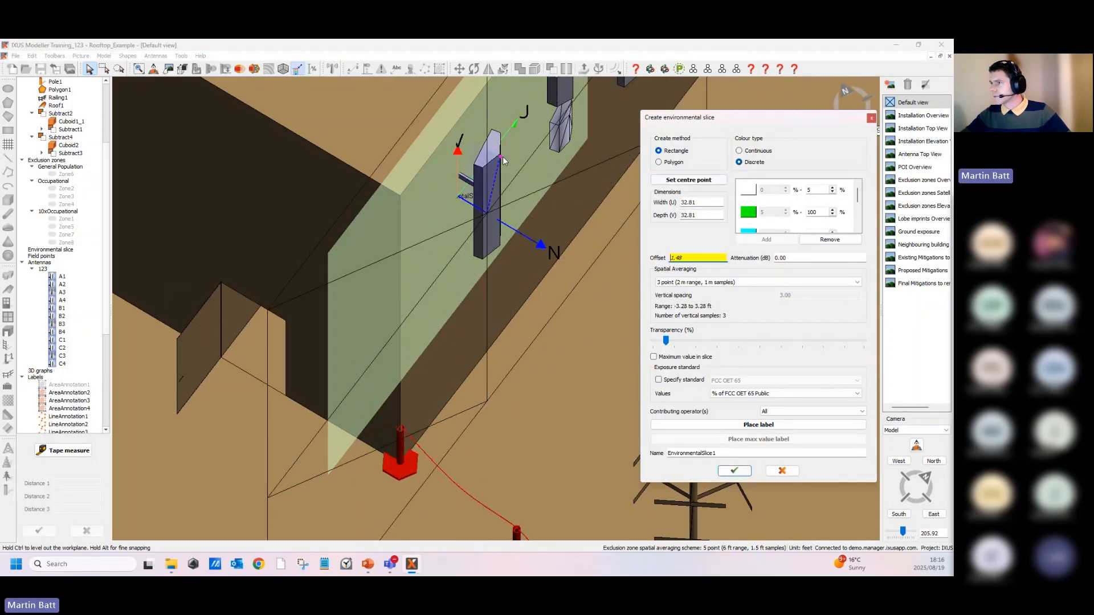
{"action": "left_click", "coordinate": [501, 222]}
{"action": "left_click_drag", "start_coordinate": [698, 203], "coordinate": [666, 197]}
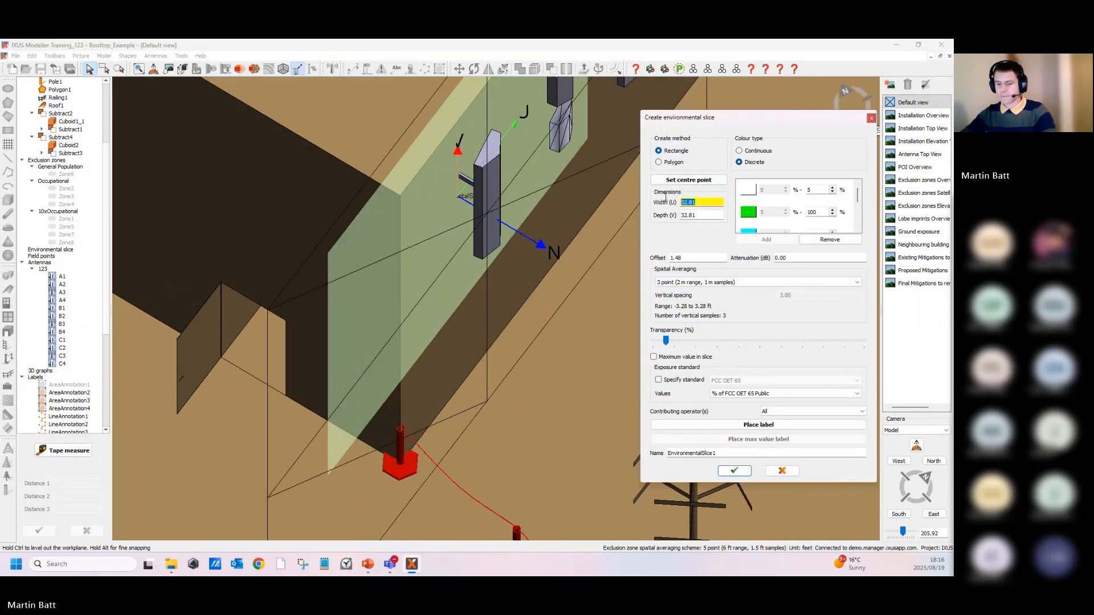
{"action": "type", "text": "1"}
{"action": "key", "text": "Tab"}
{"action": "type", "text": "1"}
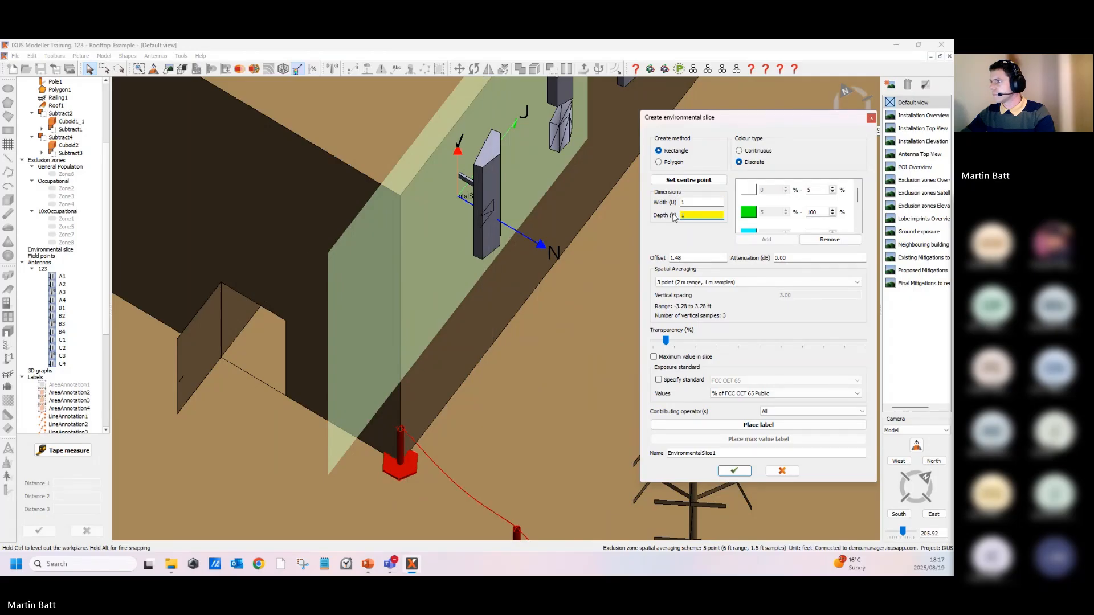
{"action": "left_click_drag", "start_coordinate": [705, 215], "coordinate": [676, 202]}
{"action": "type", "text": "55"}
- Set the slice to continuous colours with maximum value in slice and no spatial averaging, then create it
{"action": "left_click", "coordinate": [749, 154]}
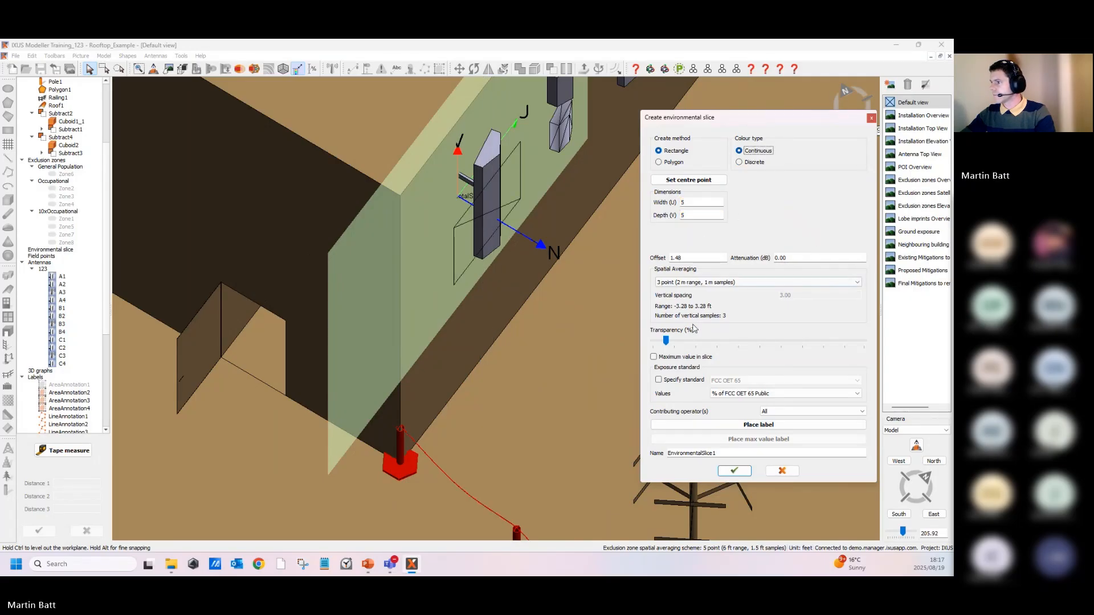
{"action": "left_click", "coordinate": [666, 357]}
{"action": "left_click", "coordinate": [684, 282]}
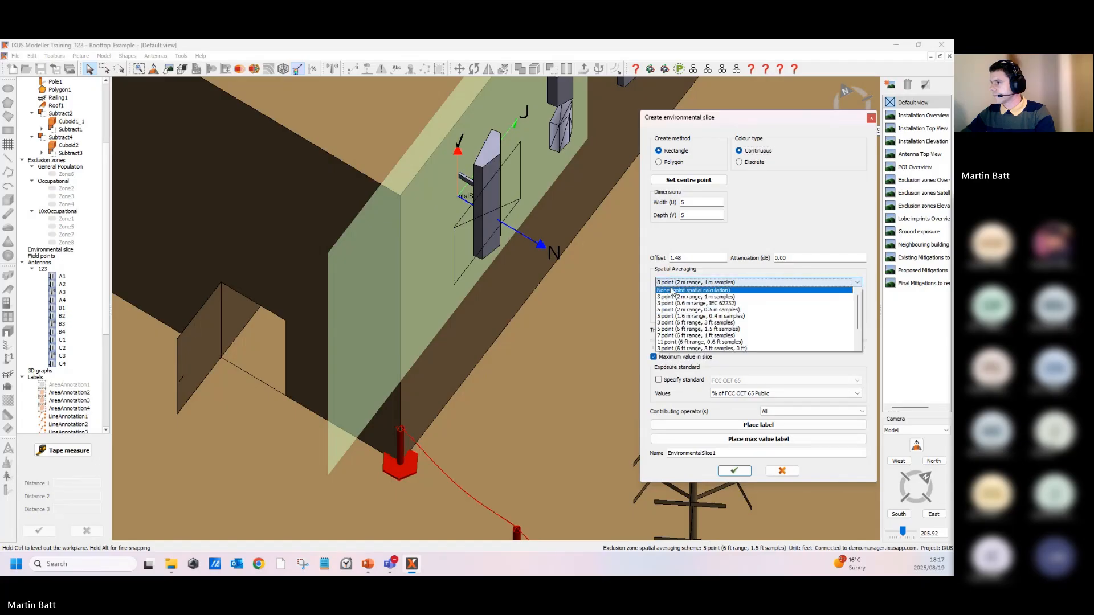
{"action": "left_click", "coordinate": [701, 328]}
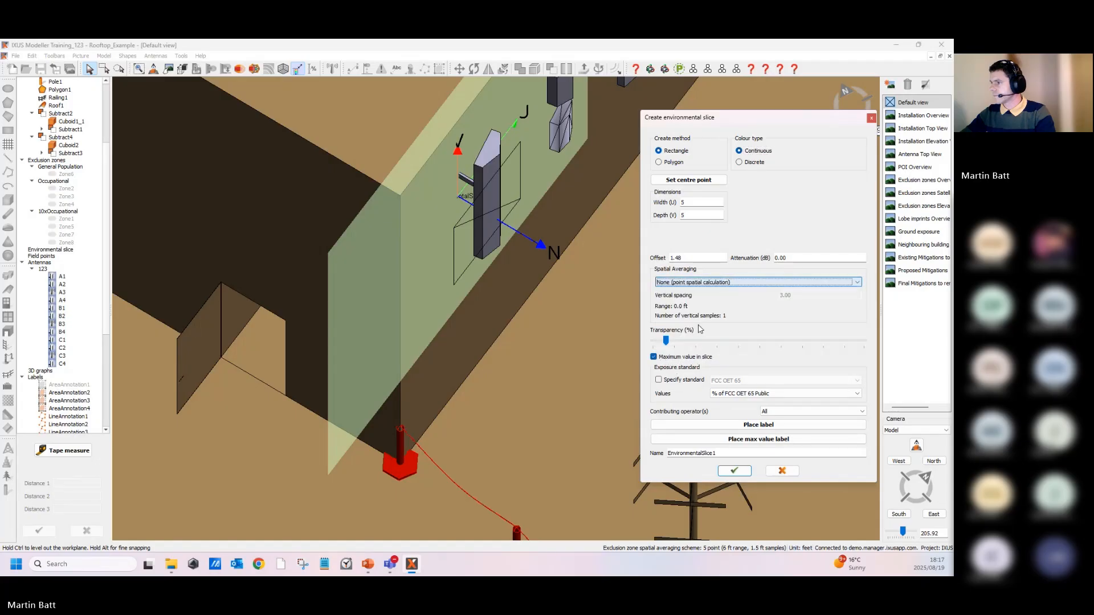
{"action": "left_click", "coordinate": [735, 472]}
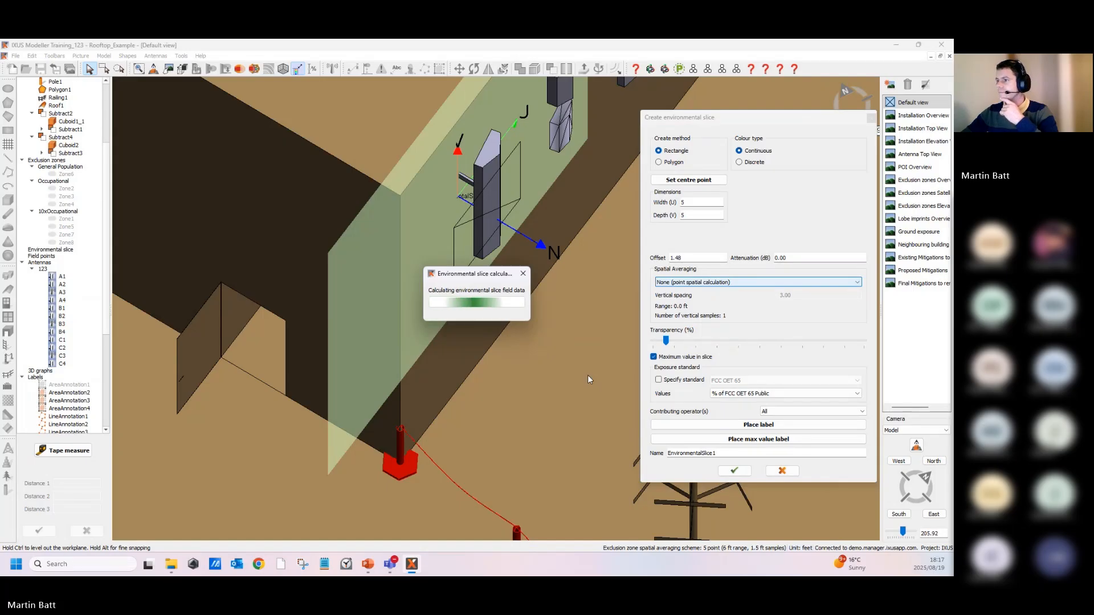
- Edit the environmental slice and set its offset to 2.04 by picking the antenna's front face, then apply the change
{"action": "scroll", "coordinate": [561, 300], "scroll_direction": "down", "scroll_amount": 3}
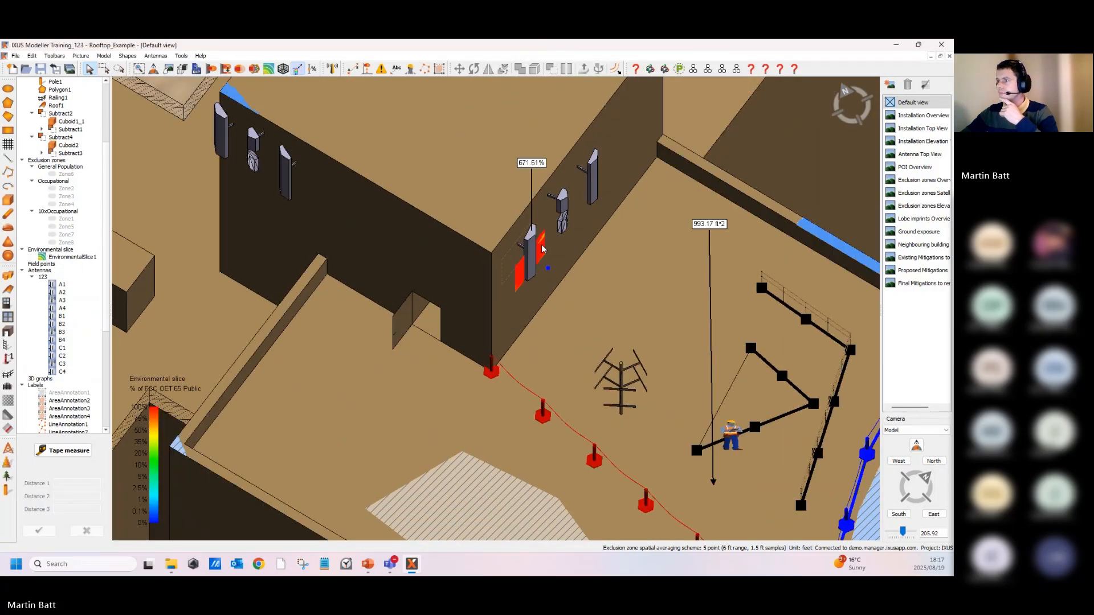
{"action": "scroll", "coordinate": [542, 249], "scroll_direction": "up", "scroll_amount": 3}
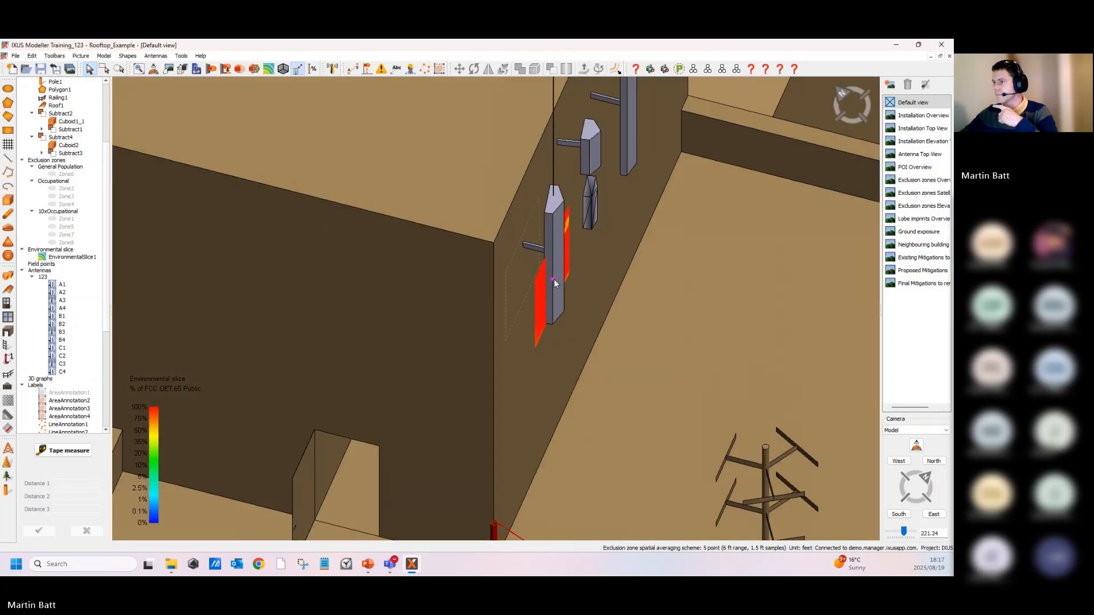
{"action": "double_click", "coordinate": [542, 279]}
{"action": "left_click", "coordinate": [683, 260]}
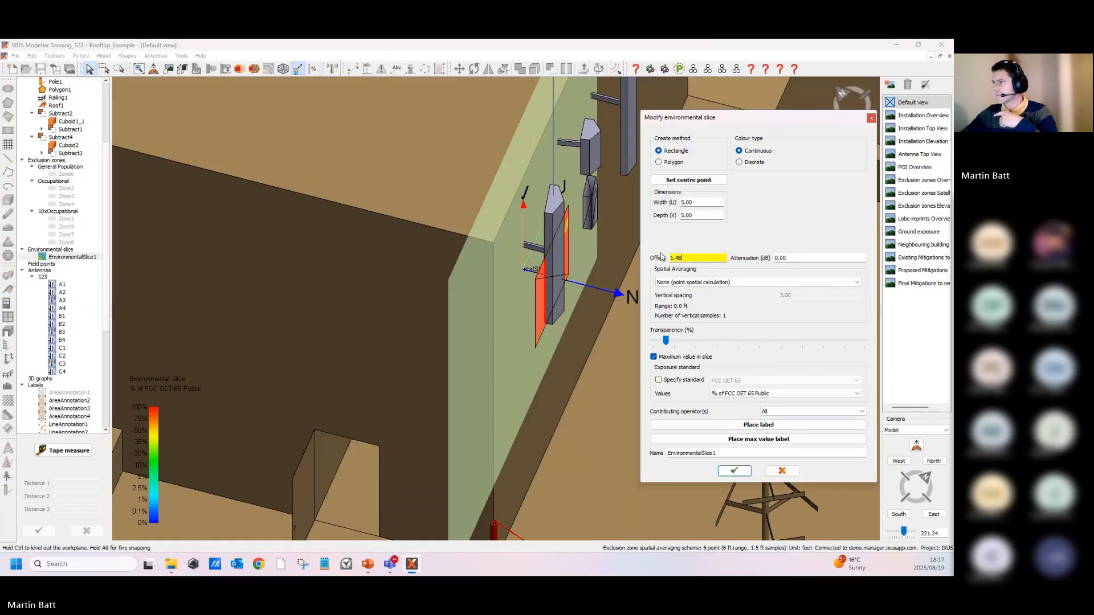
{"action": "left_click", "coordinate": [567, 209]}
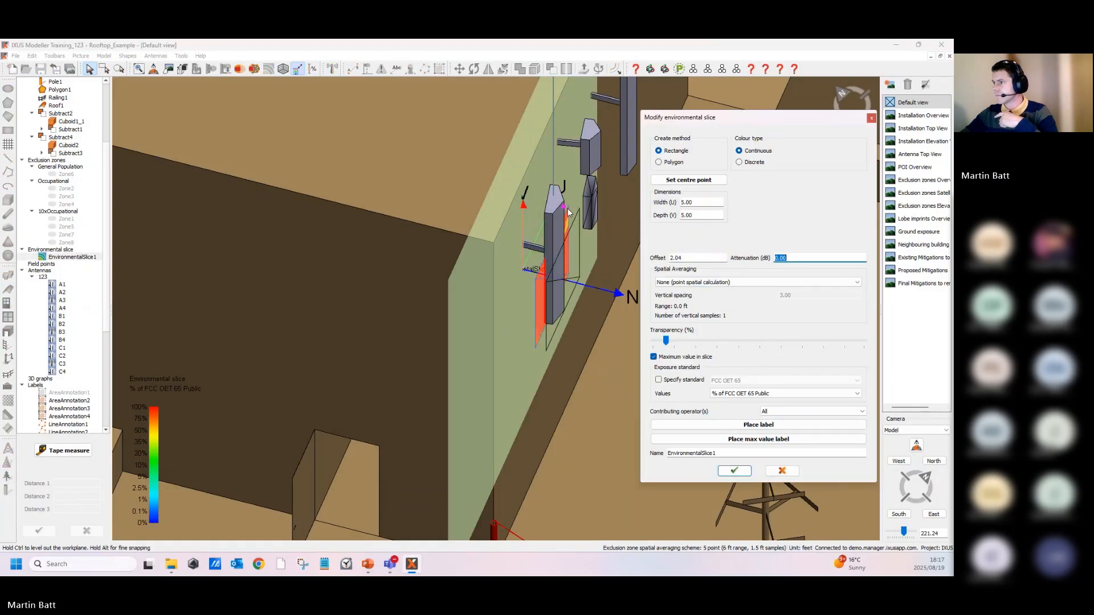
{"action": "left_click", "coordinate": [734, 471]}
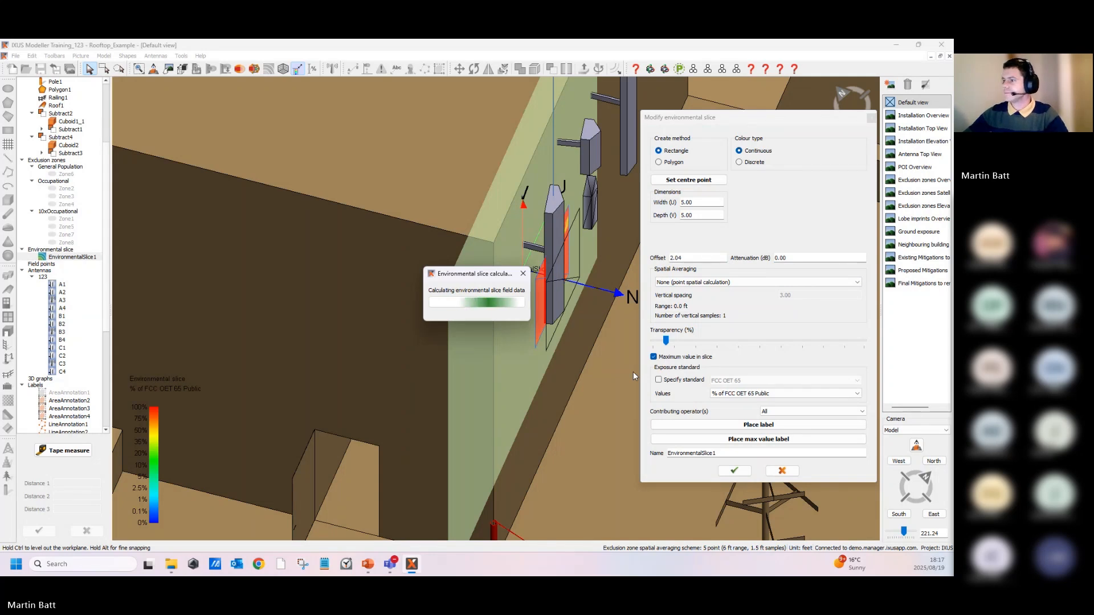
- Examine the recalculated slice around the wall-mounted antenna, then switch to the presentation slides
{"action": "scroll", "coordinate": [496, 249], "scroll_direction": "down", "scroll_amount": 2}
{"action": "middle_click_drag", "start_coordinate": [496, 248], "coordinate": [456, 282]}
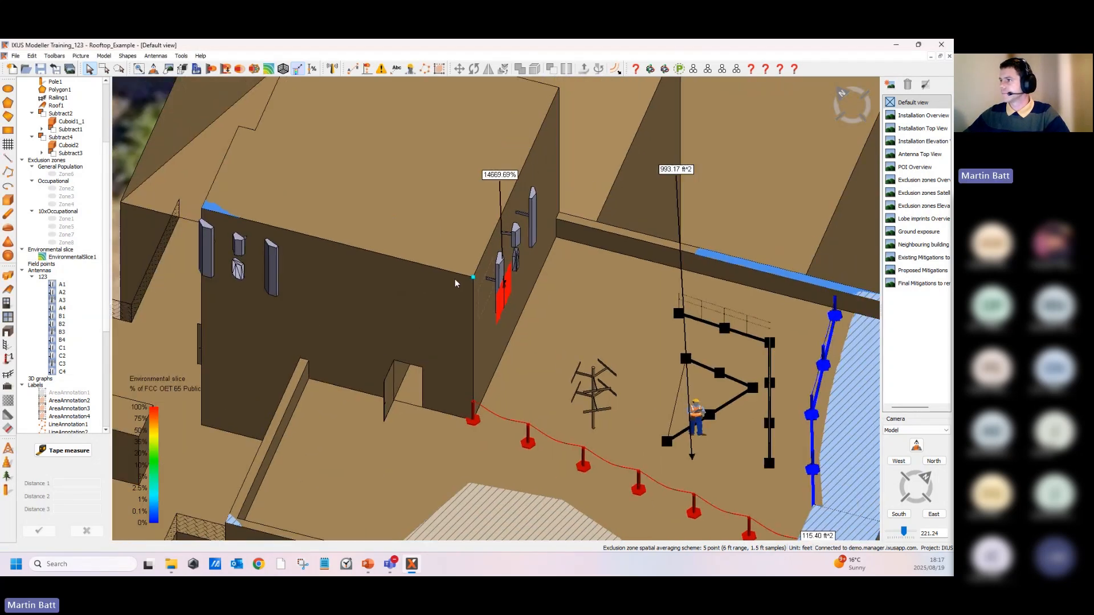
{"action": "scroll", "coordinate": [492, 176], "scroll_direction": "up", "scroll_amount": 3}
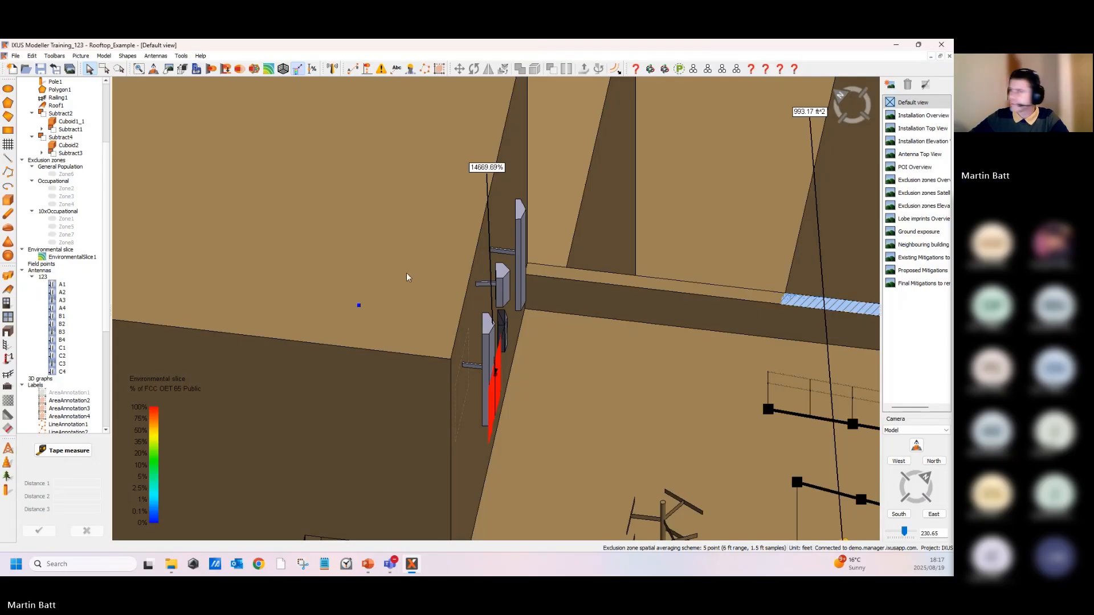
{"action": "scroll", "coordinate": [495, 307], "scroll_direction": "down", "scroll_amount": 2}
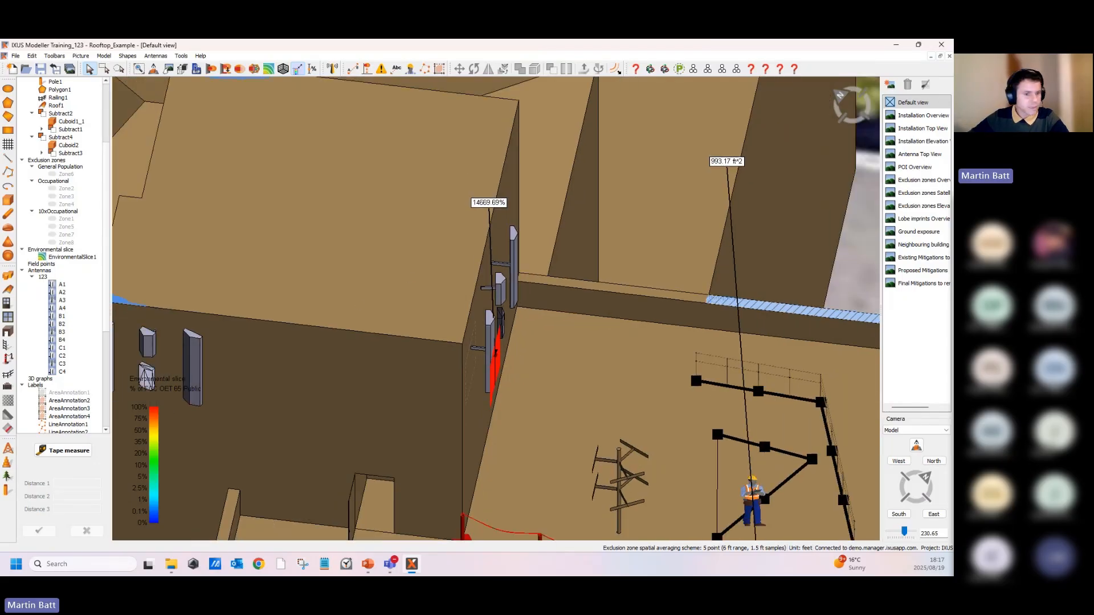
{"action": "middle_click_drag", "start_coordinate": [421, 335], "coordinate": [570, 419]}
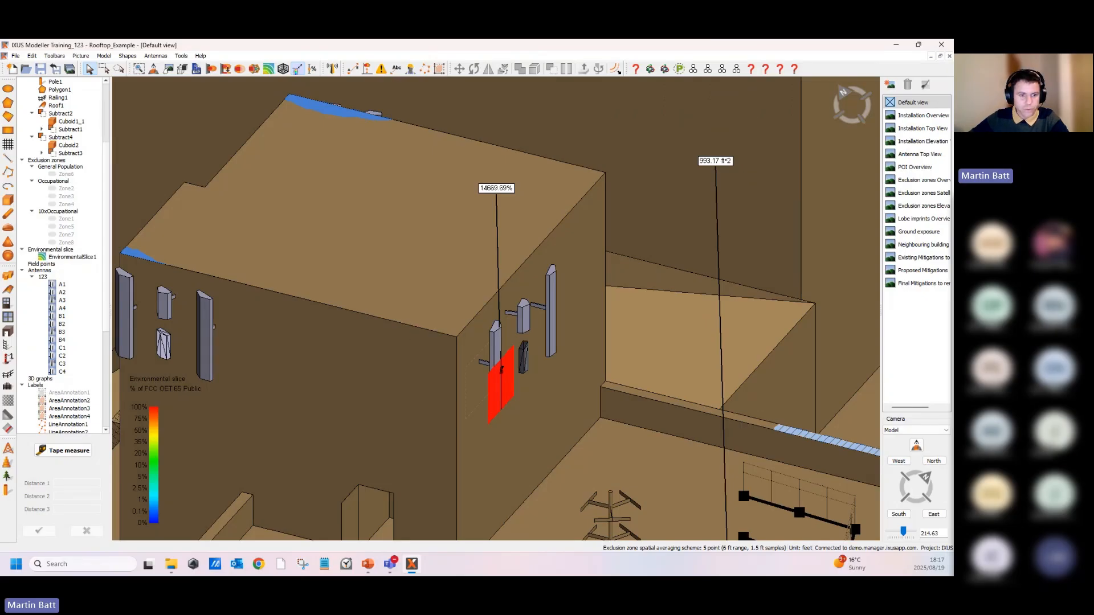
{"action": "key", "text": "alt+Tab"}
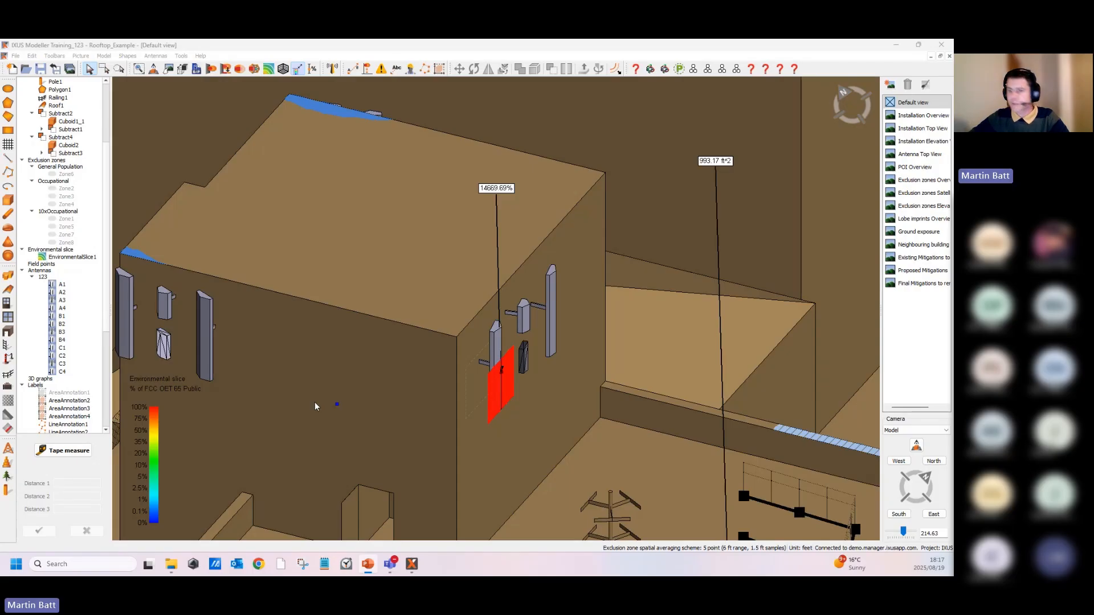
{"action": "key", "text": "alt+Tab"}
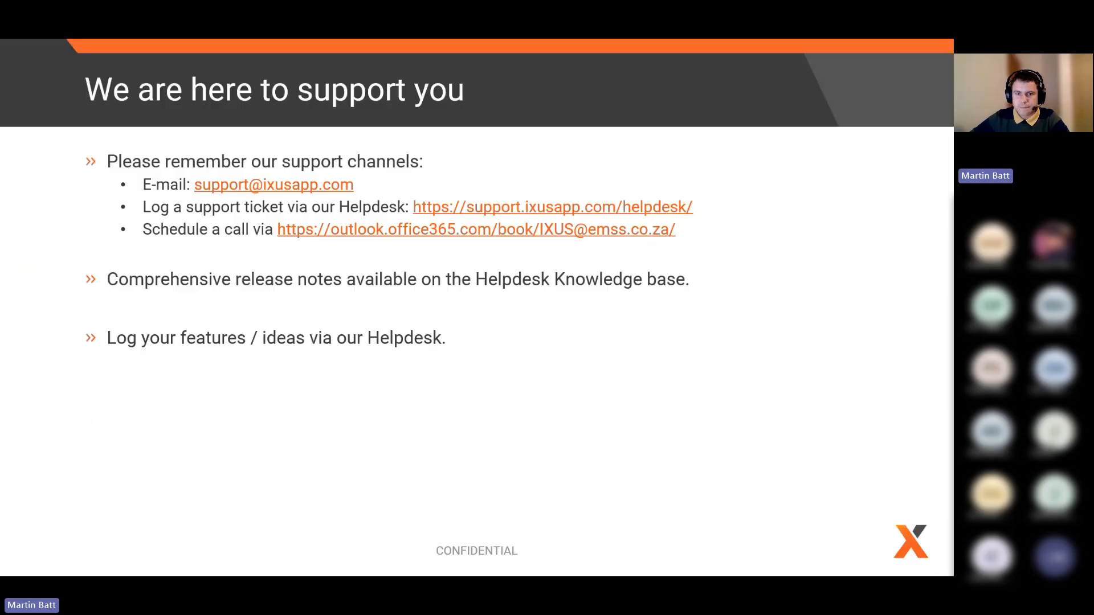